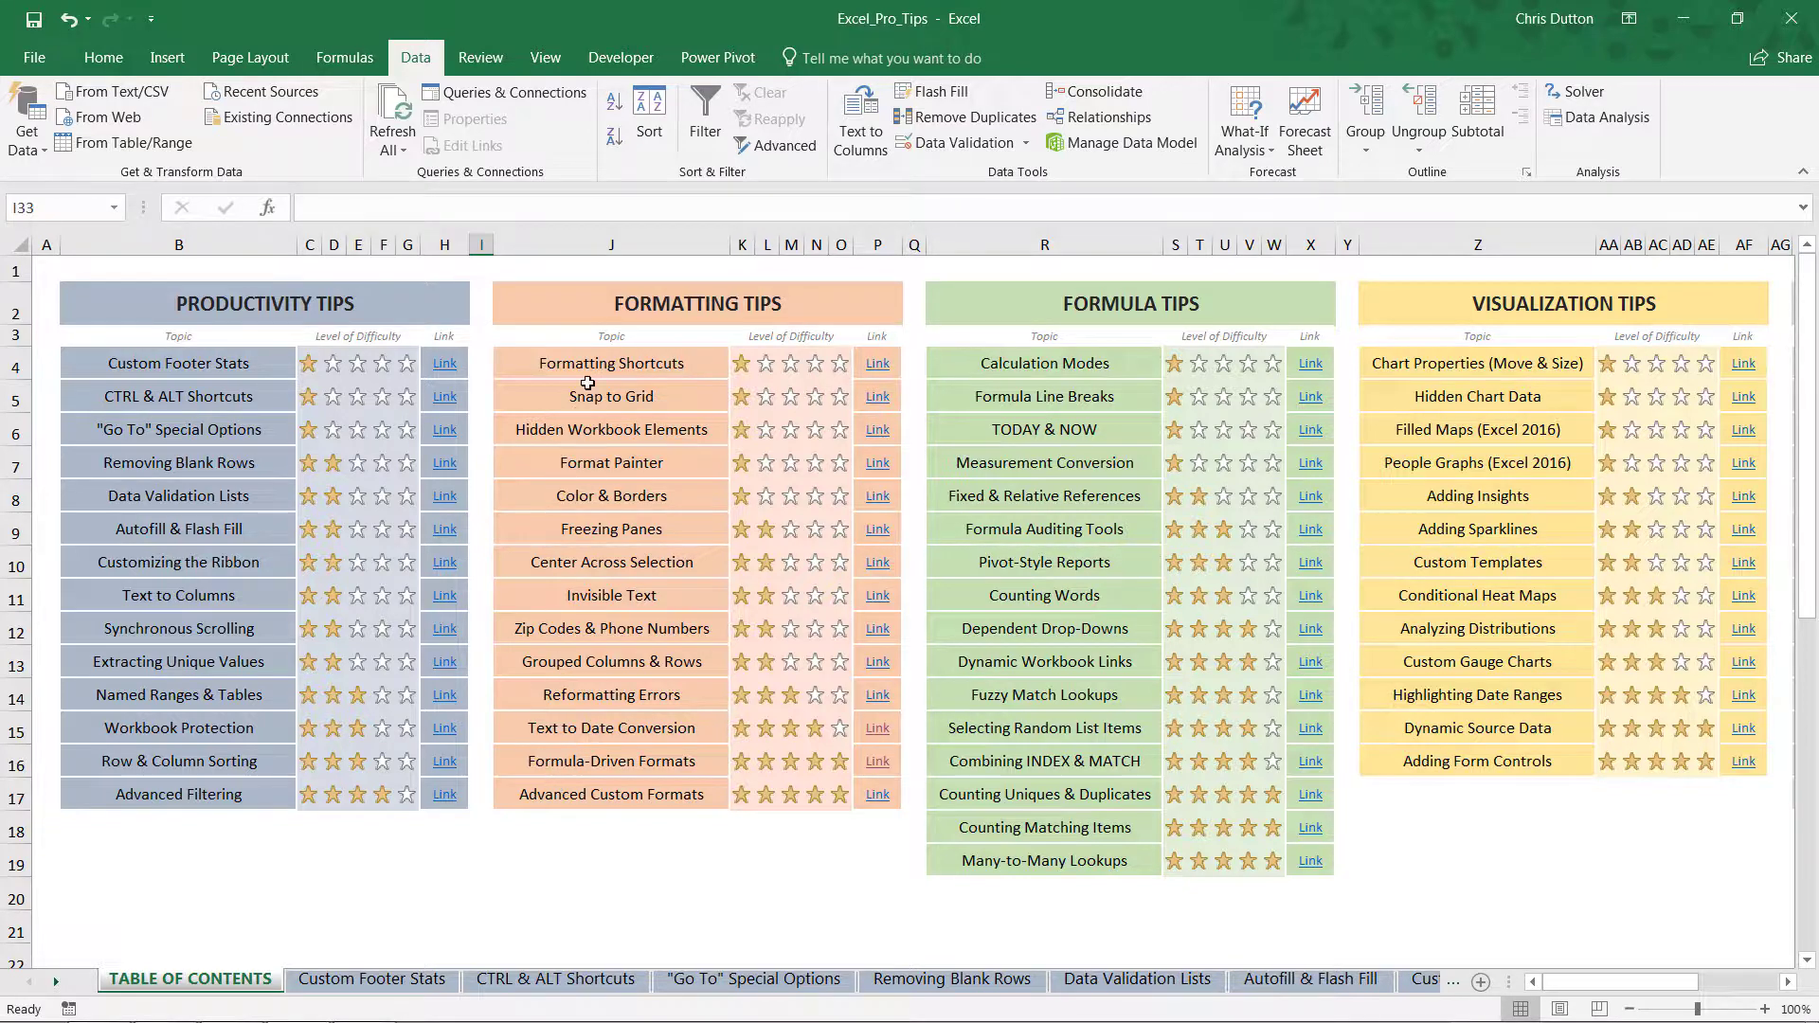
# - Jump to the Advanced Custom Formats sheet and look over its Title, Revenue, Budget, Profit table
pyautogui.click(879, 800)
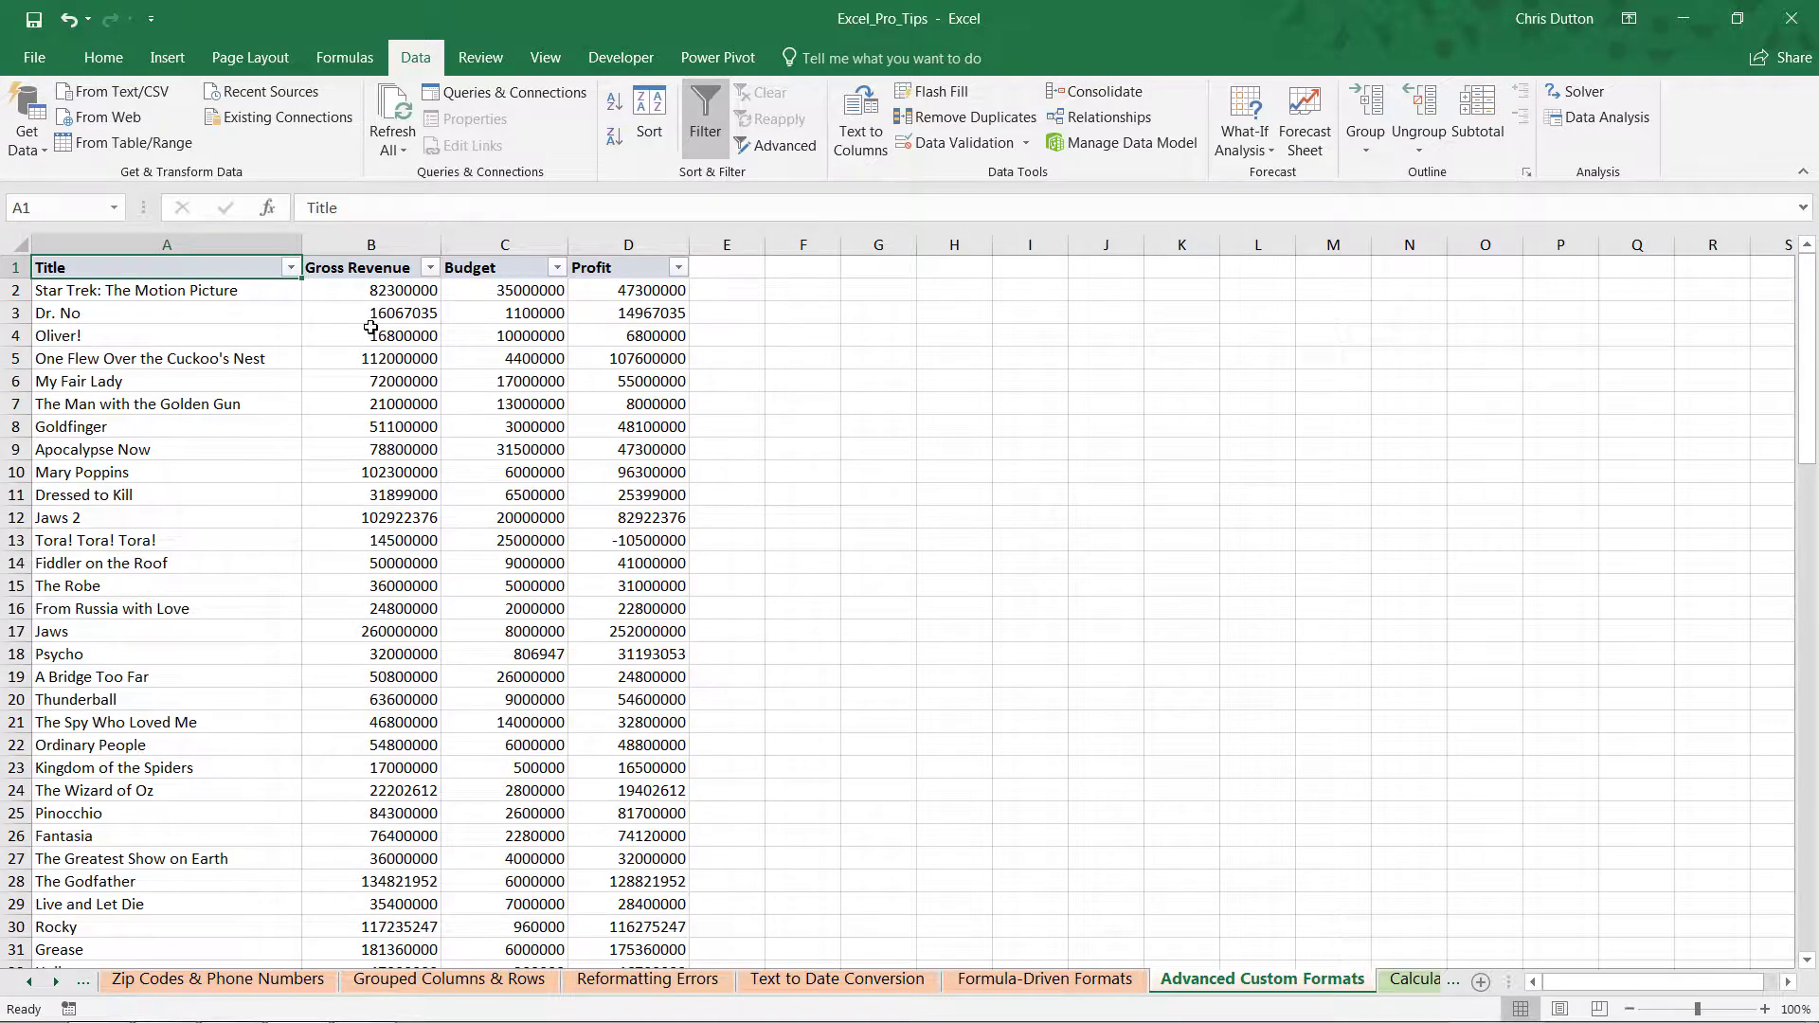
pyautogui.scroll(-6, 358, 426)
pyautogui.scroll(-4, 359, 429)
pyautogui.scroll(10, 518, 478)
# - Copy Gross Revenue column B and insert it as a new column C ahead of Budget
pyautogui.rightClick(395, 246)
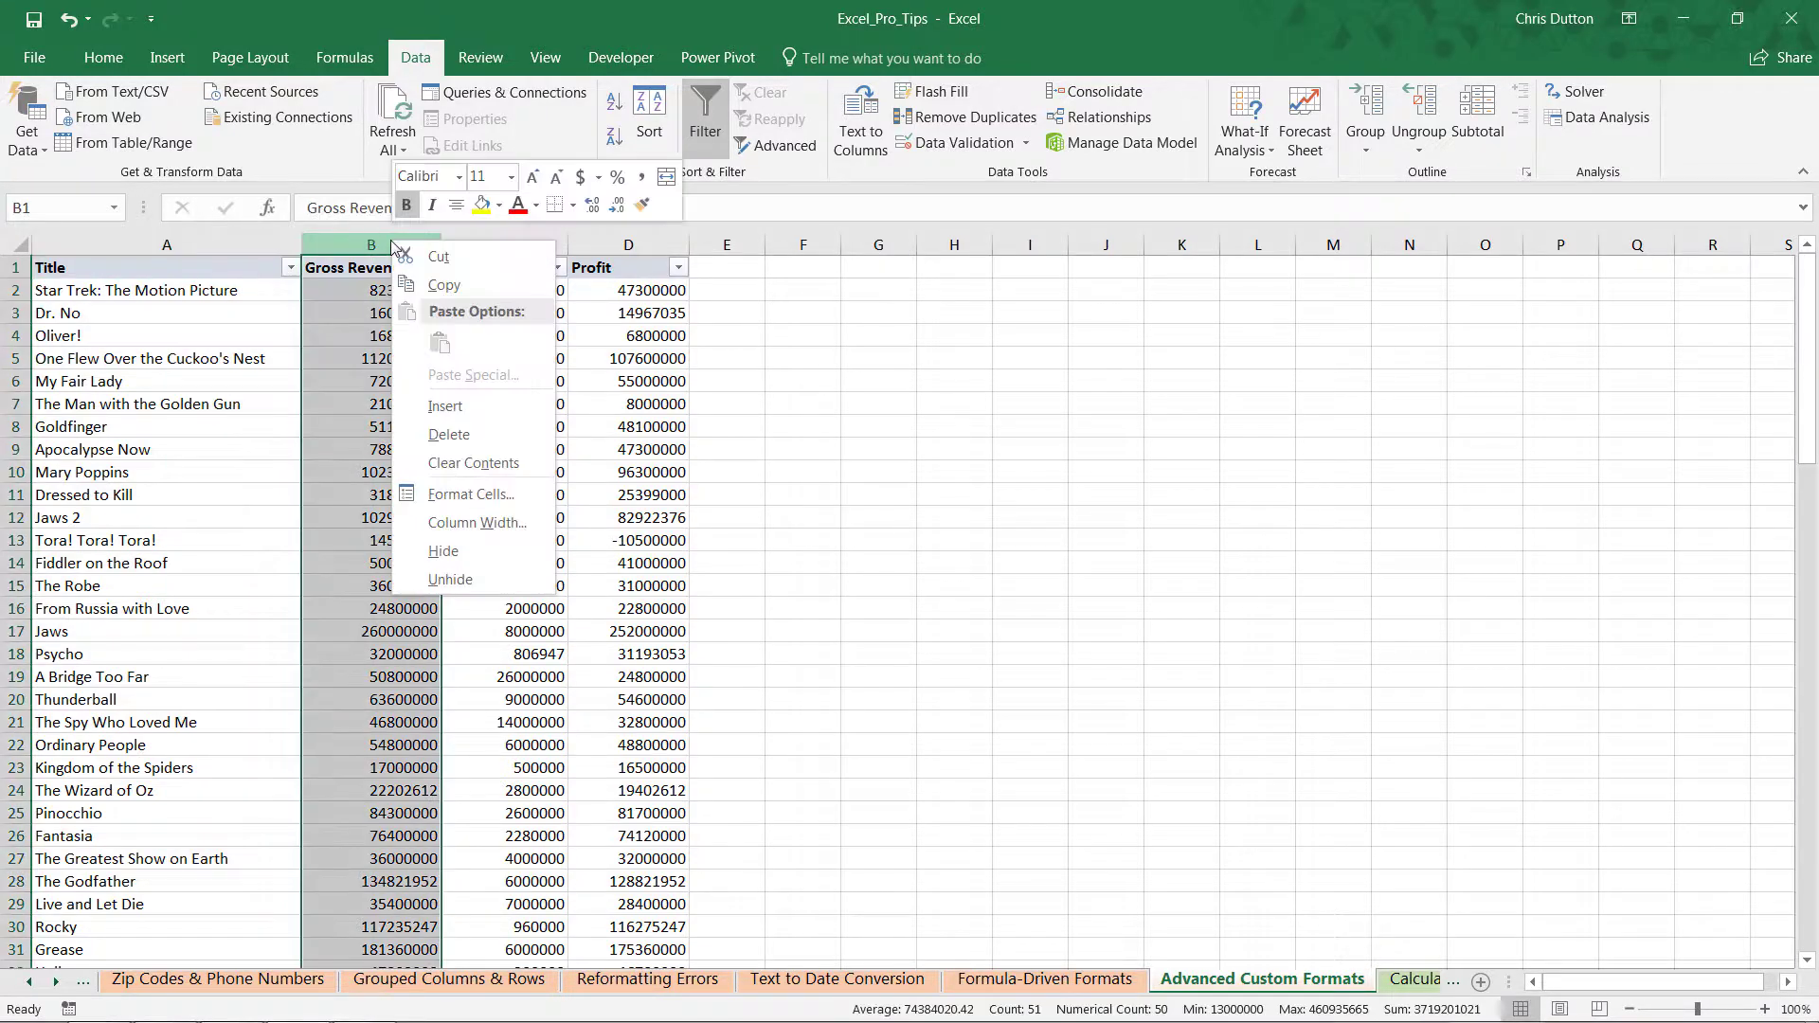
pyautogui.click(442, 282)
pyautogui.click(456, 248)
pyautogui.rightClick(456, 249)
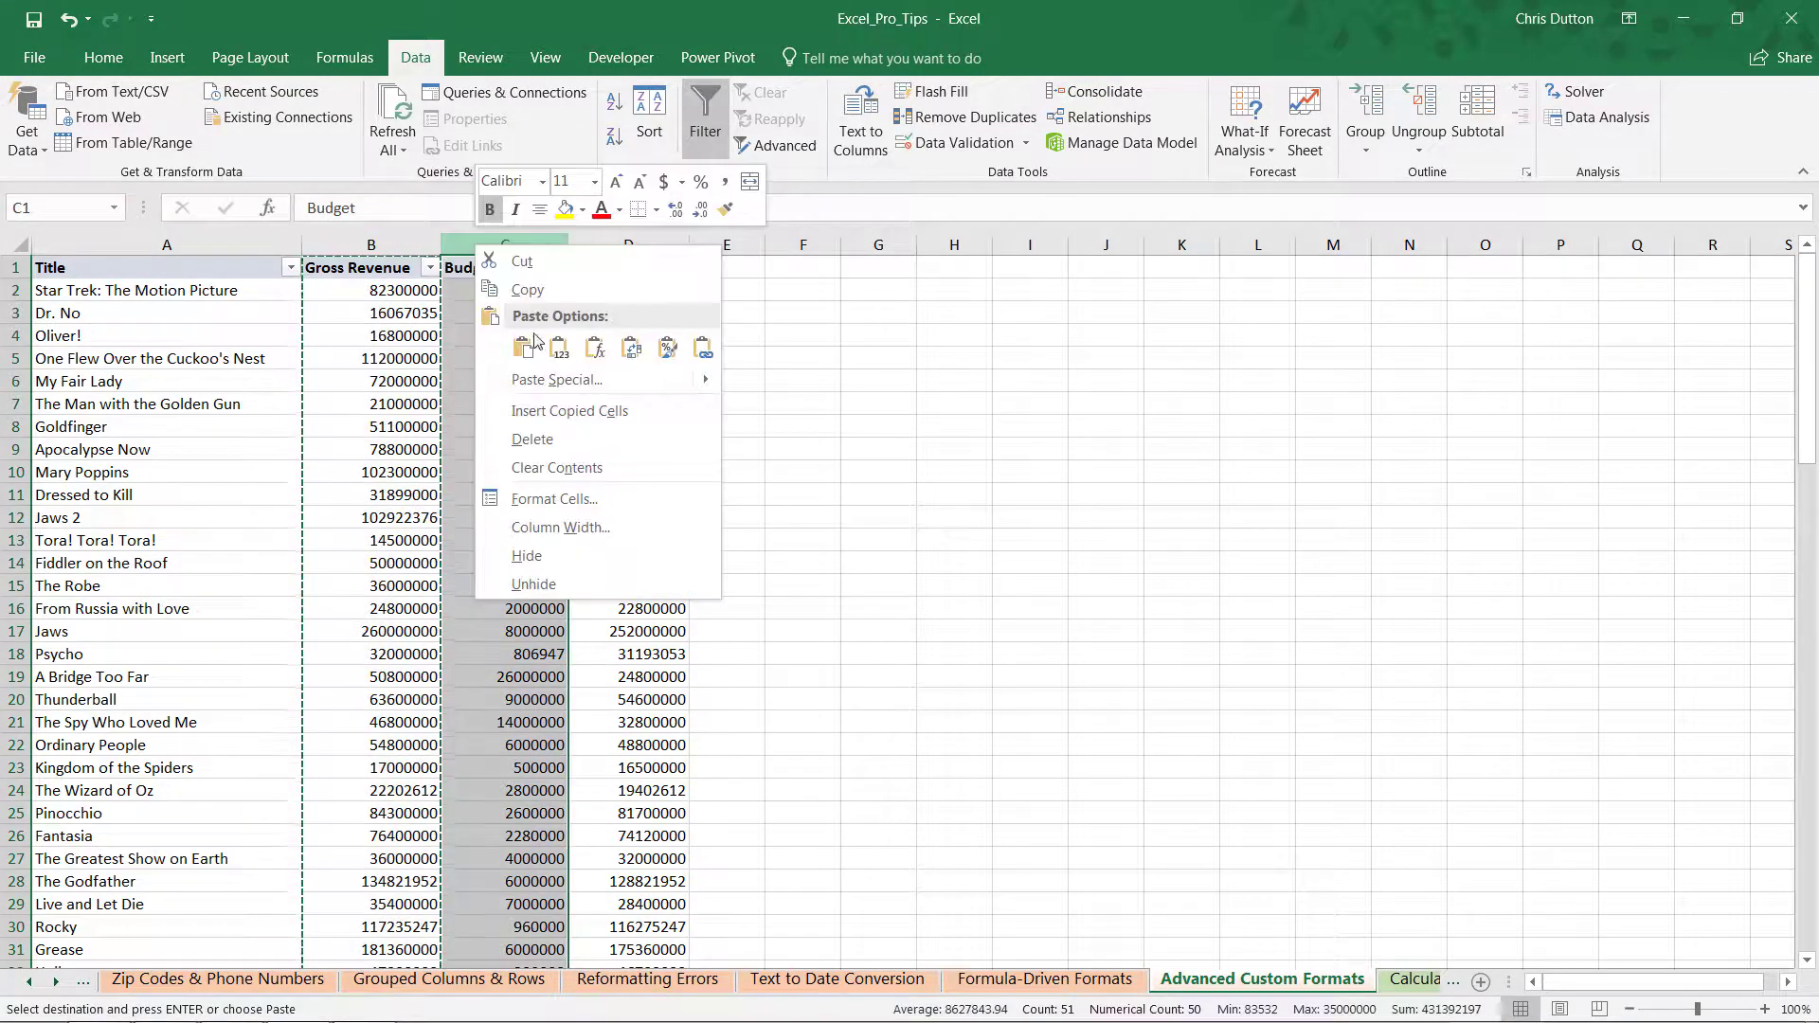
pyautogui.click(523, 336)
pyautogui.click(523, 335)
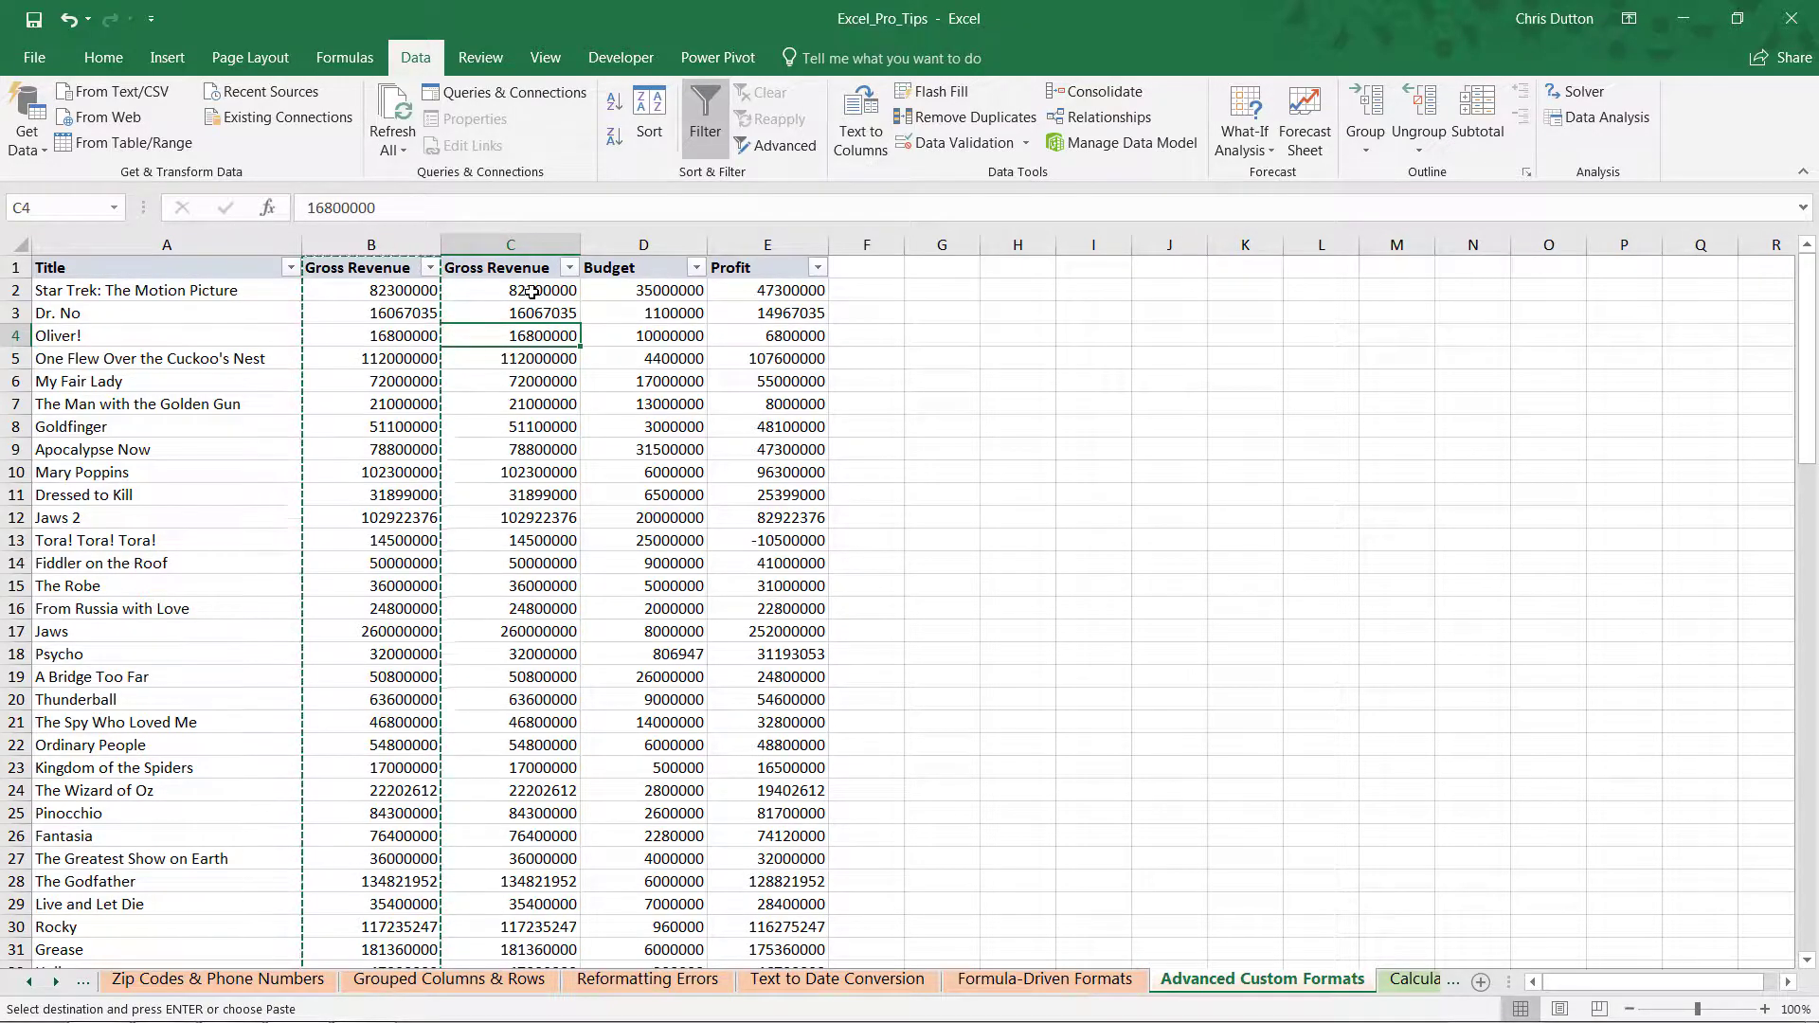
pyautogui.click(500, 241)
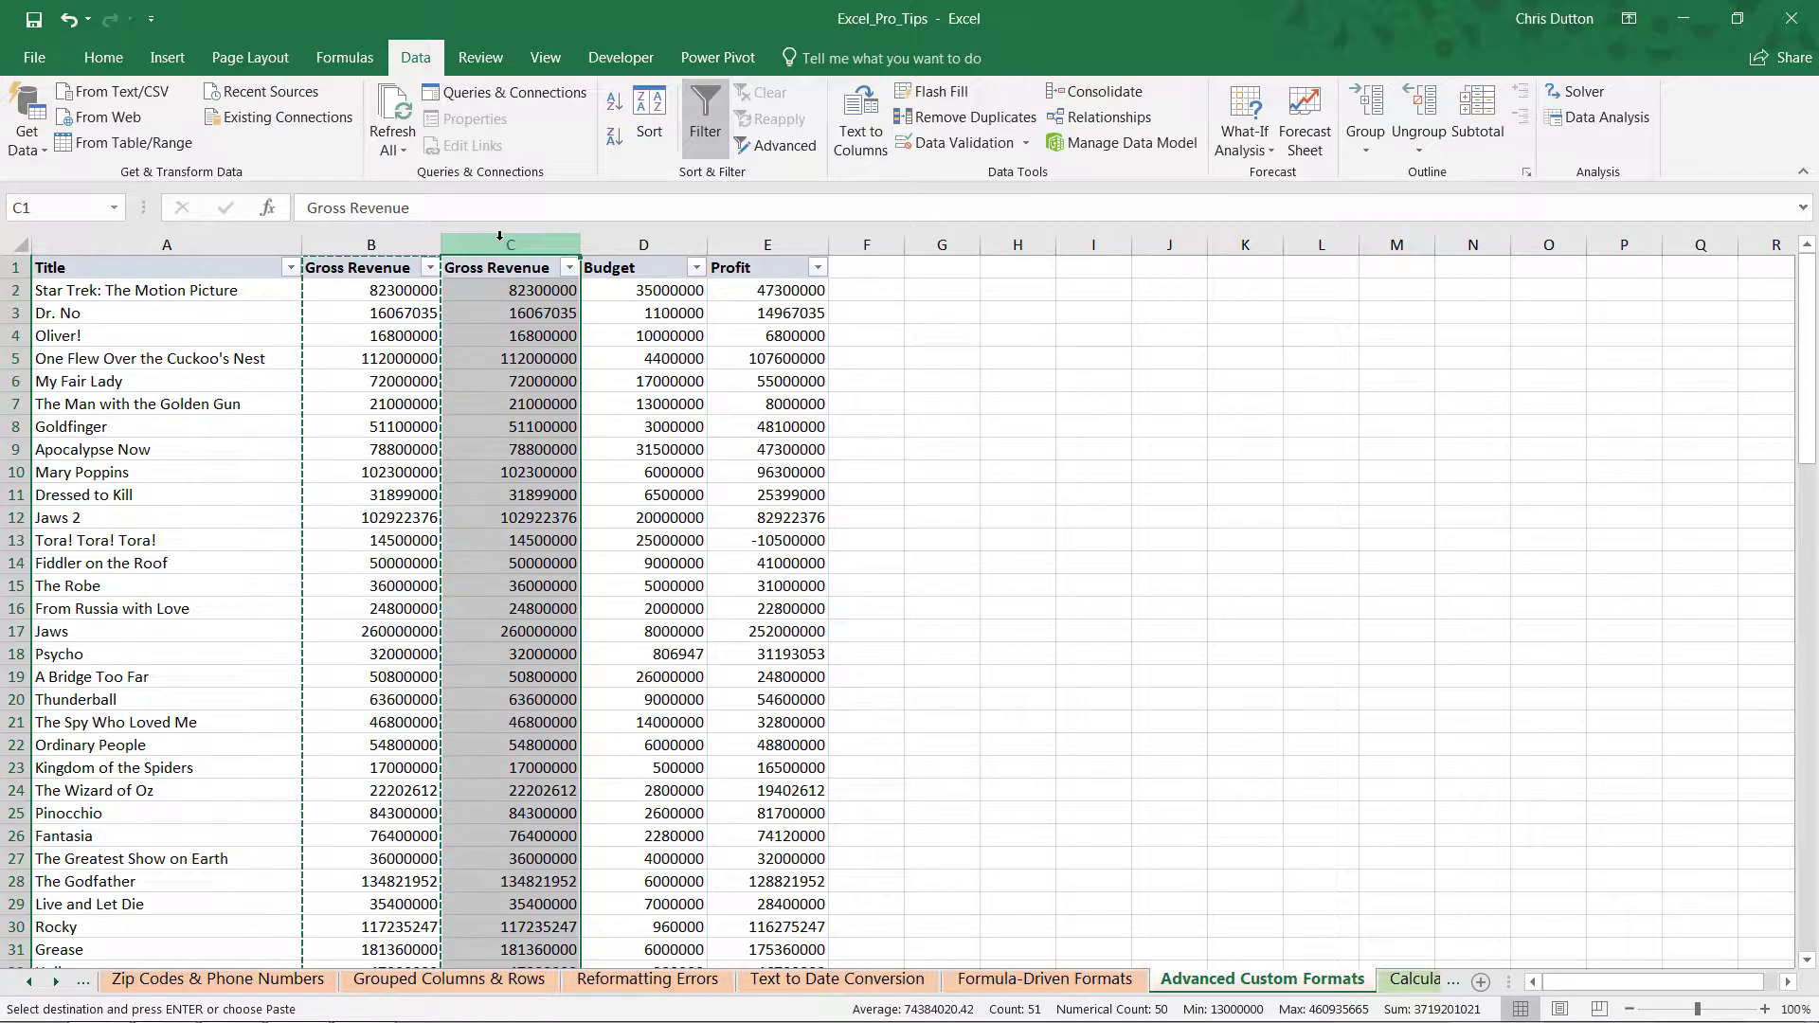
# - Apply the custom 0.00 number format to the duplicated revenue column C
pyautogui.rightClick(500, 240)
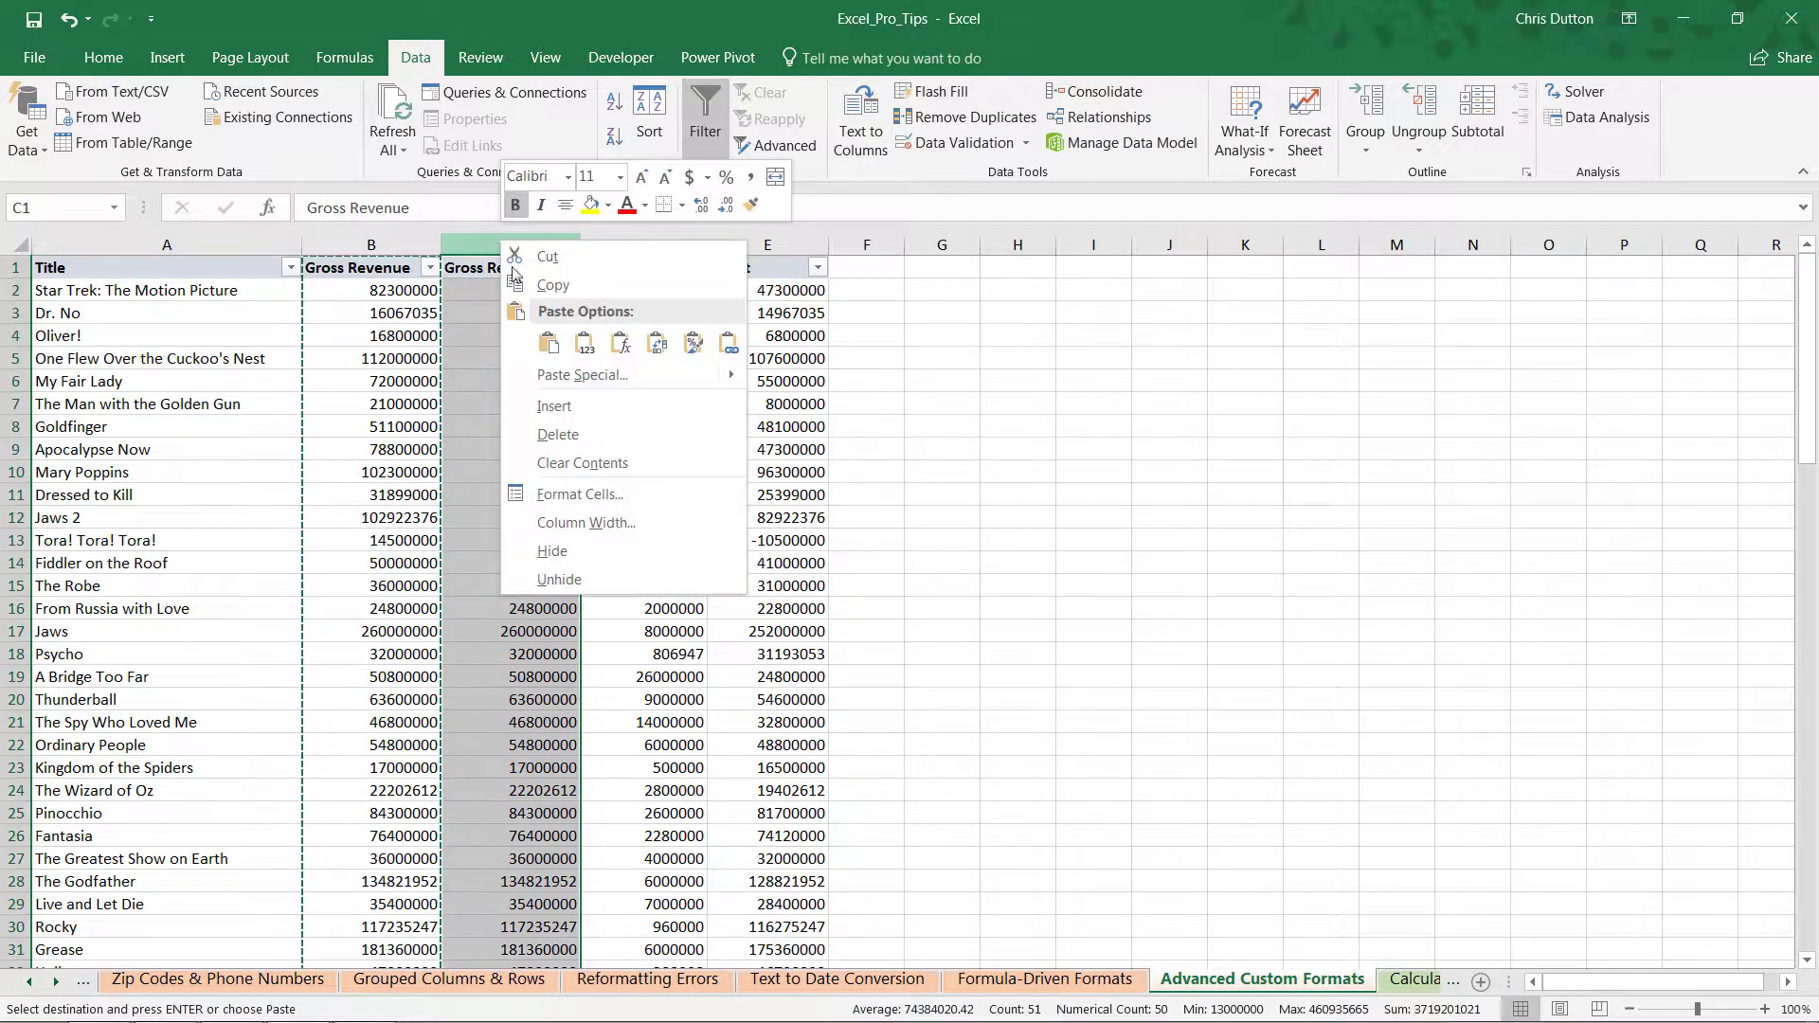
pyautogui.click(580, 499)
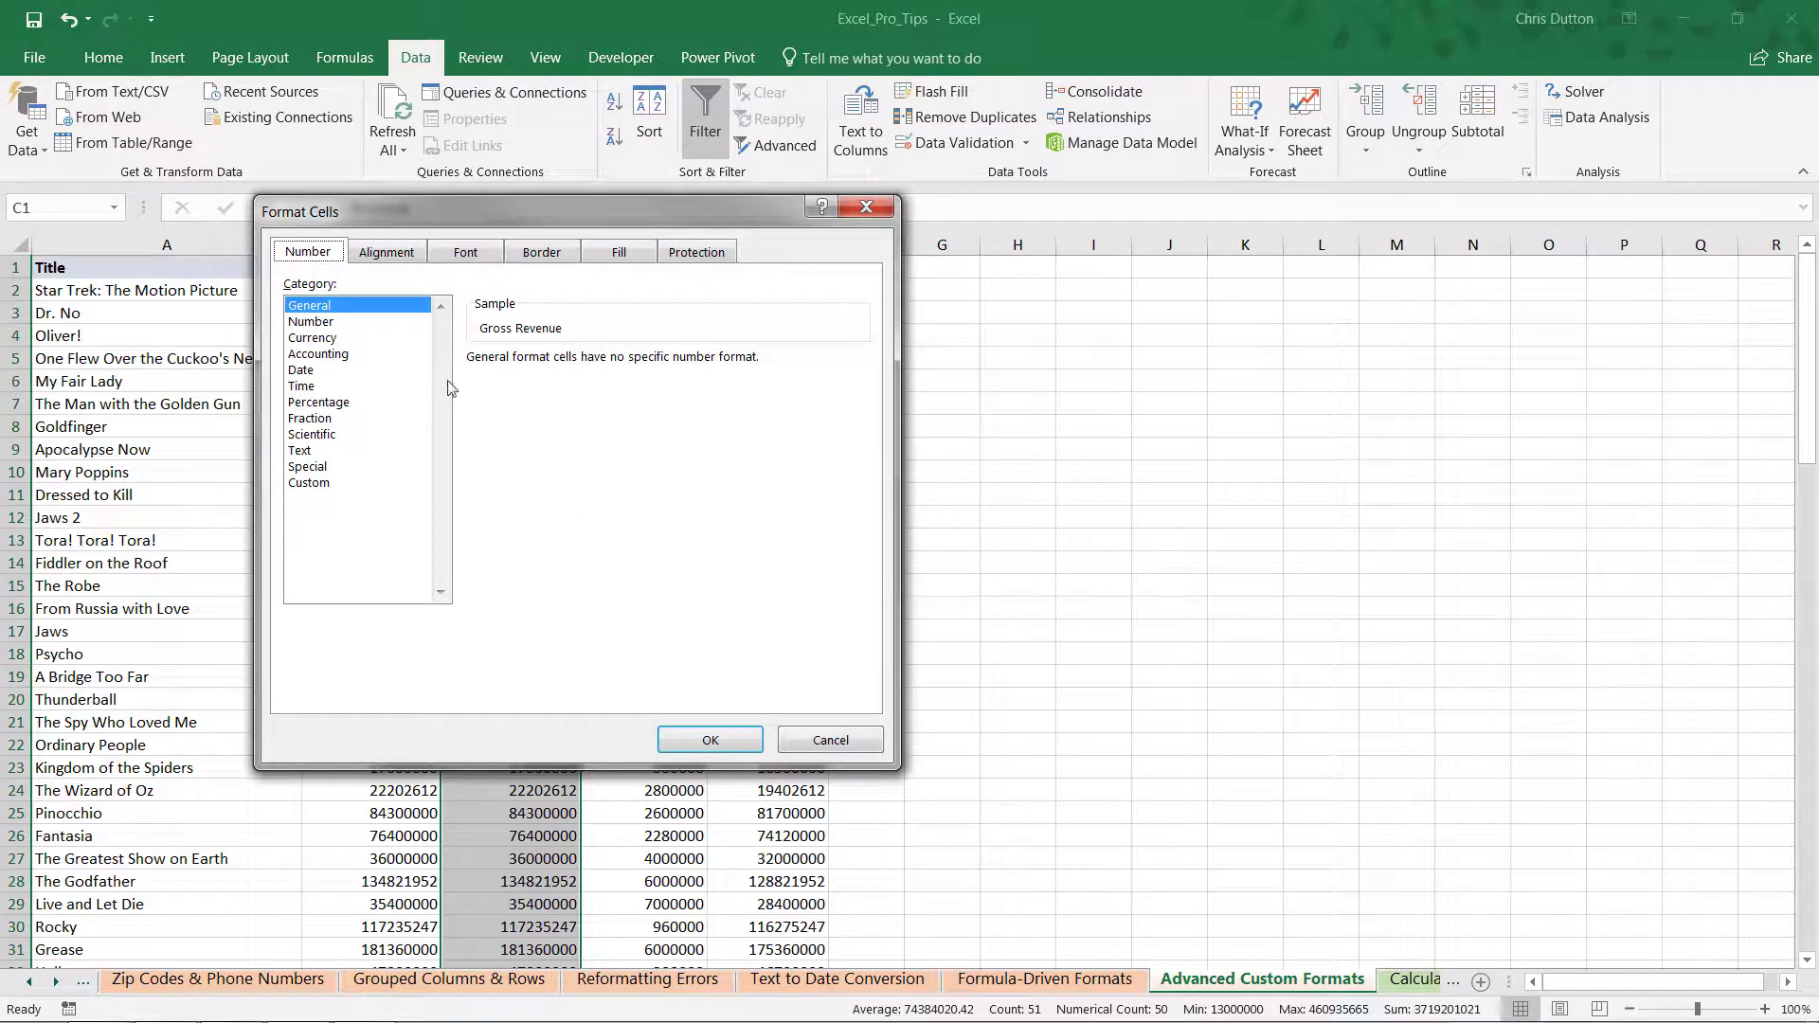
pyautogui.moveTo(672, 213); pyautogui.dragTo(792, 266)
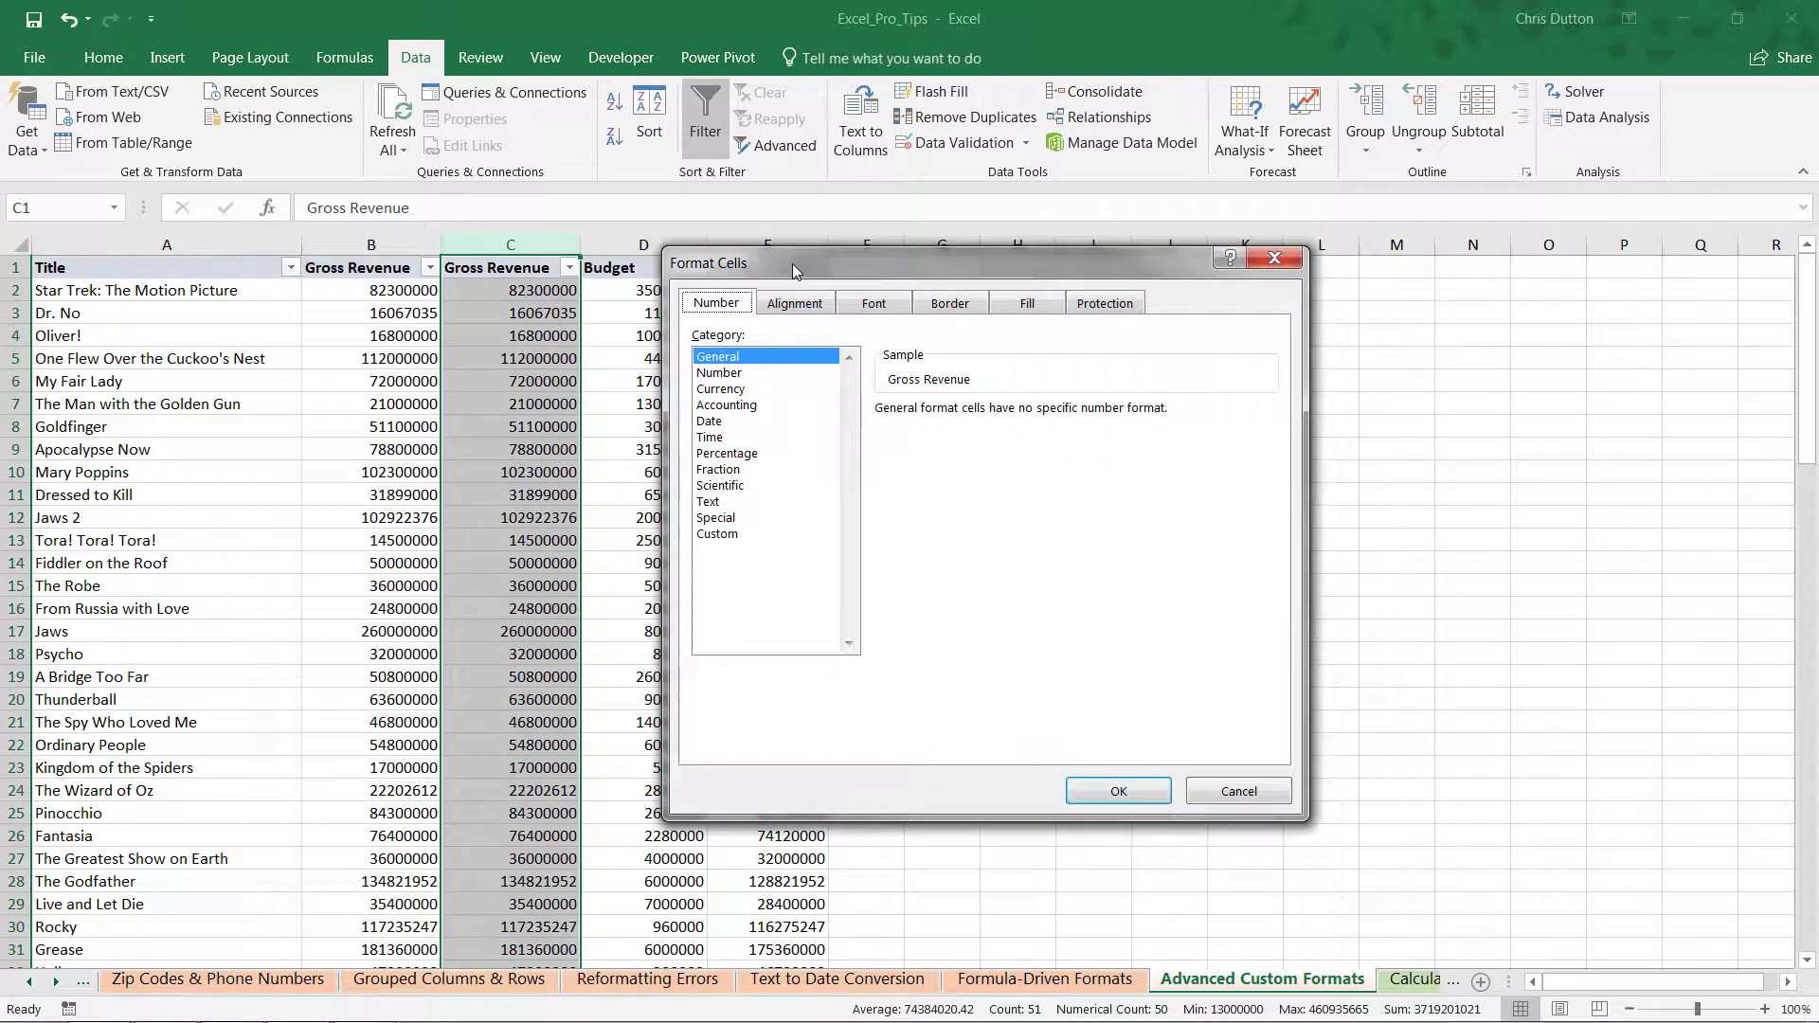
pyautogui.click(717, 536)
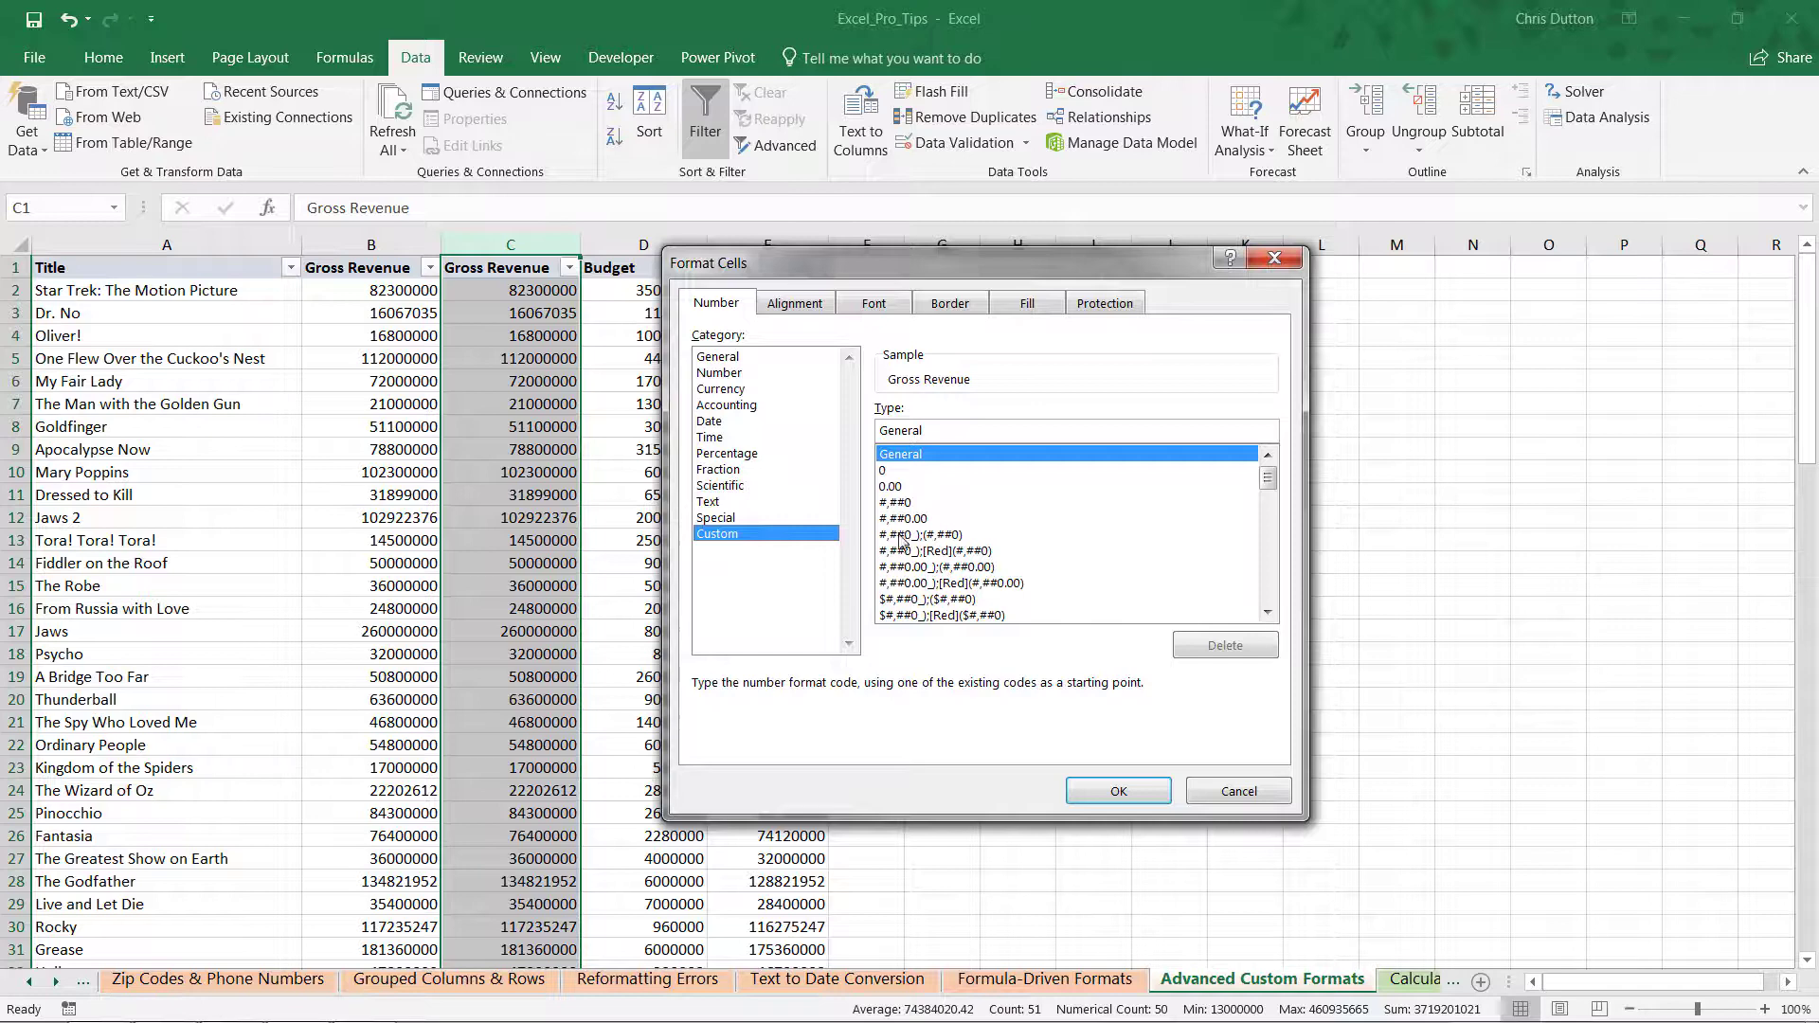
pyautogui.moveTo(1270, 479)
pyautogui.mouseDown()
pyautogui.moveTo(1266, 495)
pyautogui.moveTo(1269, 478)
pyautogui.mouseUp()
pyautogui.click(896, 486)
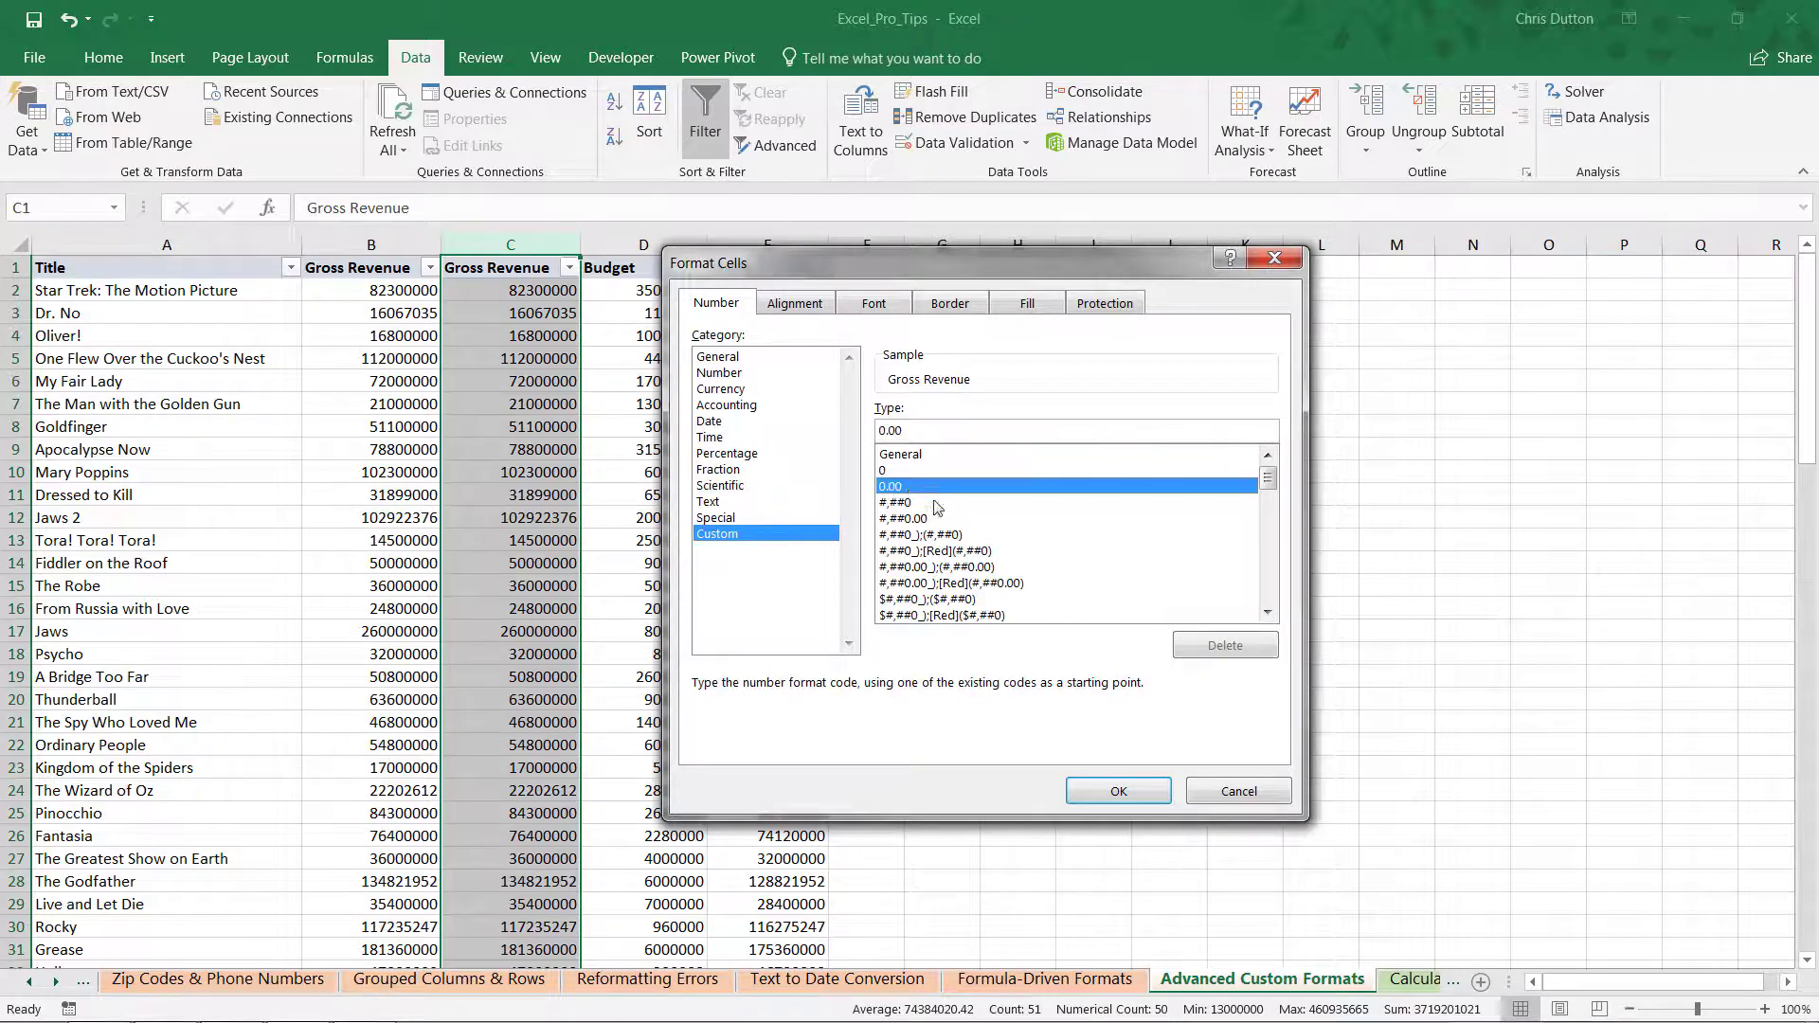
pyautogui.click(1127, 788)
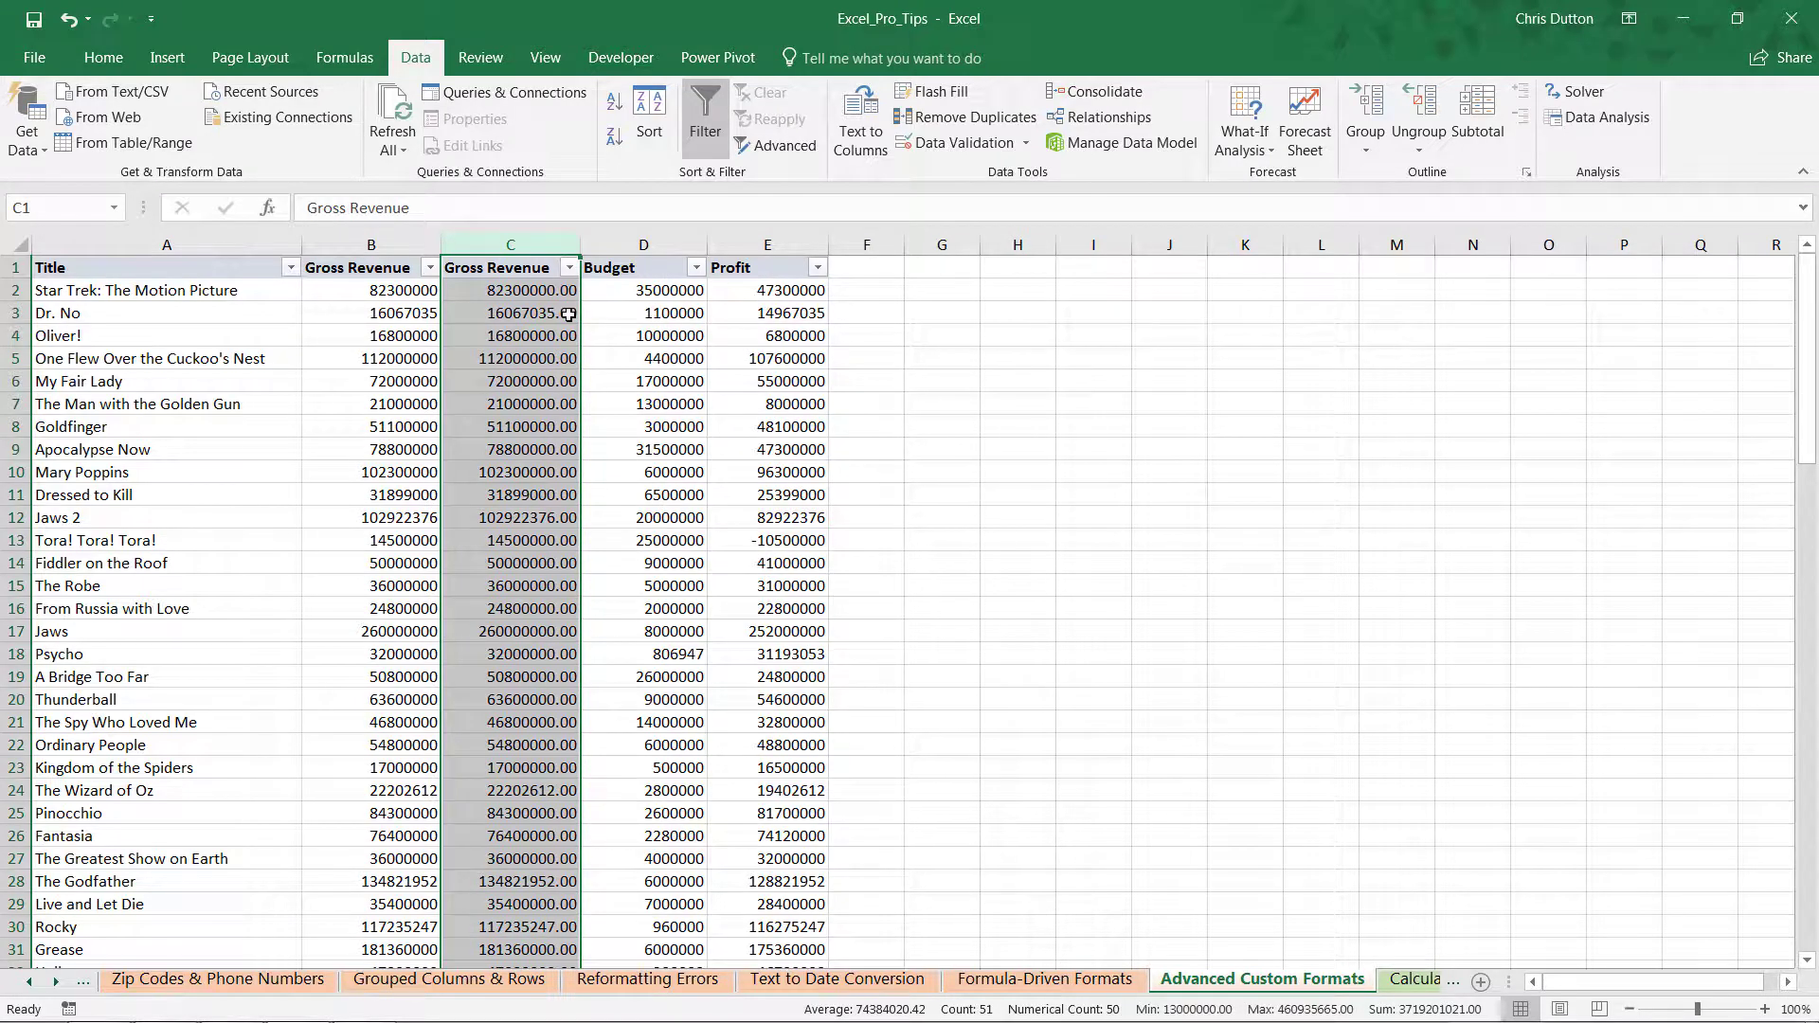
# - Switch column C to the custom #,##0 format with comma thousands separators and no decimals
pyautogui.hotkey('ctrl', '1')
pyautogui.click(833, 569)
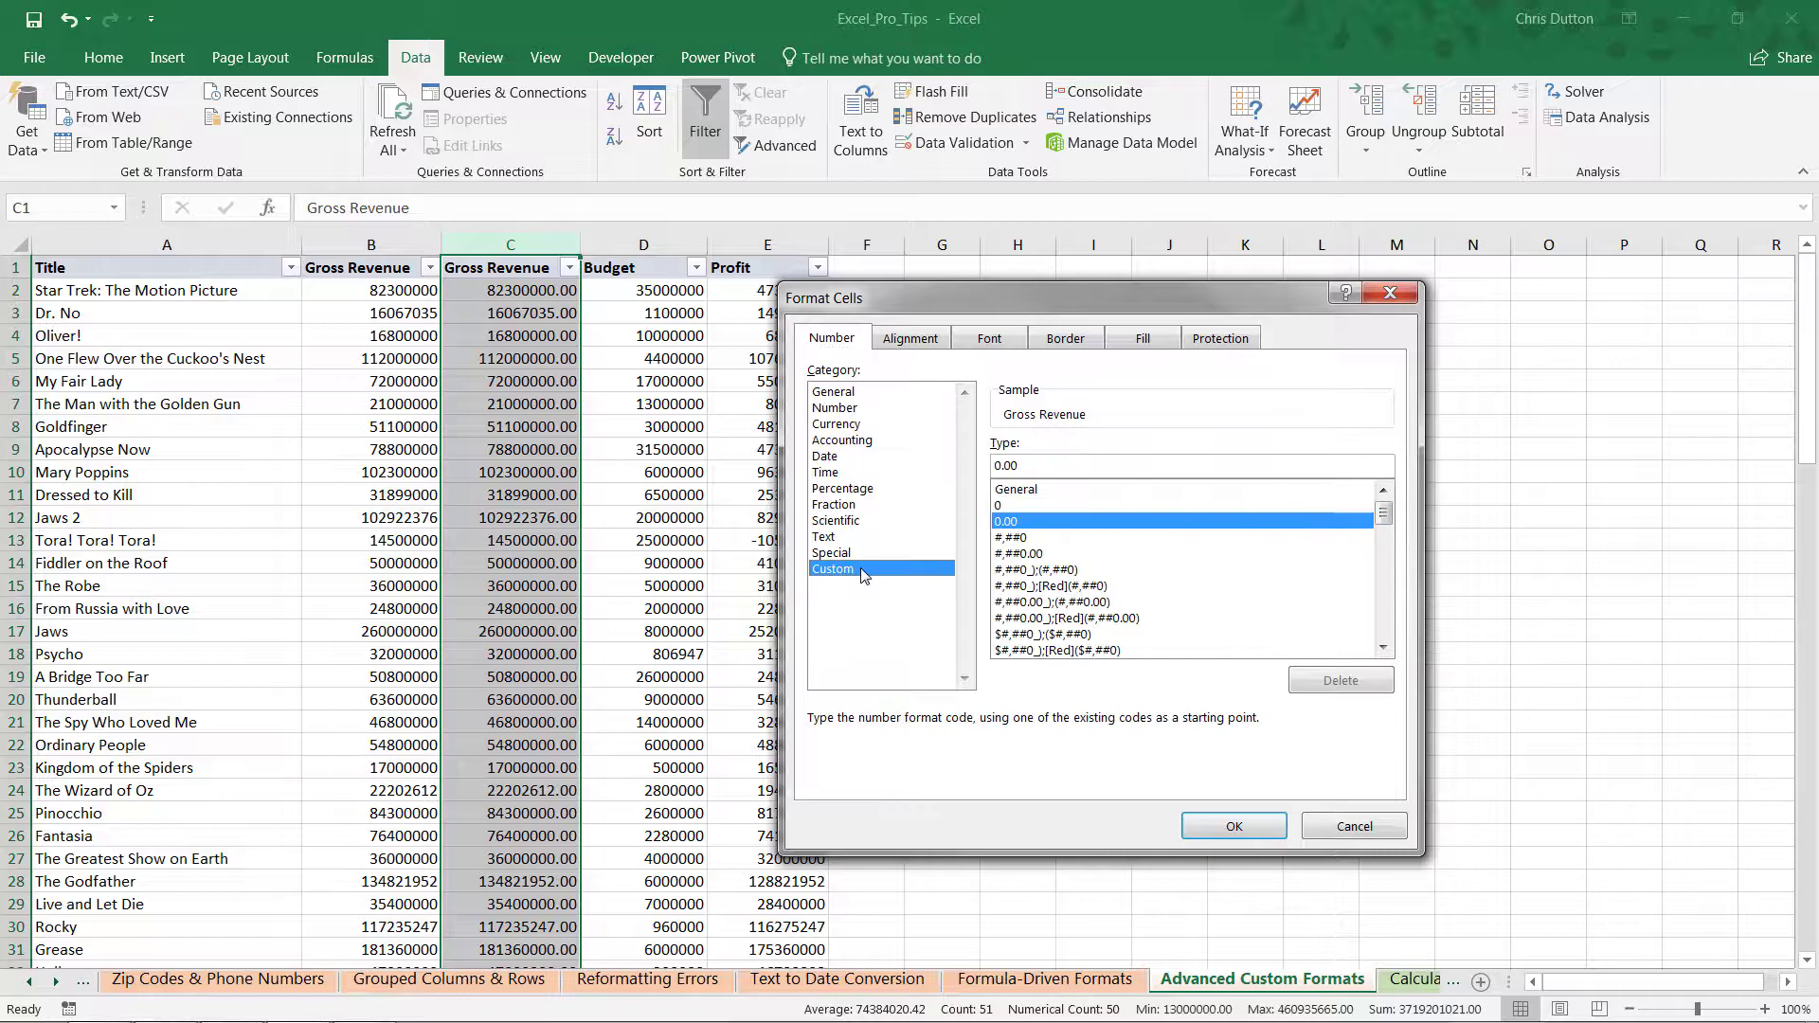
pyautogui.click(1016, 537)
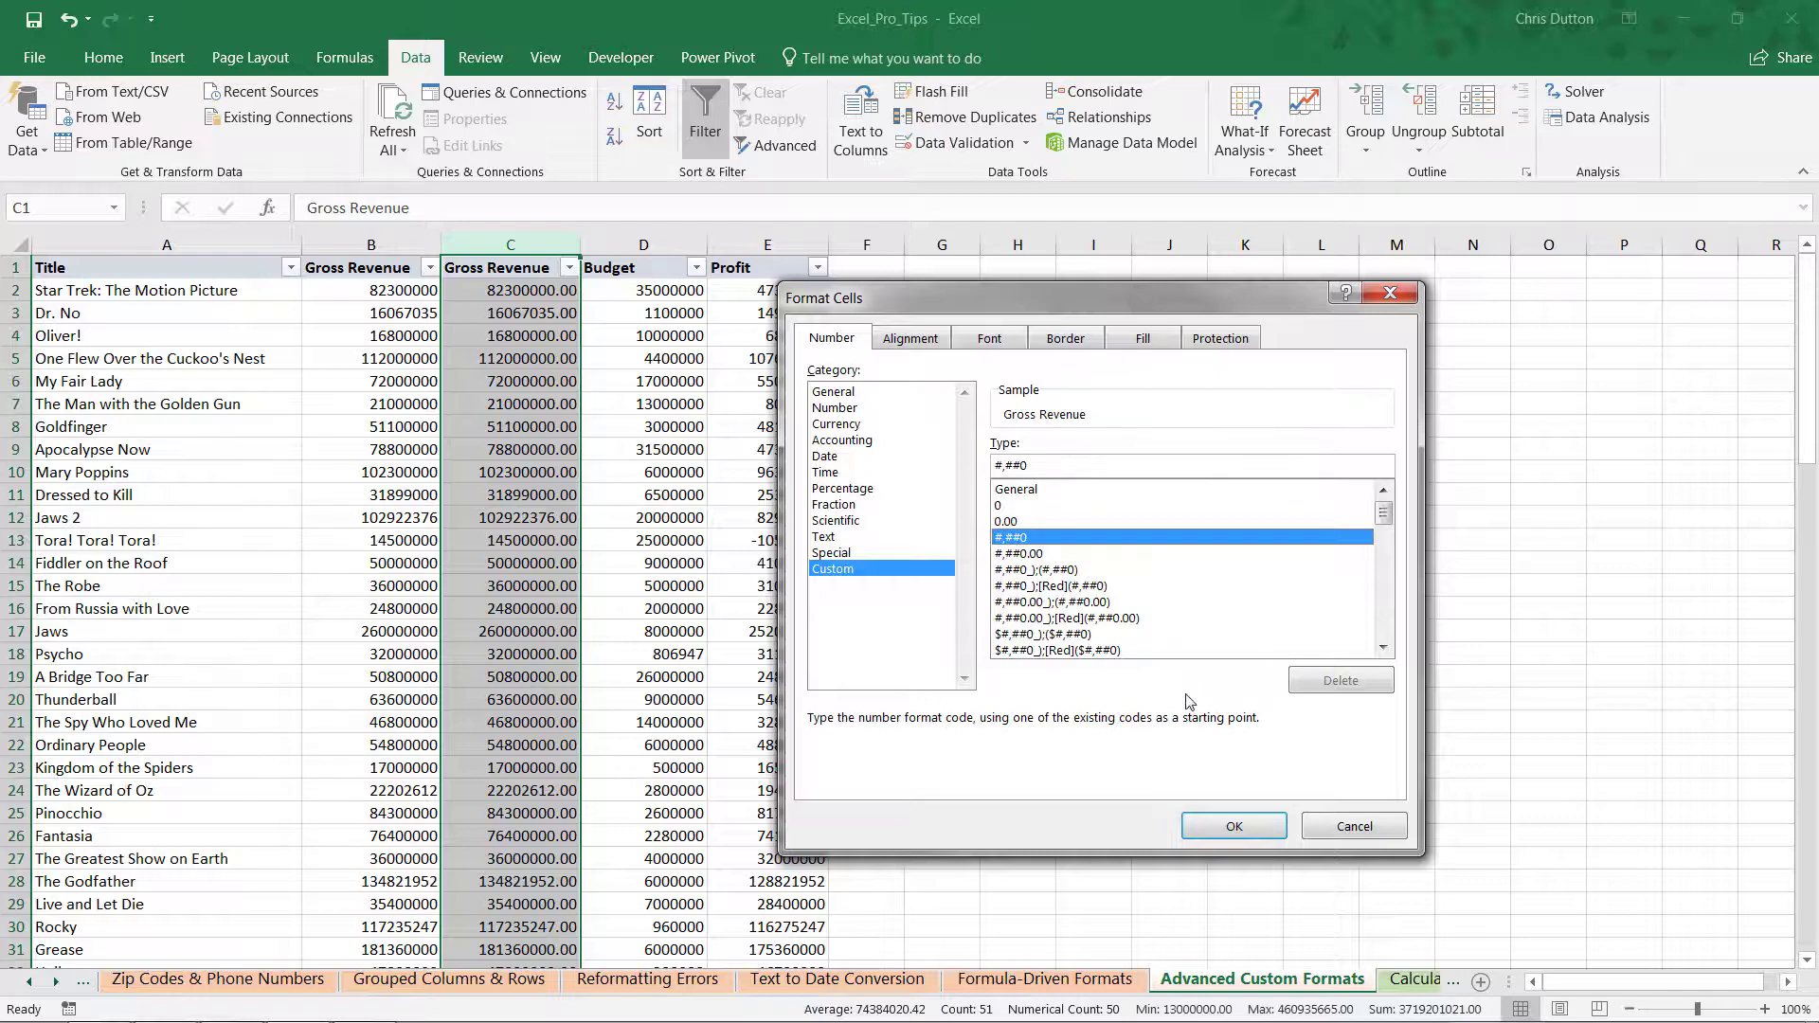
pyautogui.click(1217, 828)
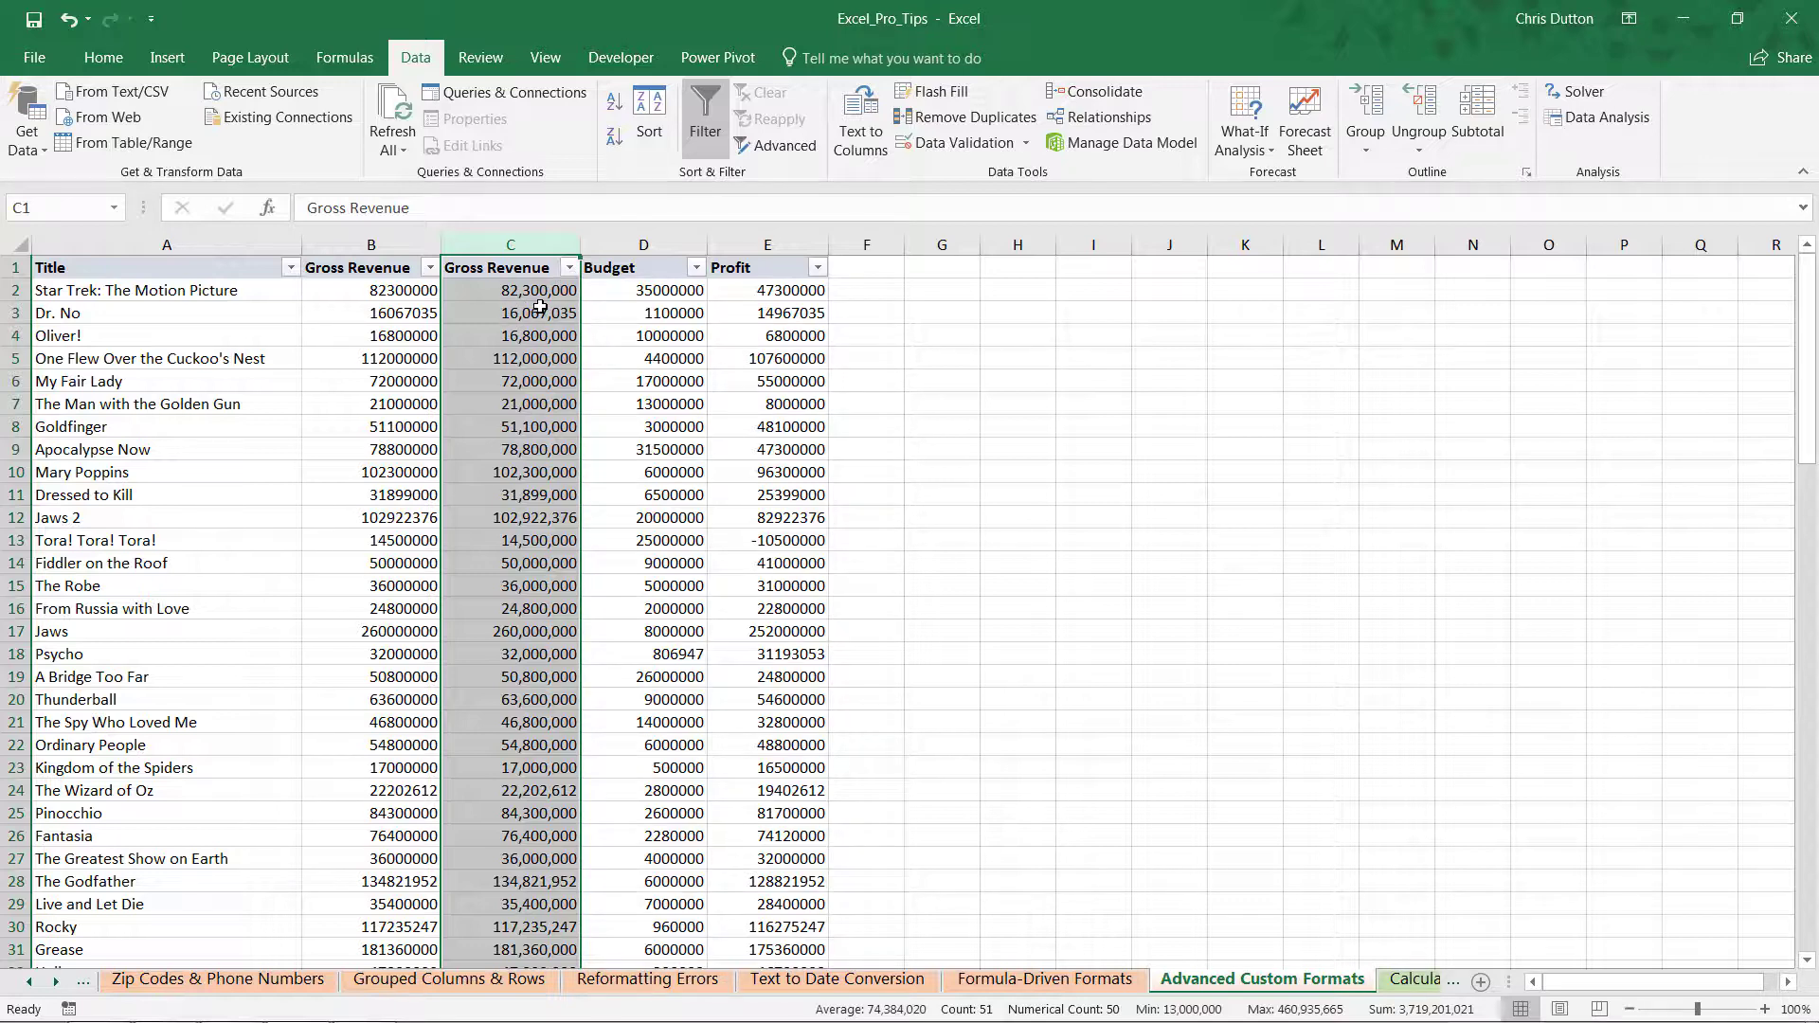
pyautogui.hotkey('ctrl', '1')
# - Give column C the custom $#,##0 format so values read like $82,300,000
pyautogui.click(857, 568)
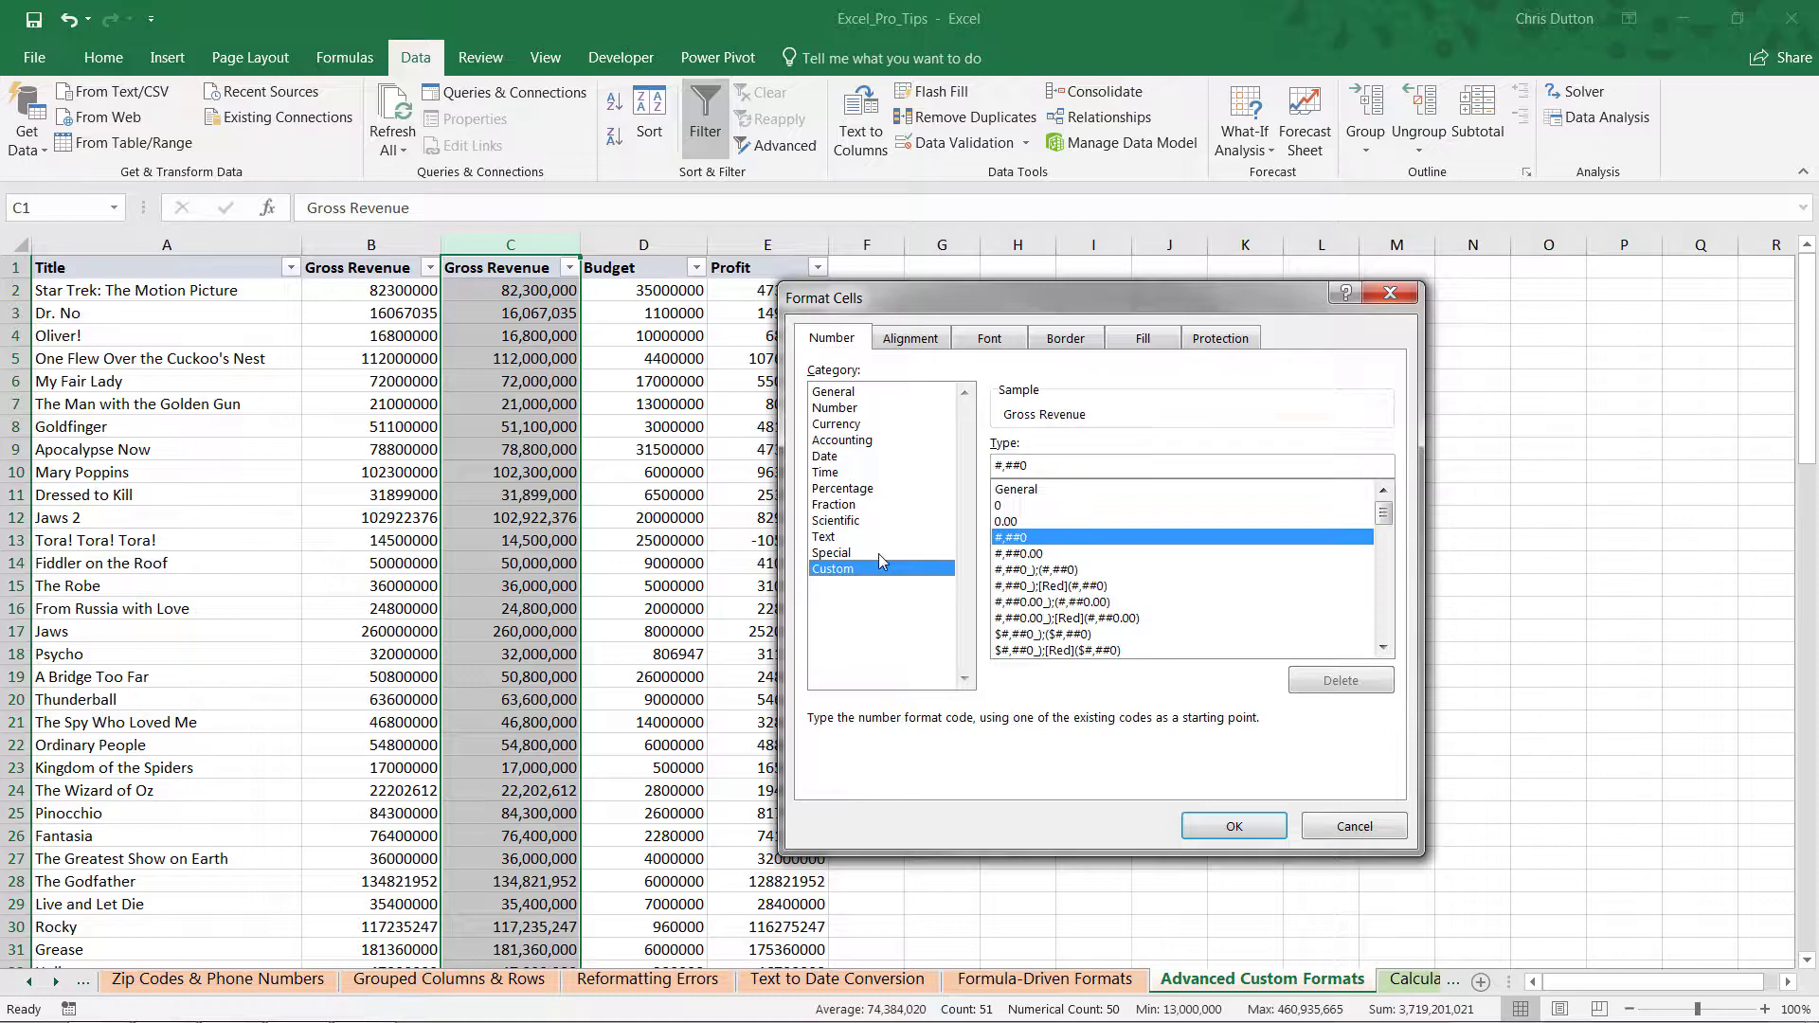
pyautogui.click(1056, 555)
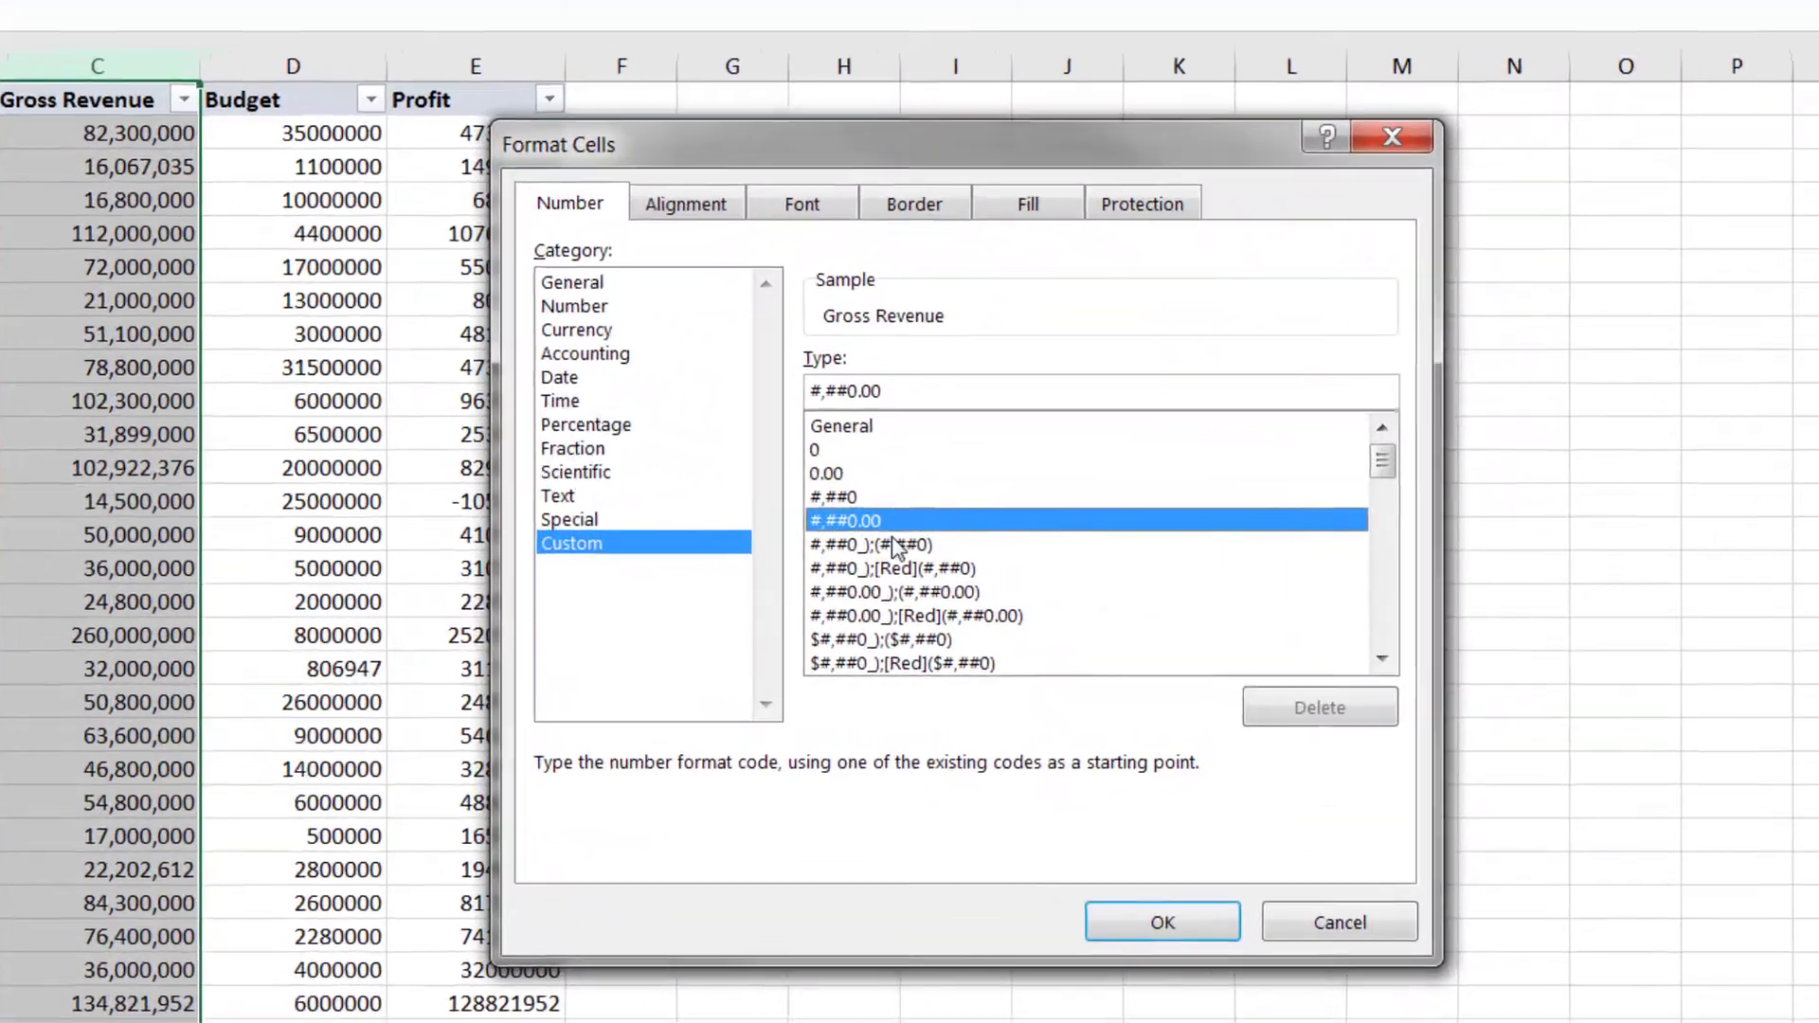
pyautogui.click(1053, 569)
pyautogui.click(917, 567)
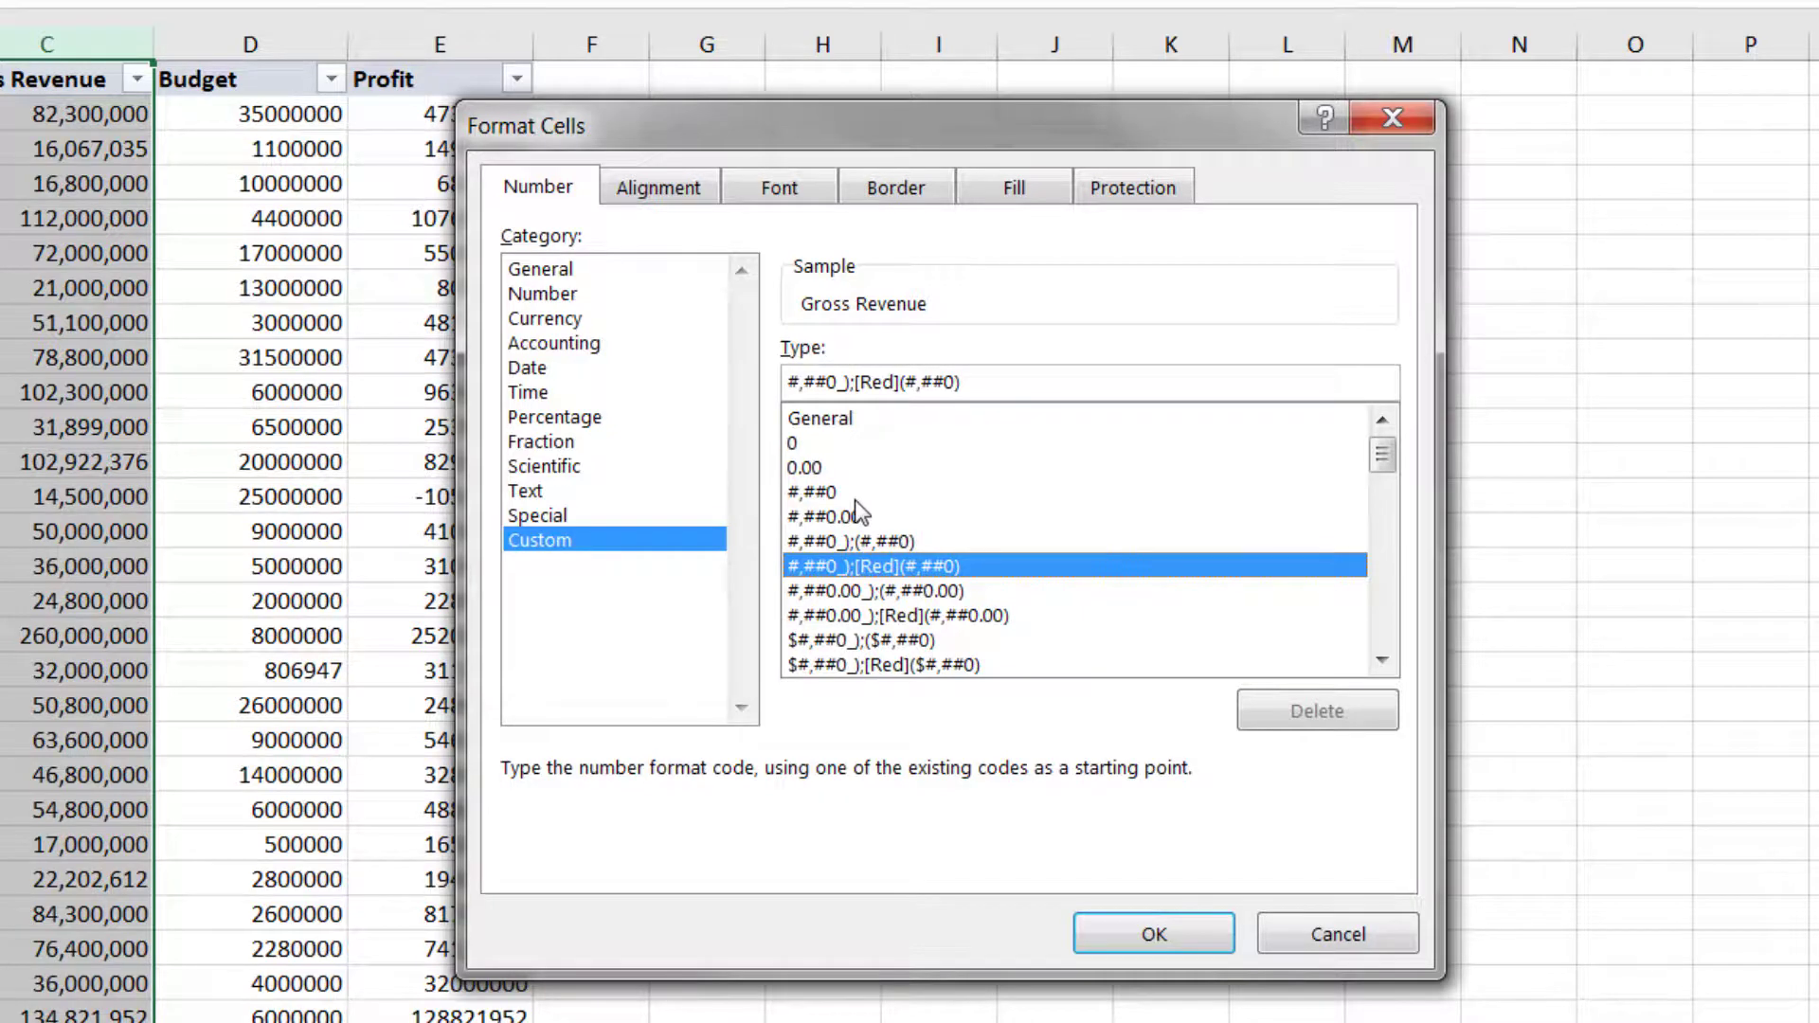
pyautogui.click(823, 492)
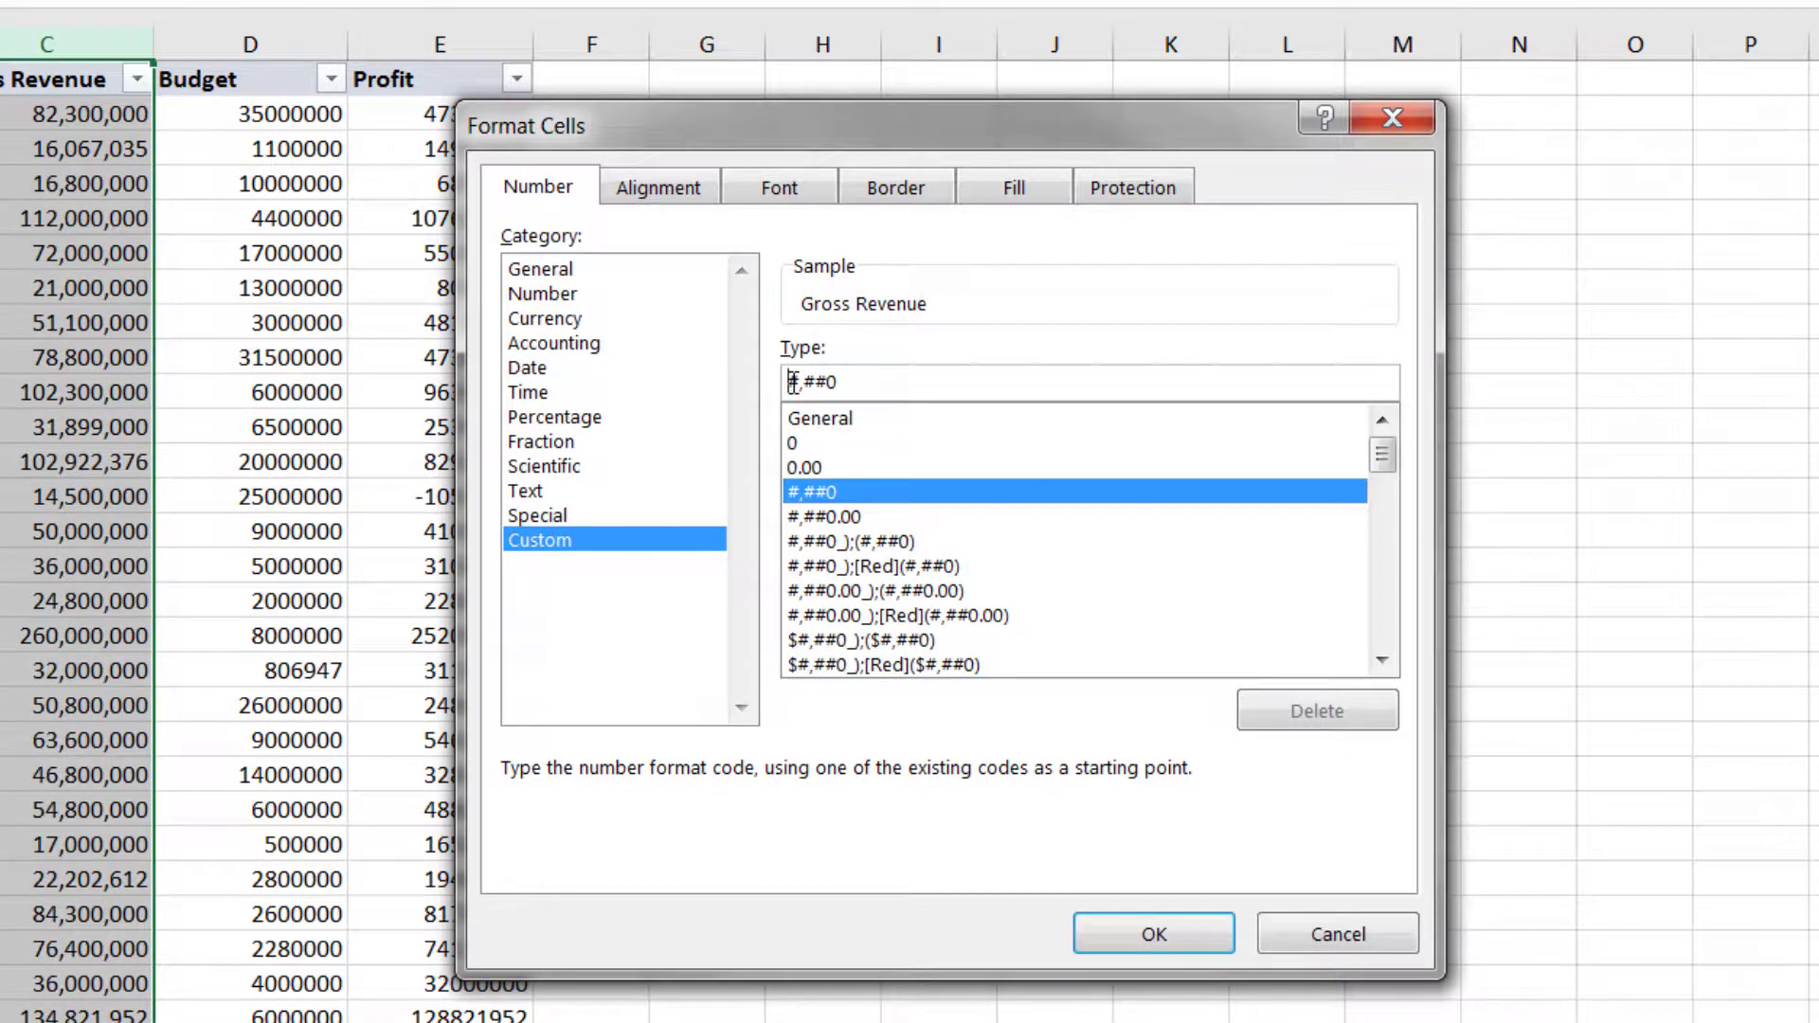
pyautogui.write('$')
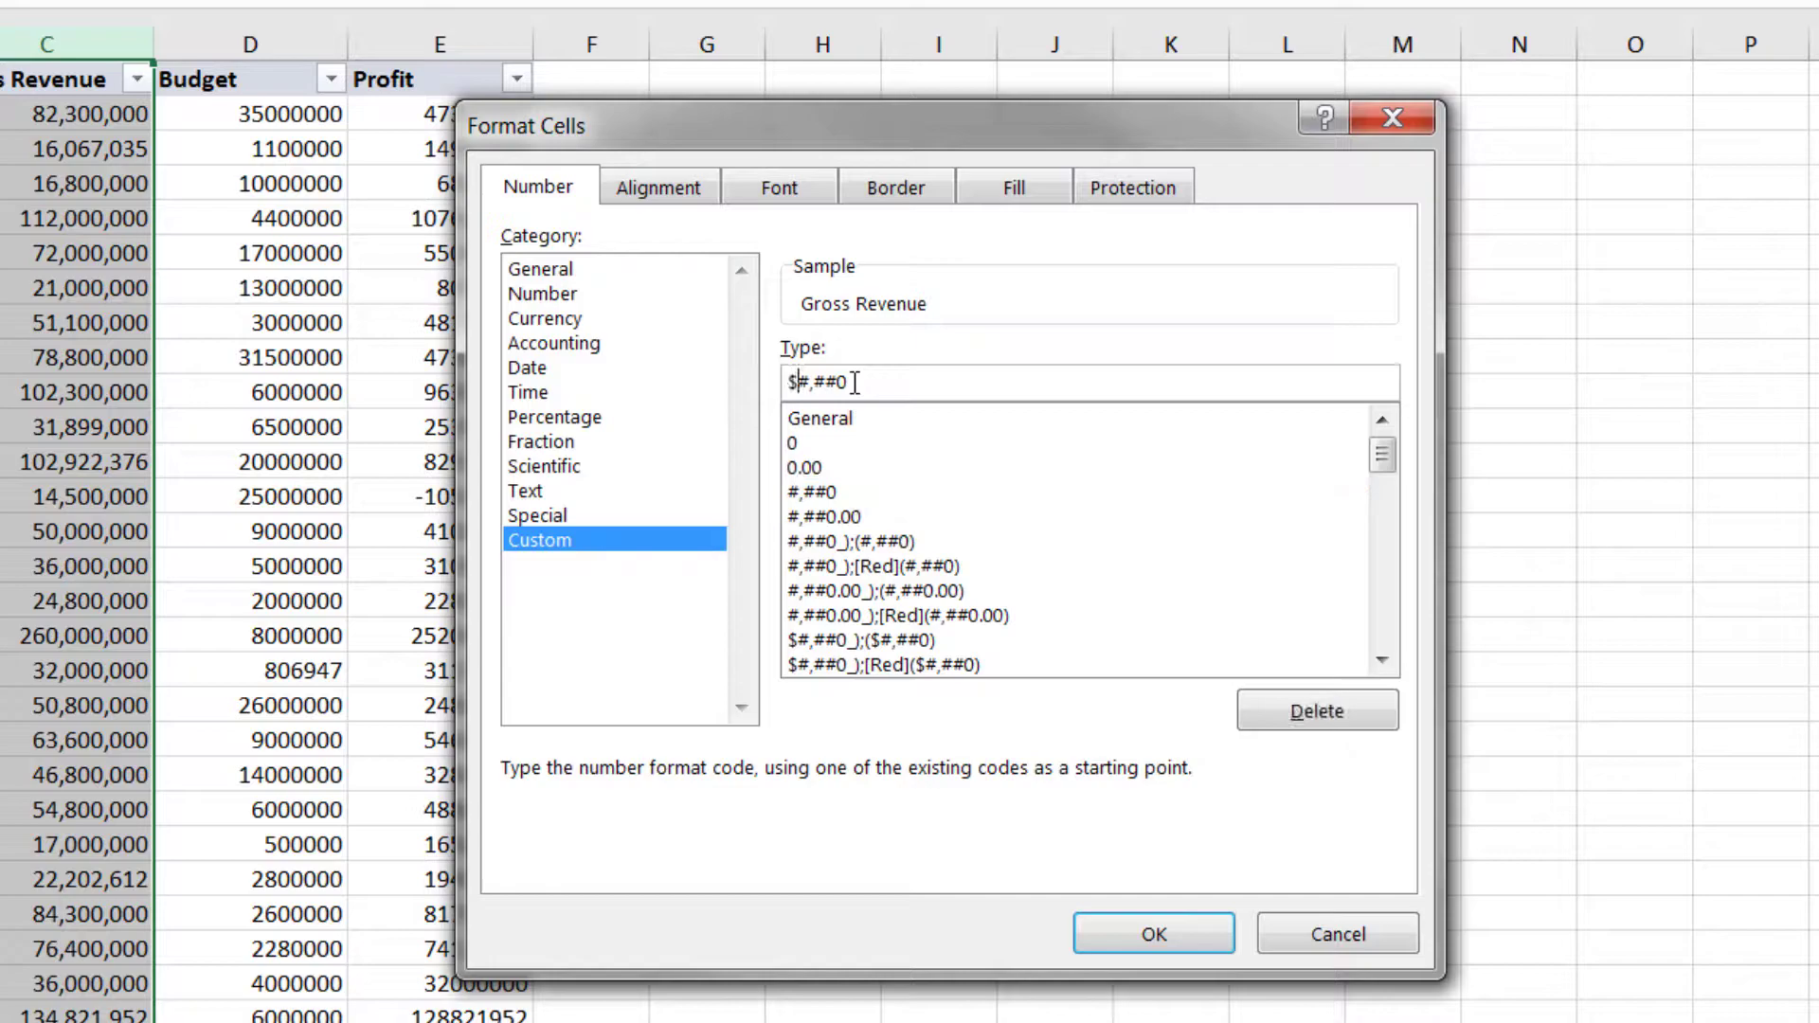
pyautogui.click(1153, 933)
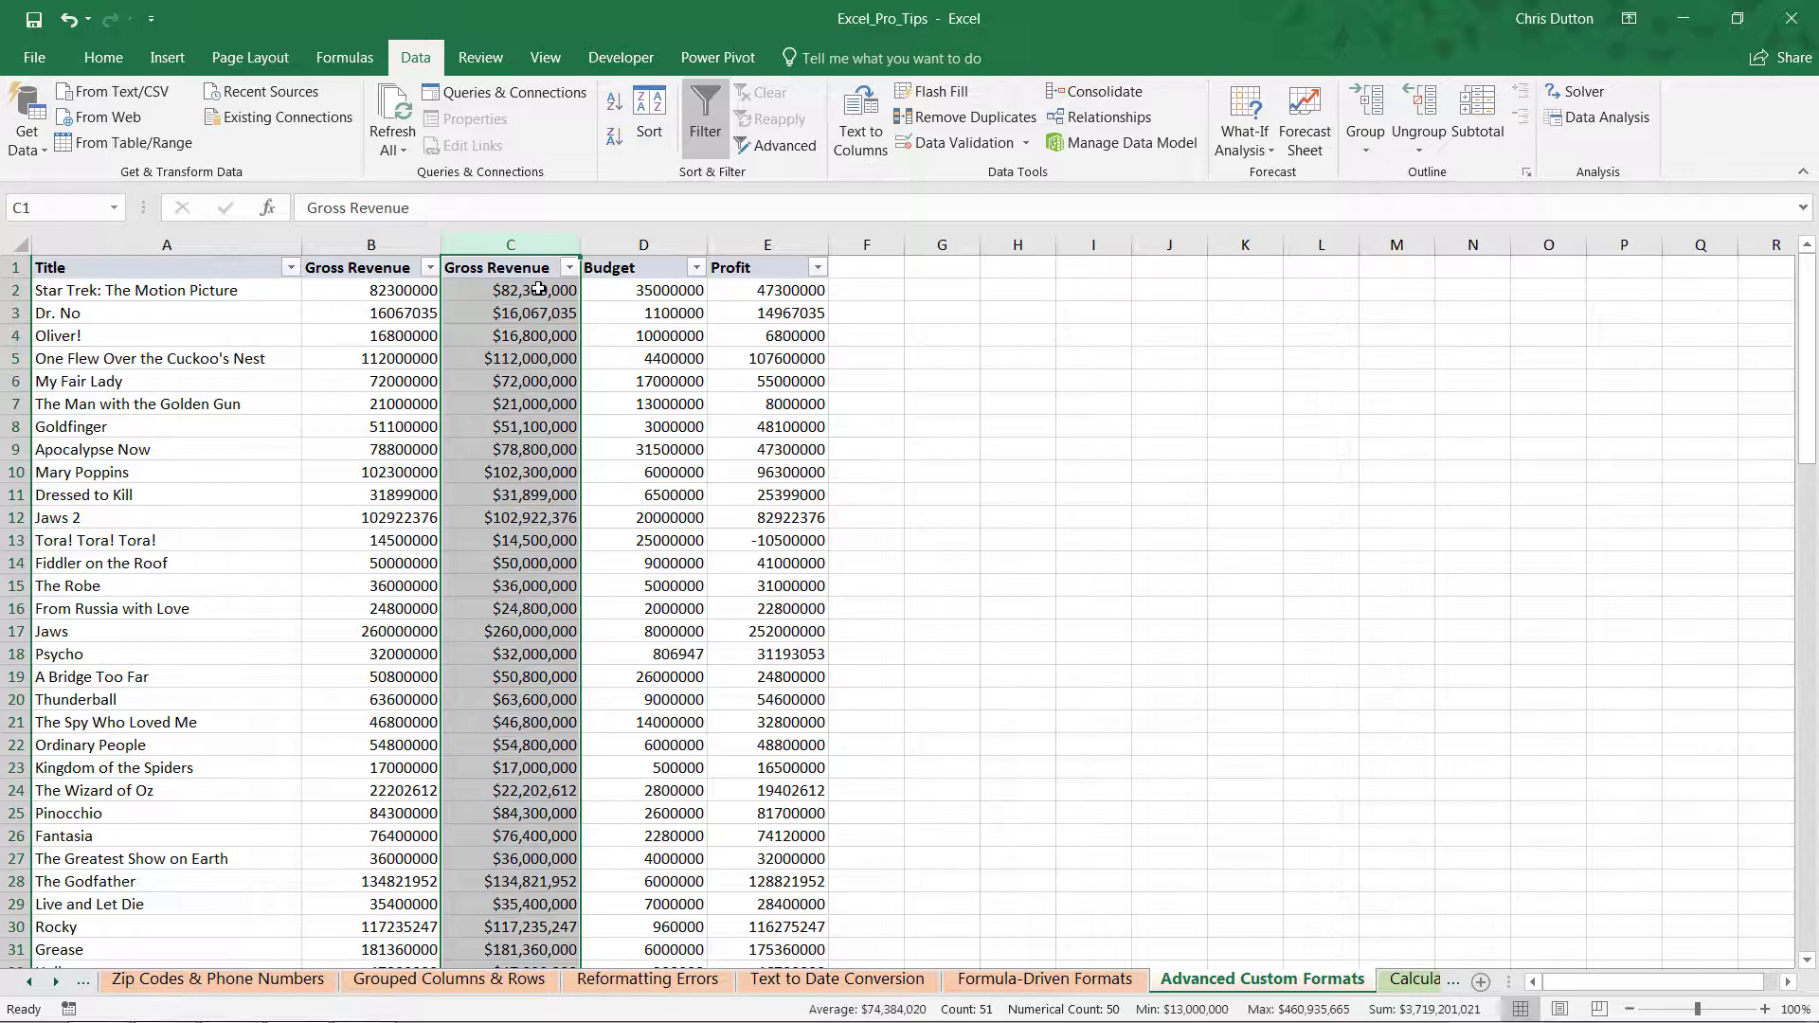
# - Change column C's format to $#,##0 "K" so values read like $82,300,000 K
pyautogui.hotkey('ctrl', '1')
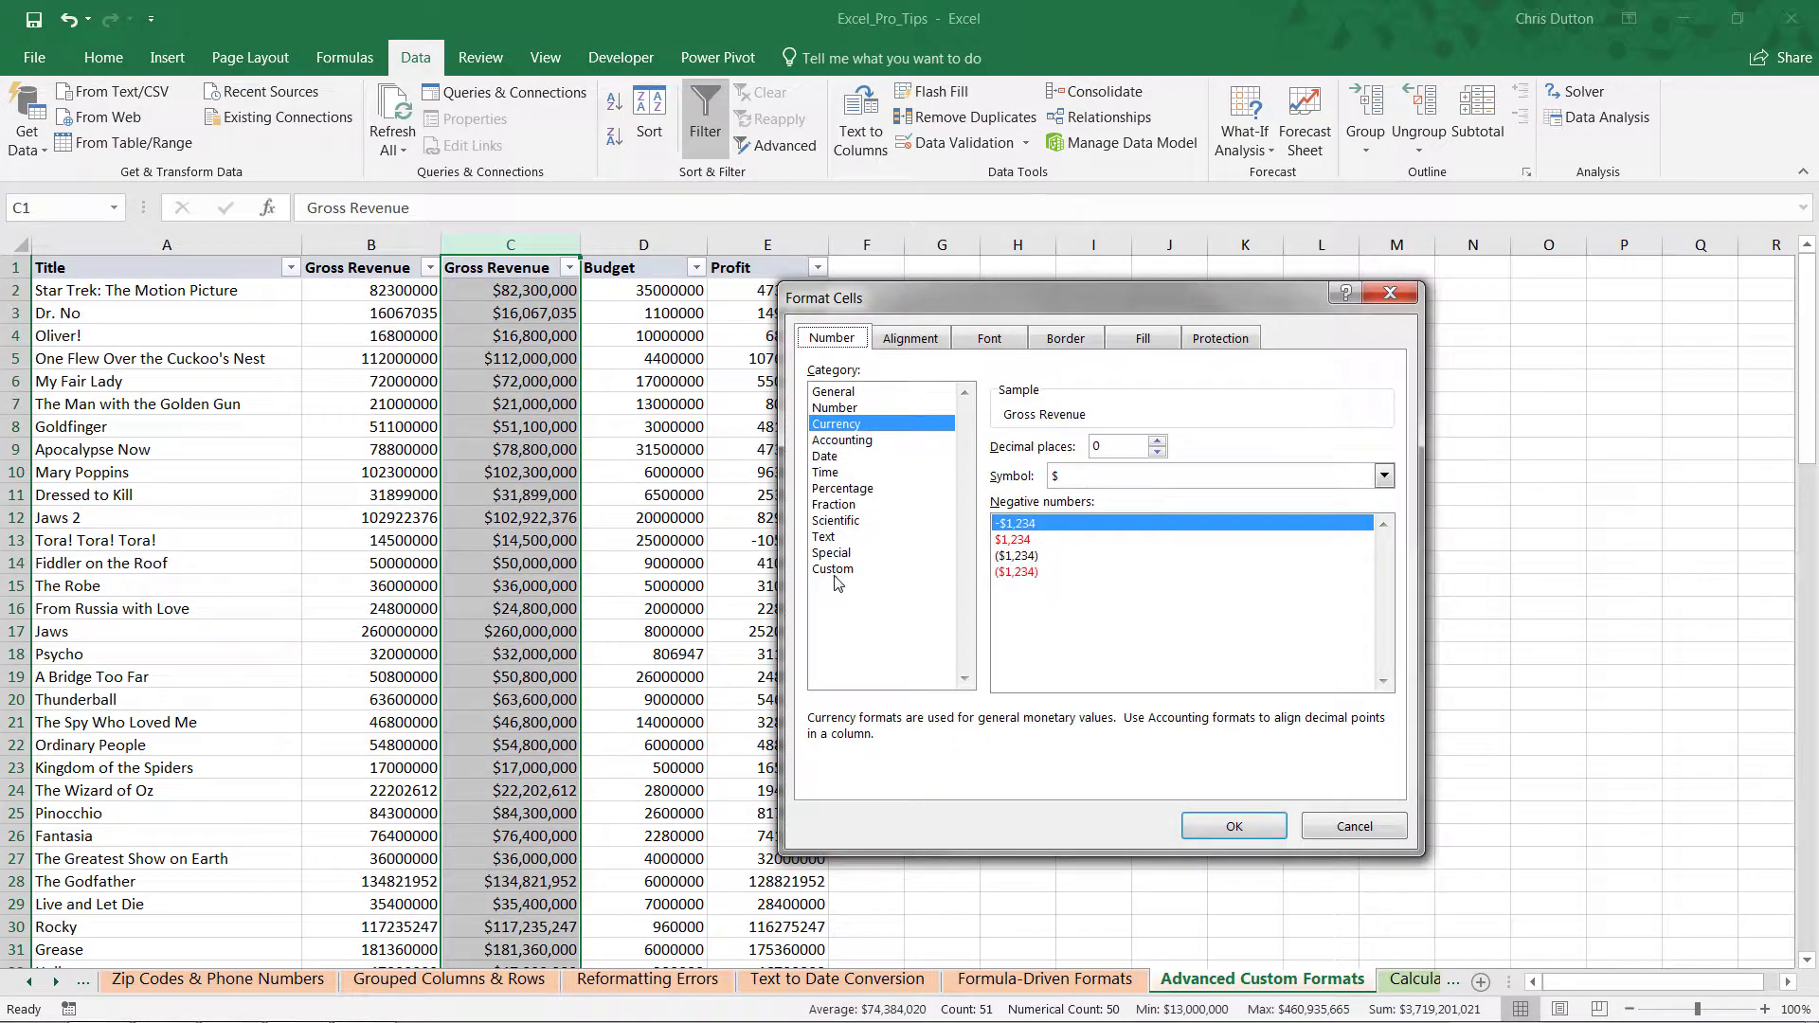
pyautogui.click(838, 575)
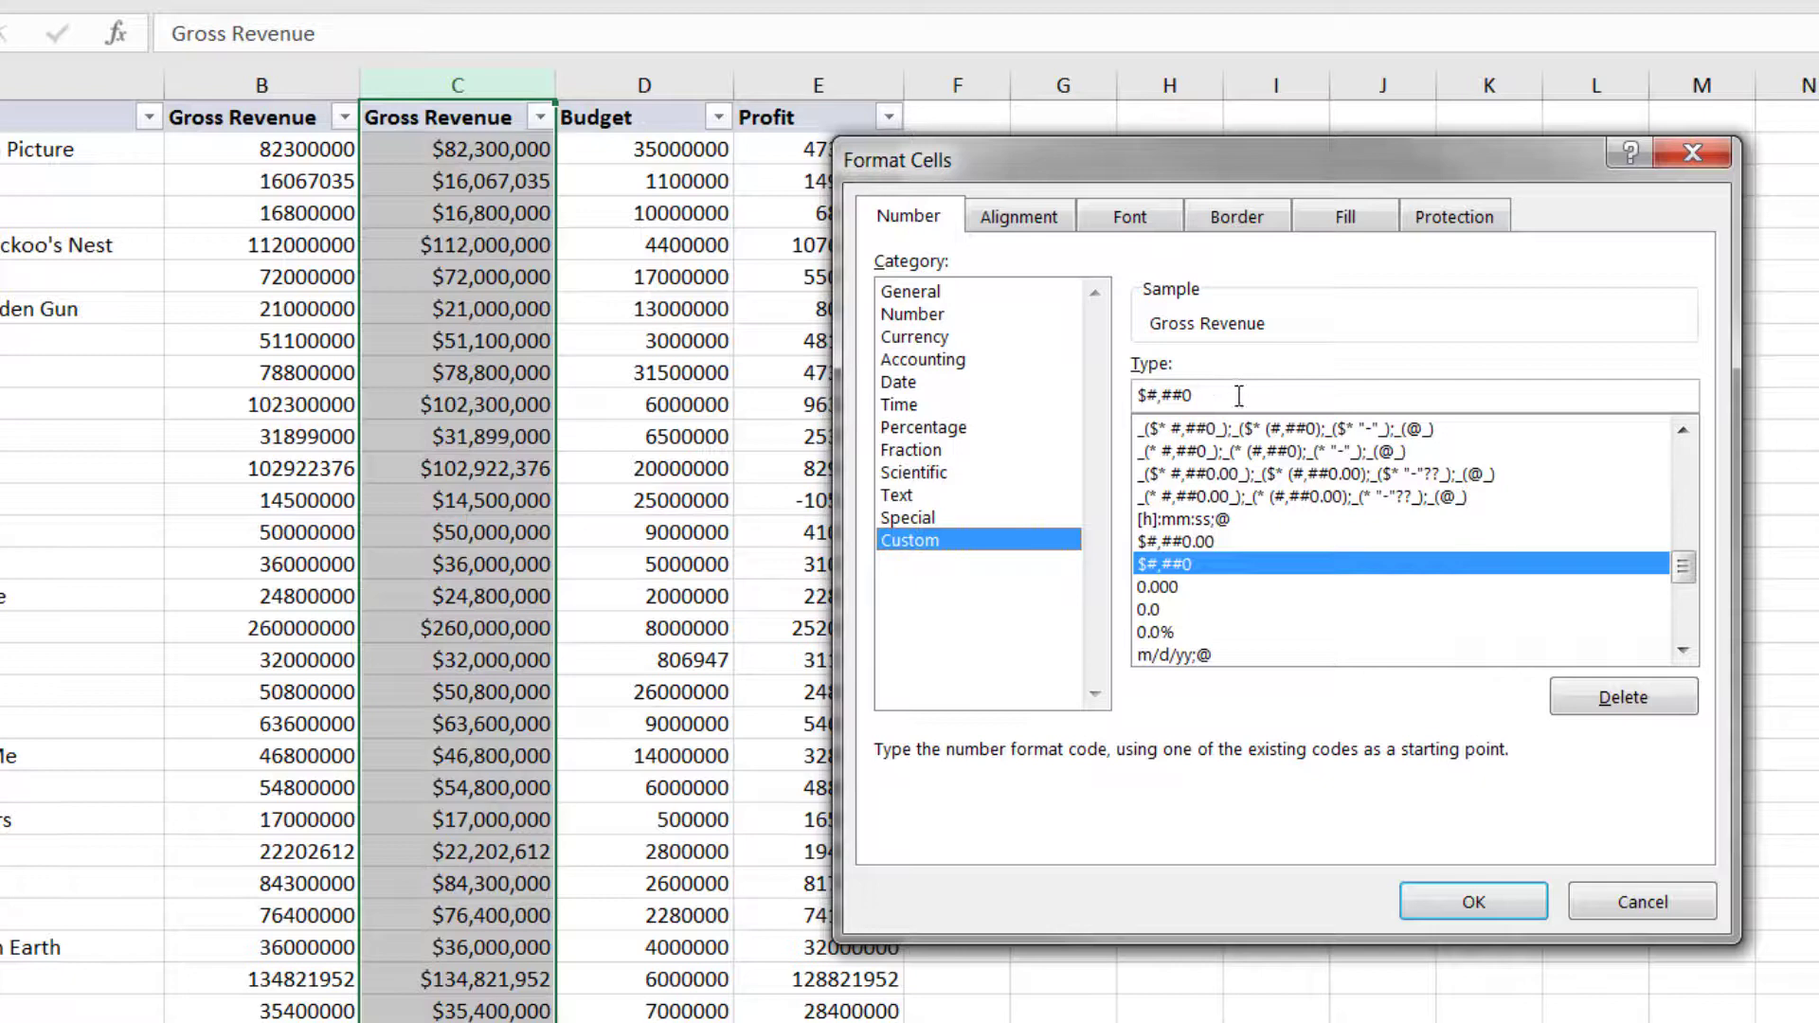
pyautogui.click(1125, 439)
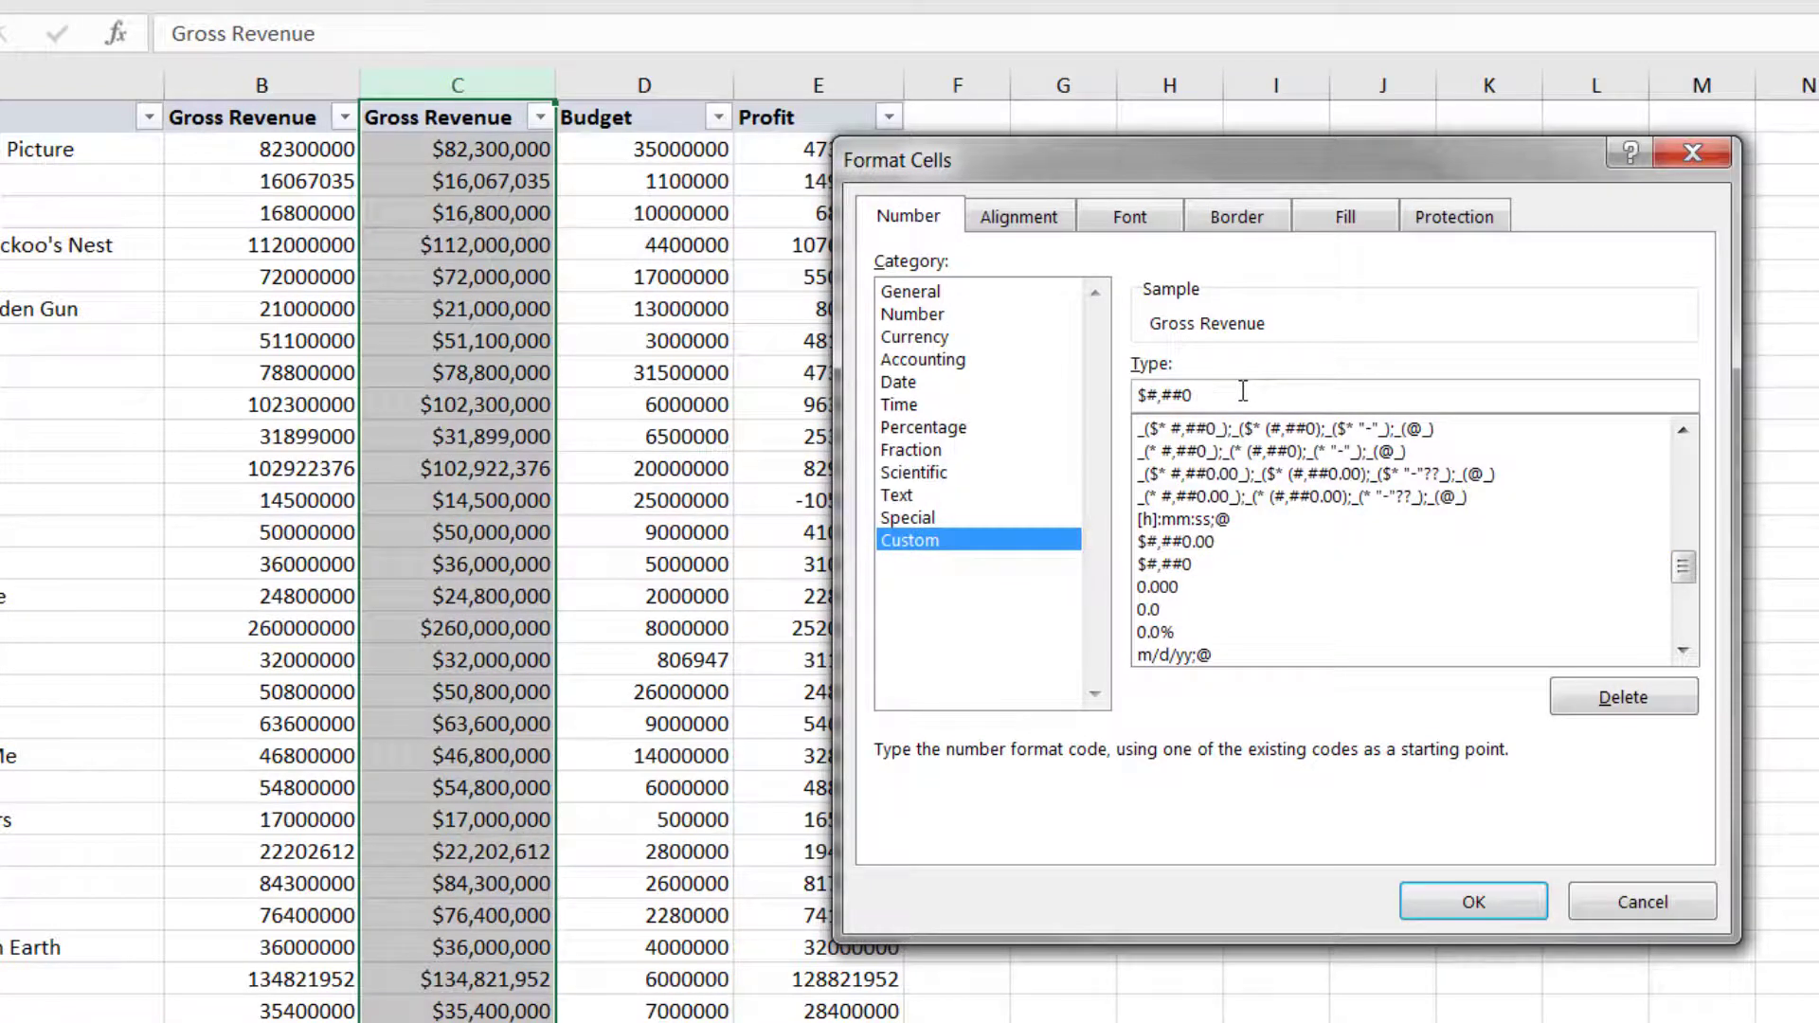
pyautogui.write('"K"')
pyautogui.click(1521, 912)
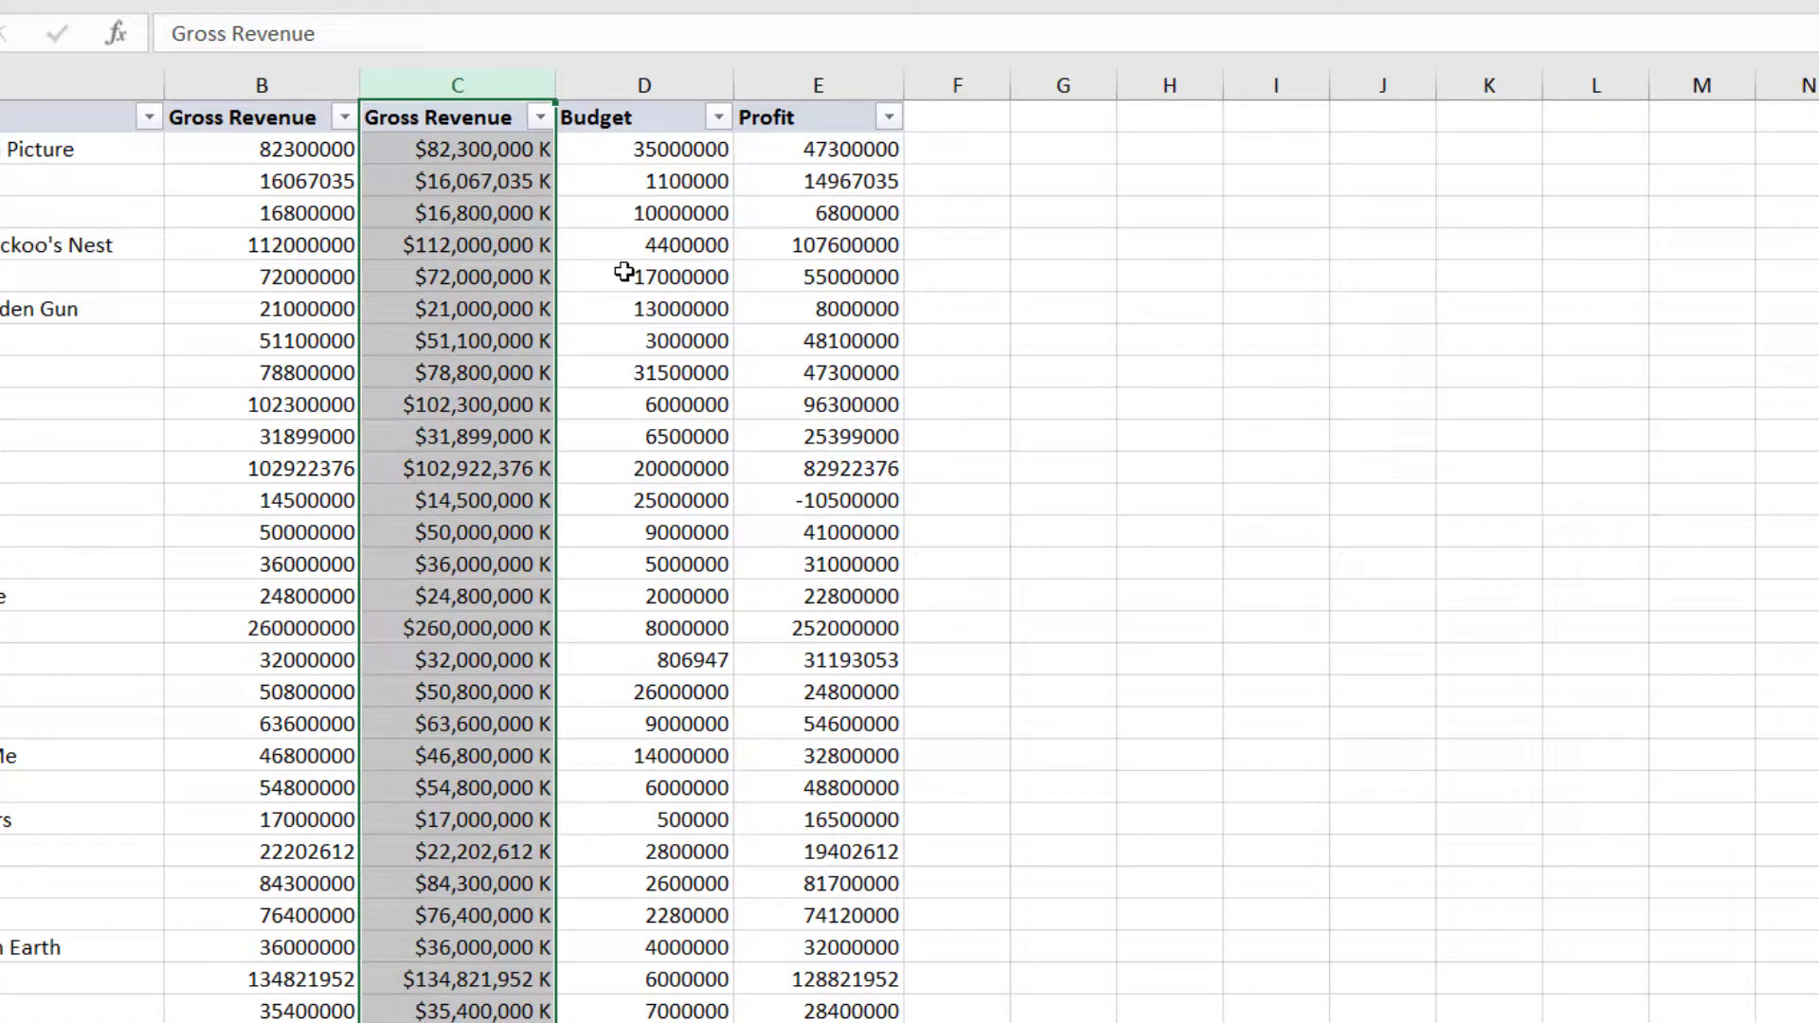
# - Edit column C's code to $#,##0, "K" to scale values to thousands, like $82,300 K
pyautogui.rightClick(481, 126)
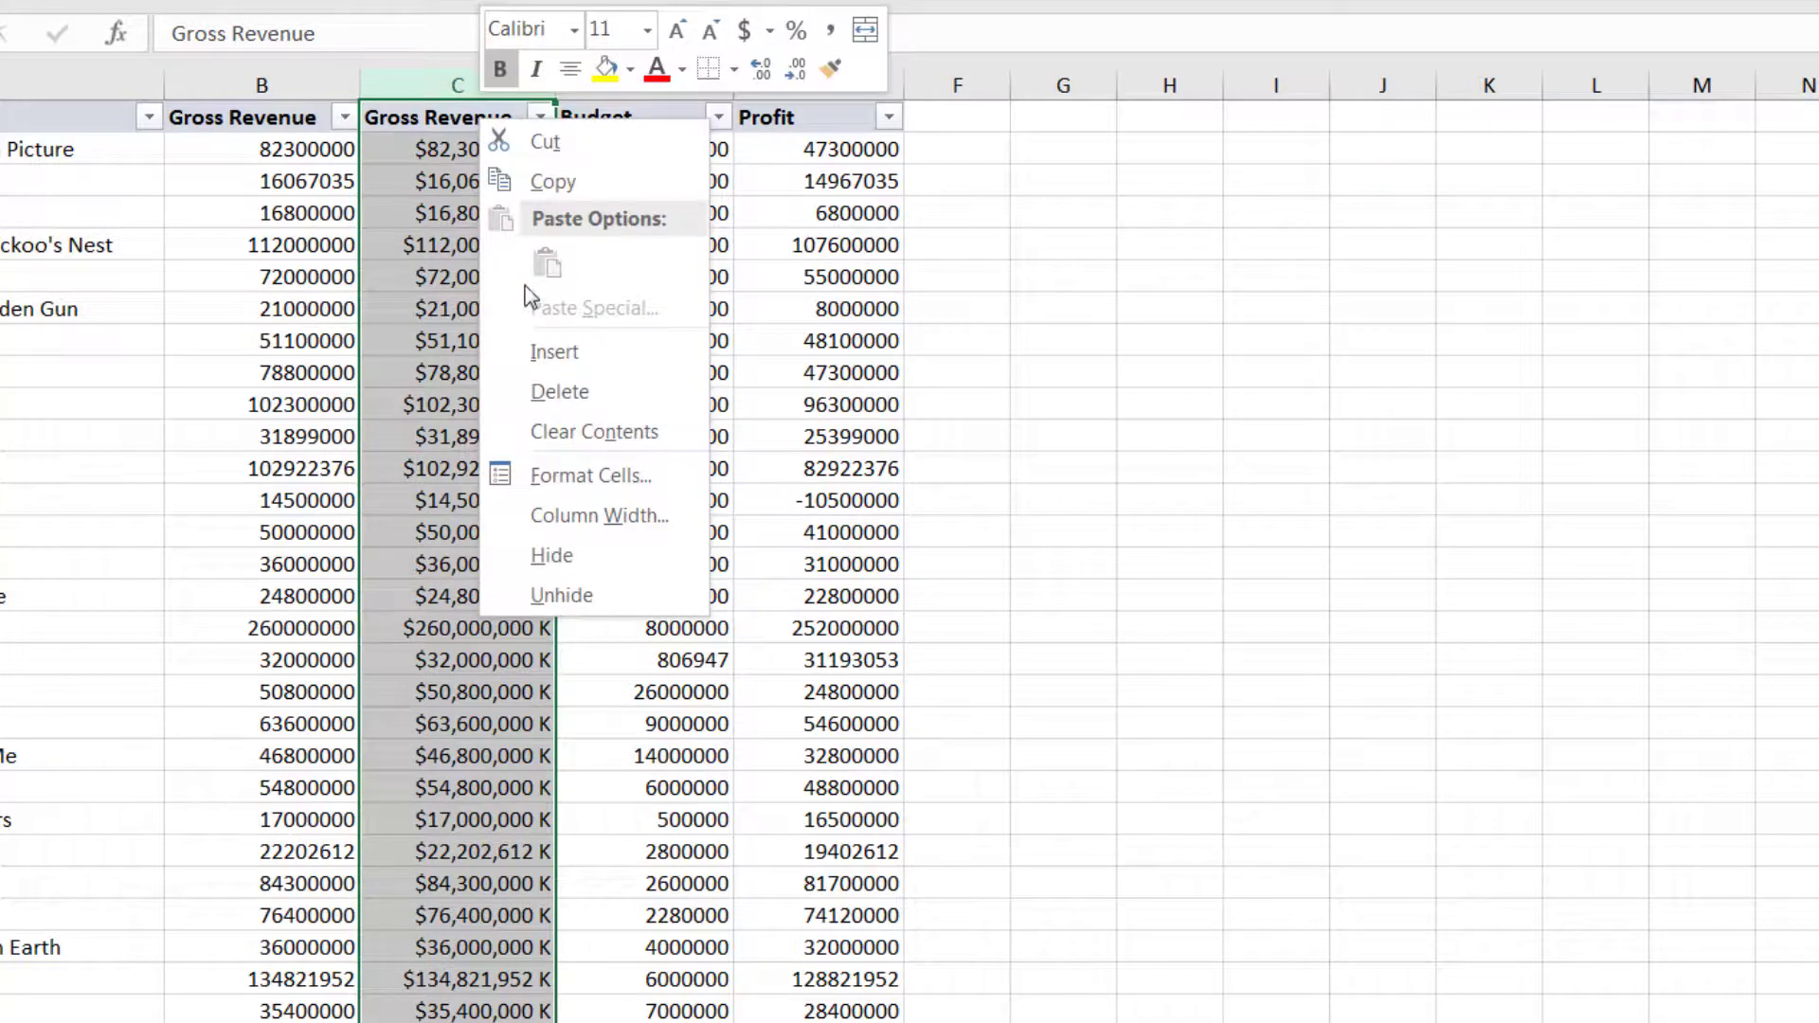
pyautogui.click(566, 478)
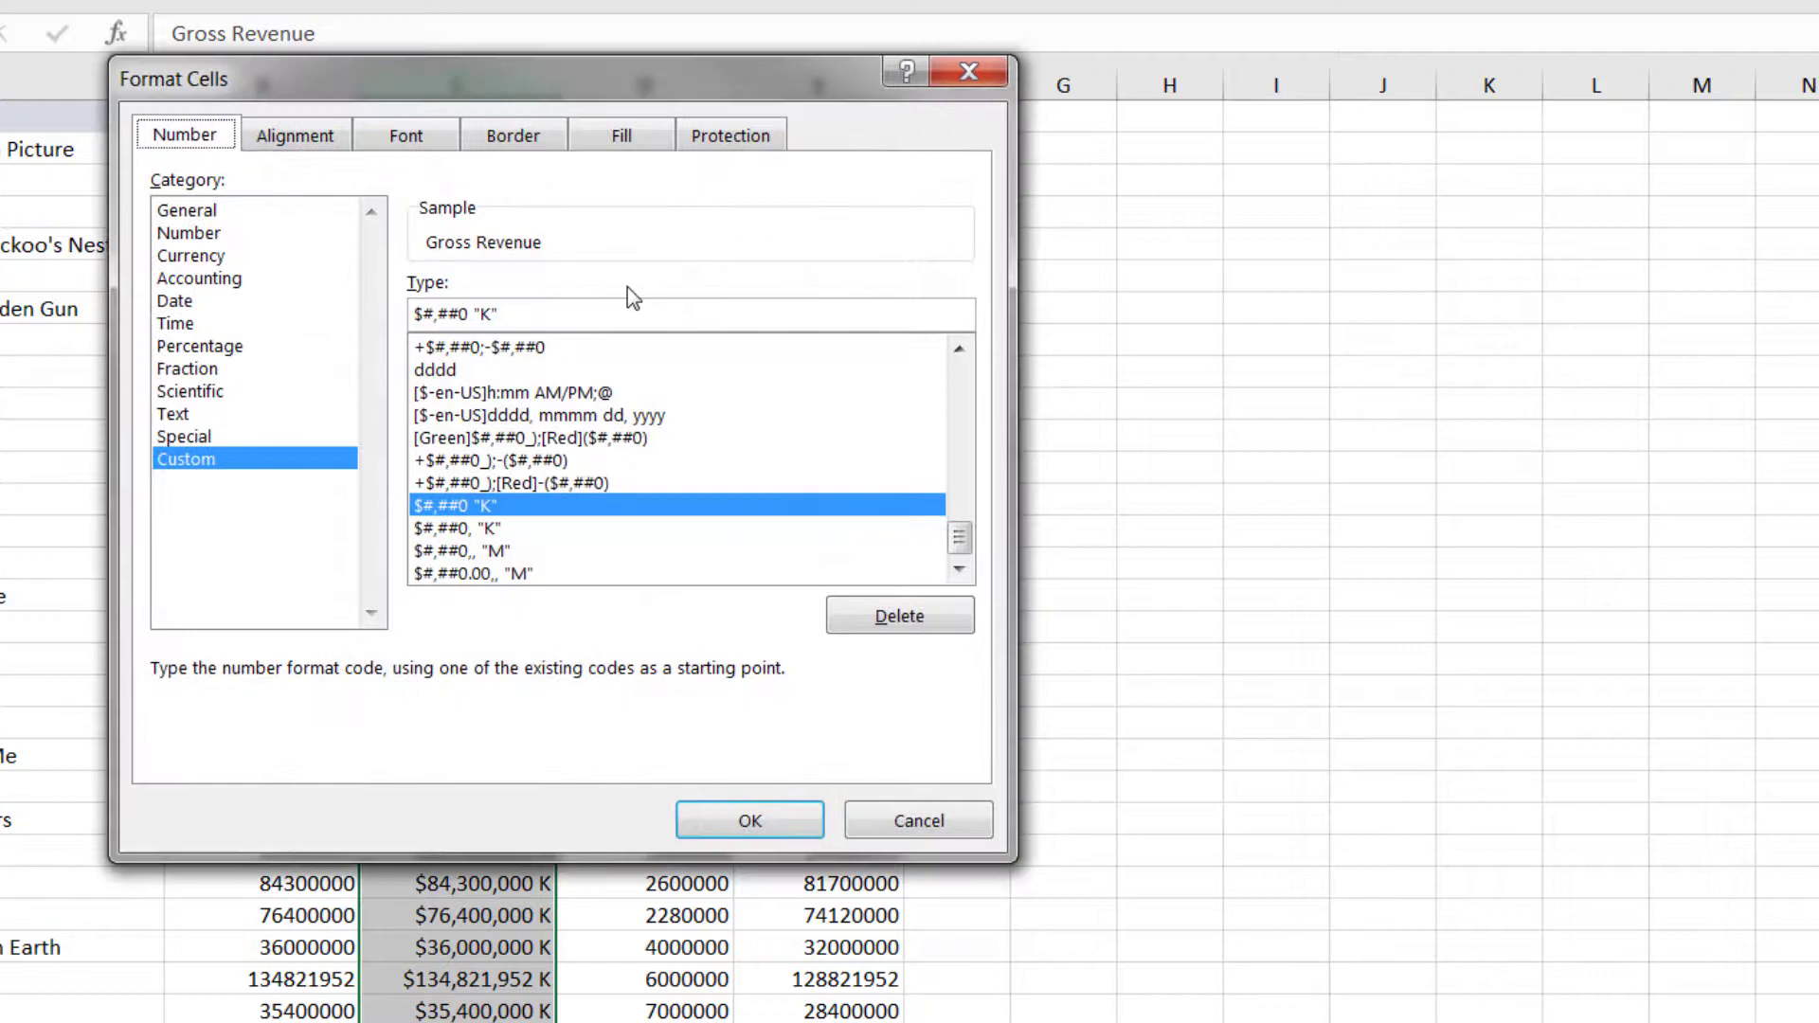
pyautogui.moveTo(566, 74); pyautogui.dragTo(1196, 104)
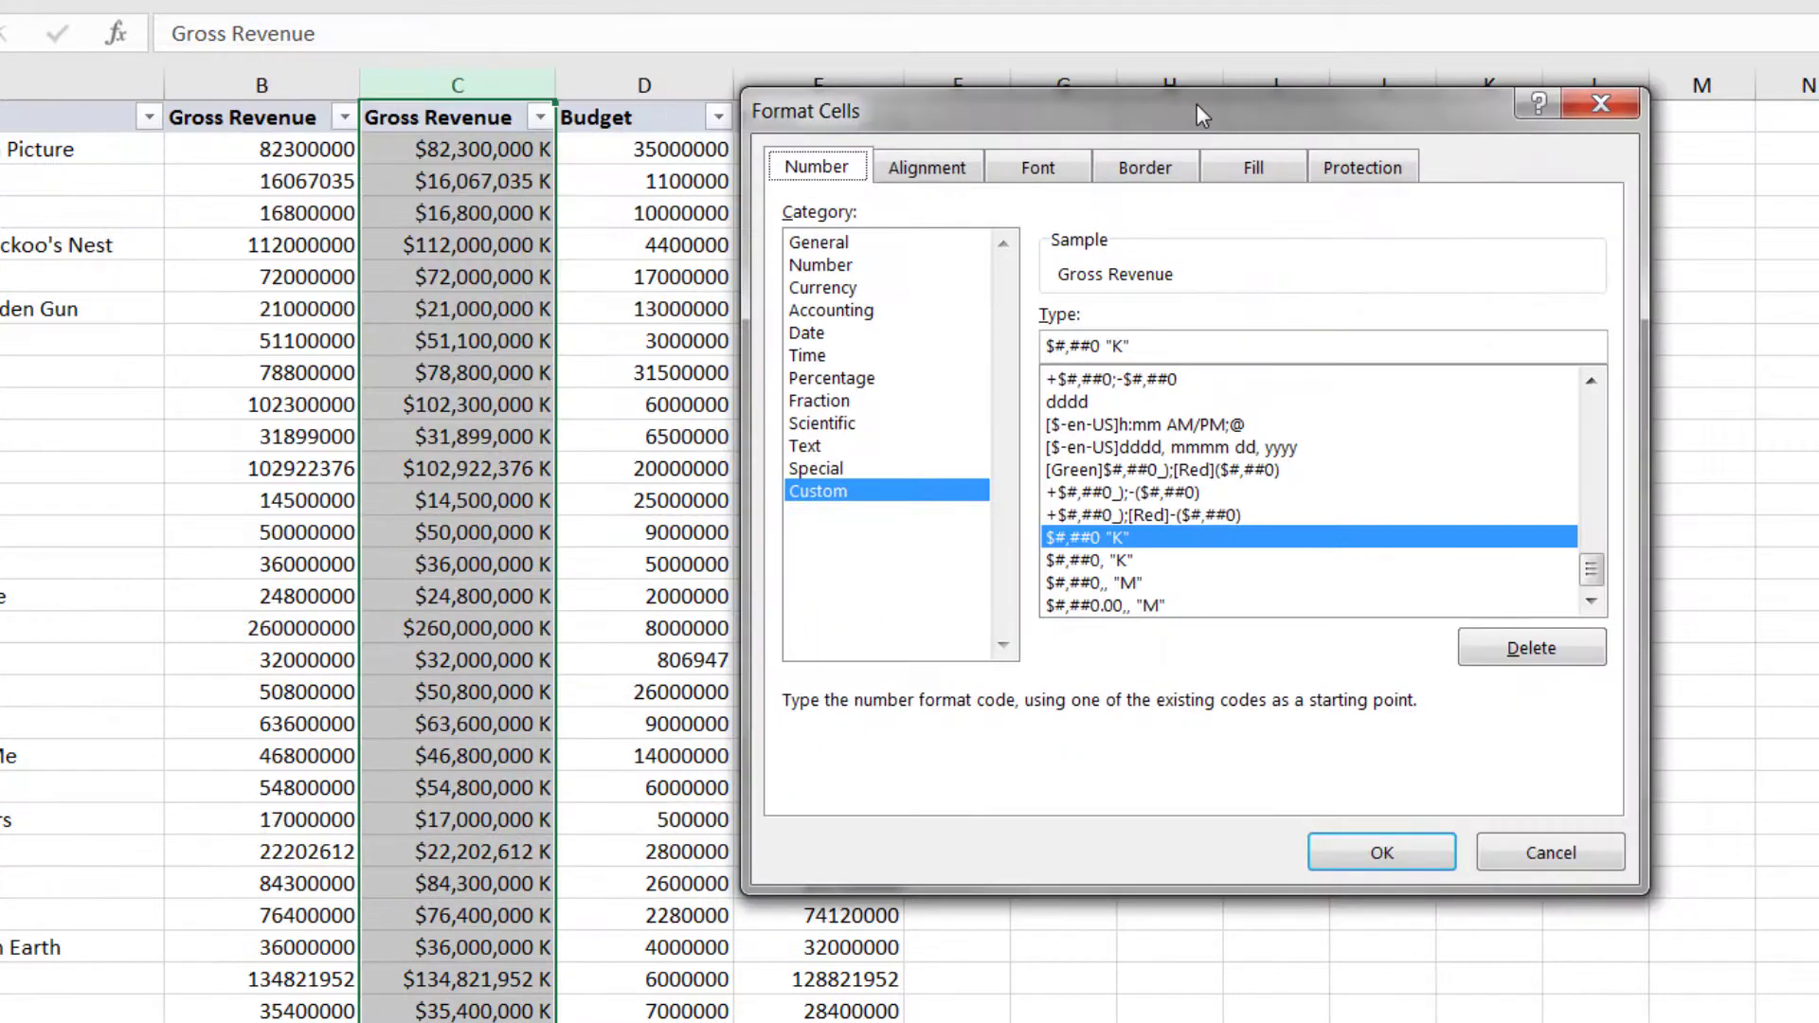
pyautogui.click(1099, 346)
pyautogui.write(',')
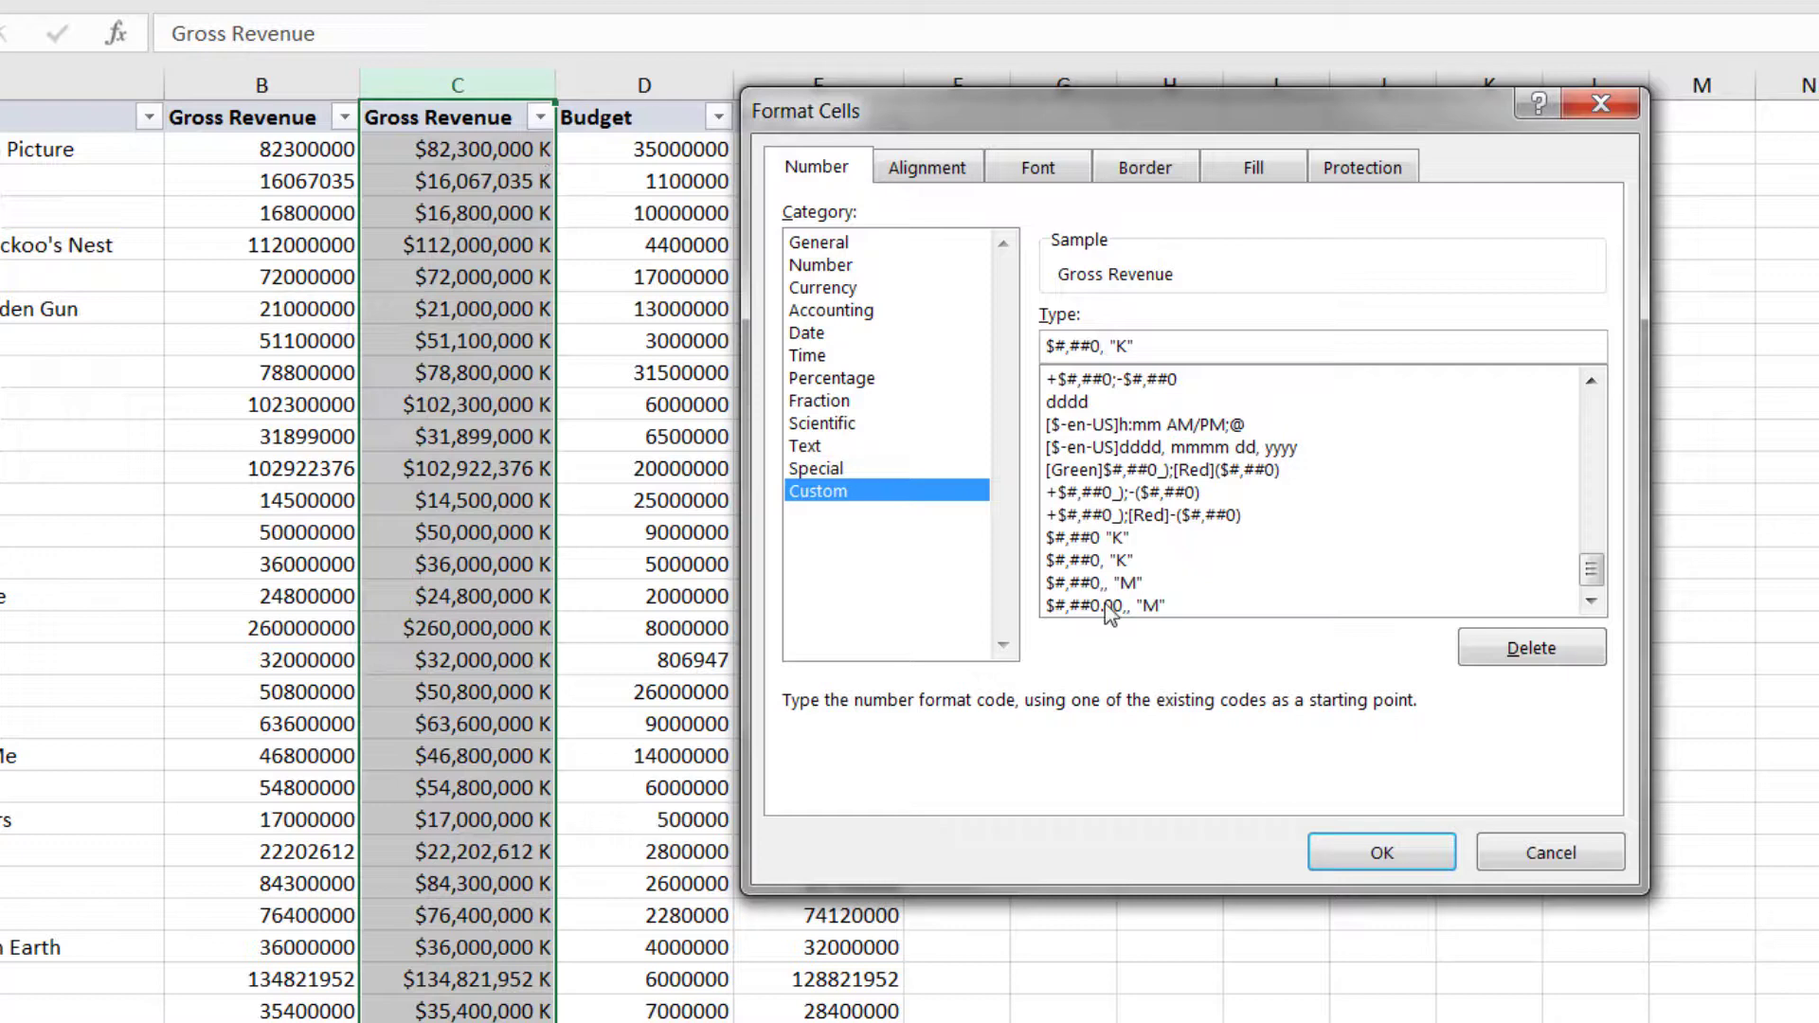
pyautogui.click(1360, 854)
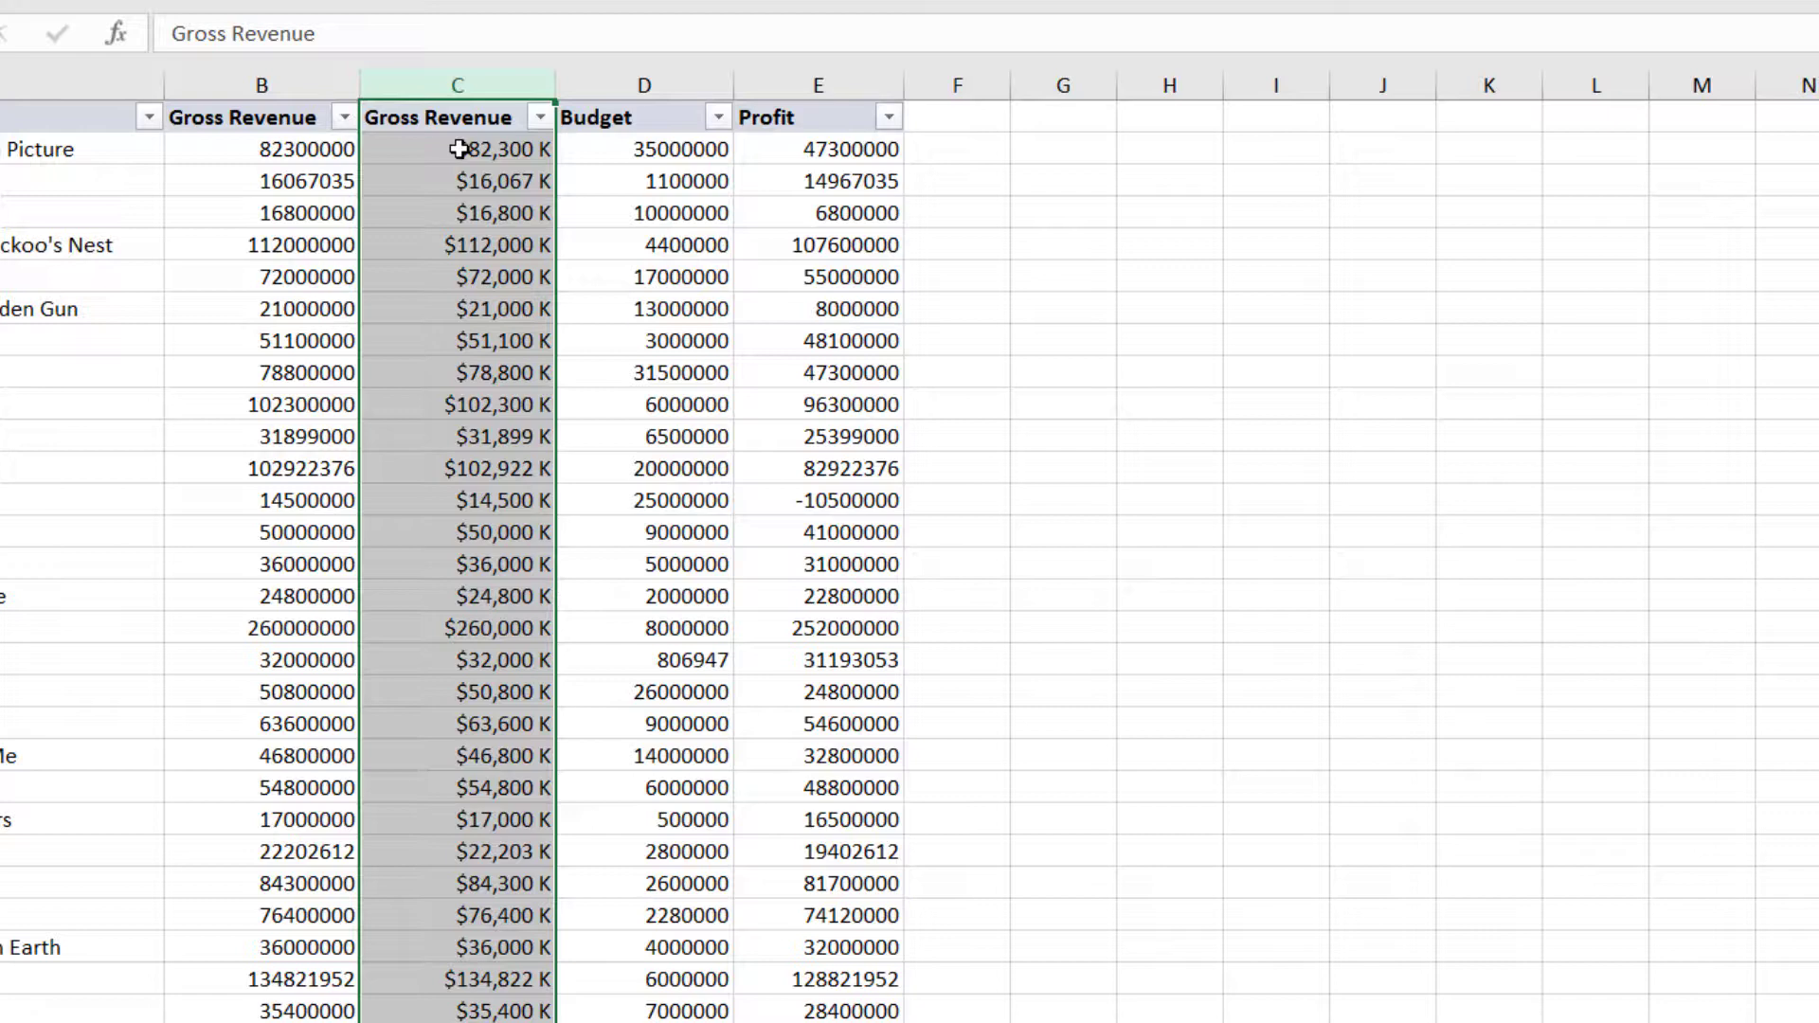
# - Change column C's code to $#,##0,, "M" to show whole millions
pyautogui.hotkey('ctrl', '1')
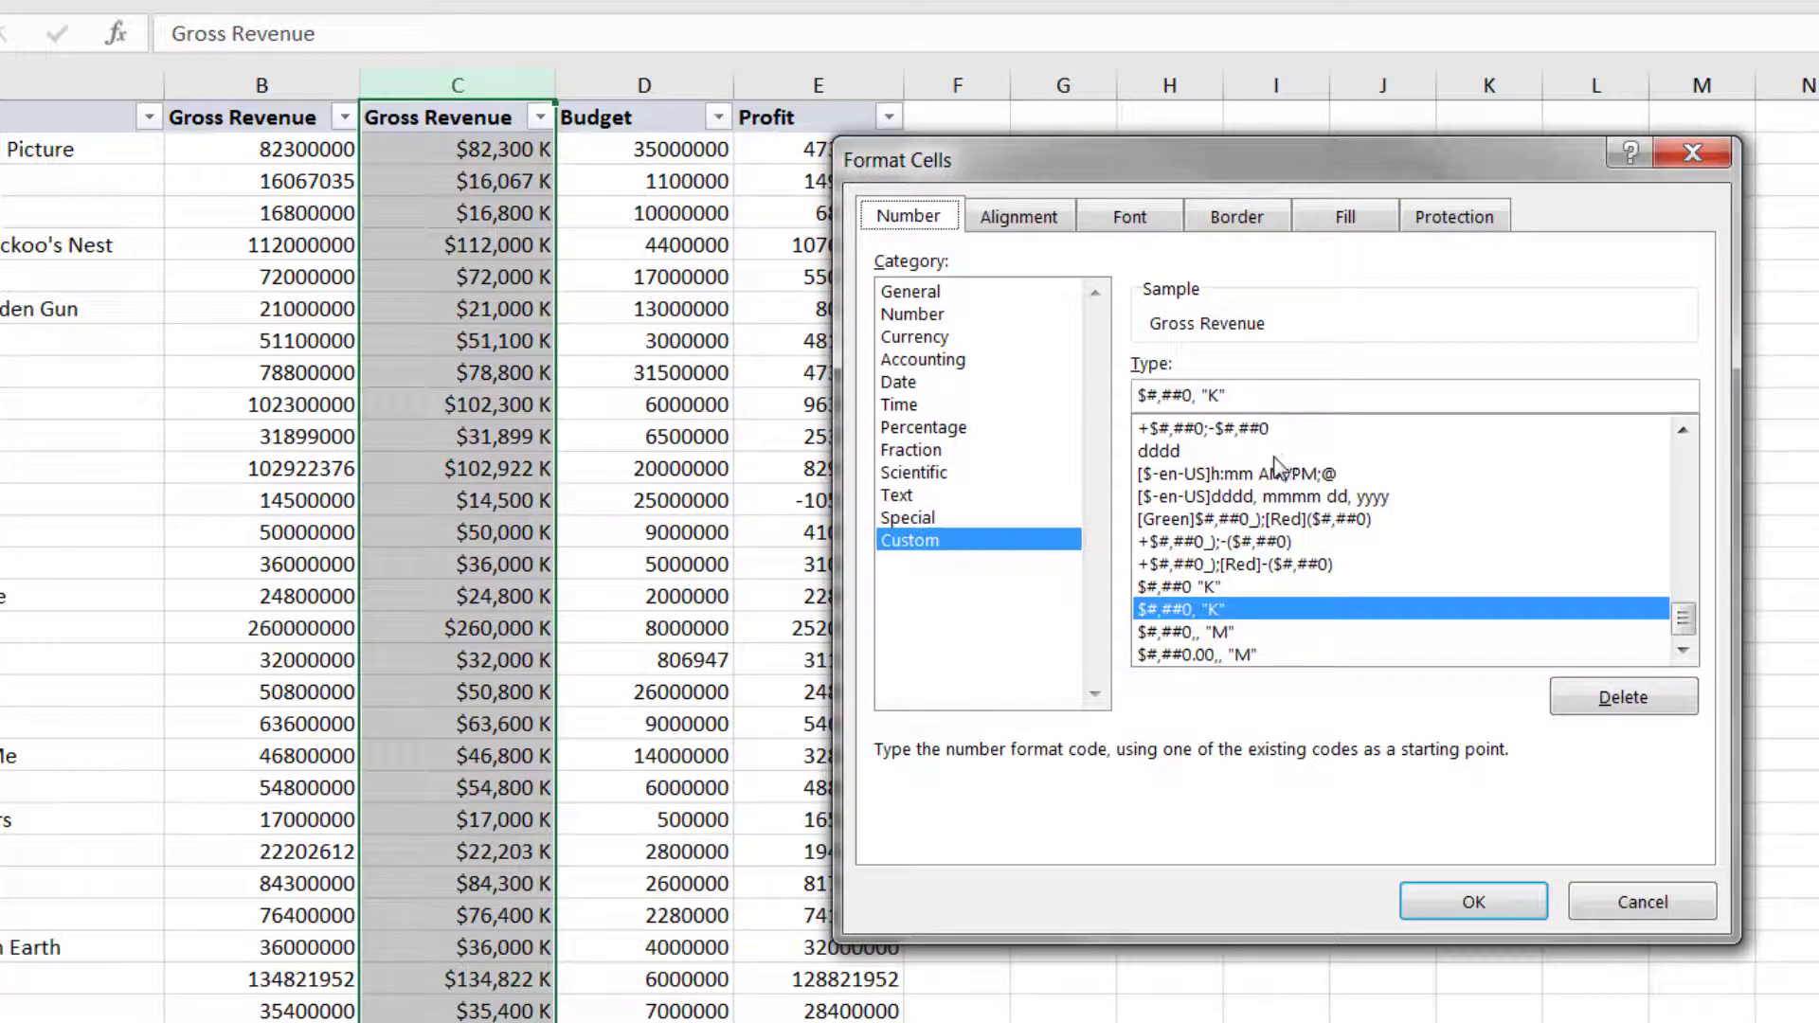
pyautogui.click(1198, 395)
pyautogui.write(',')
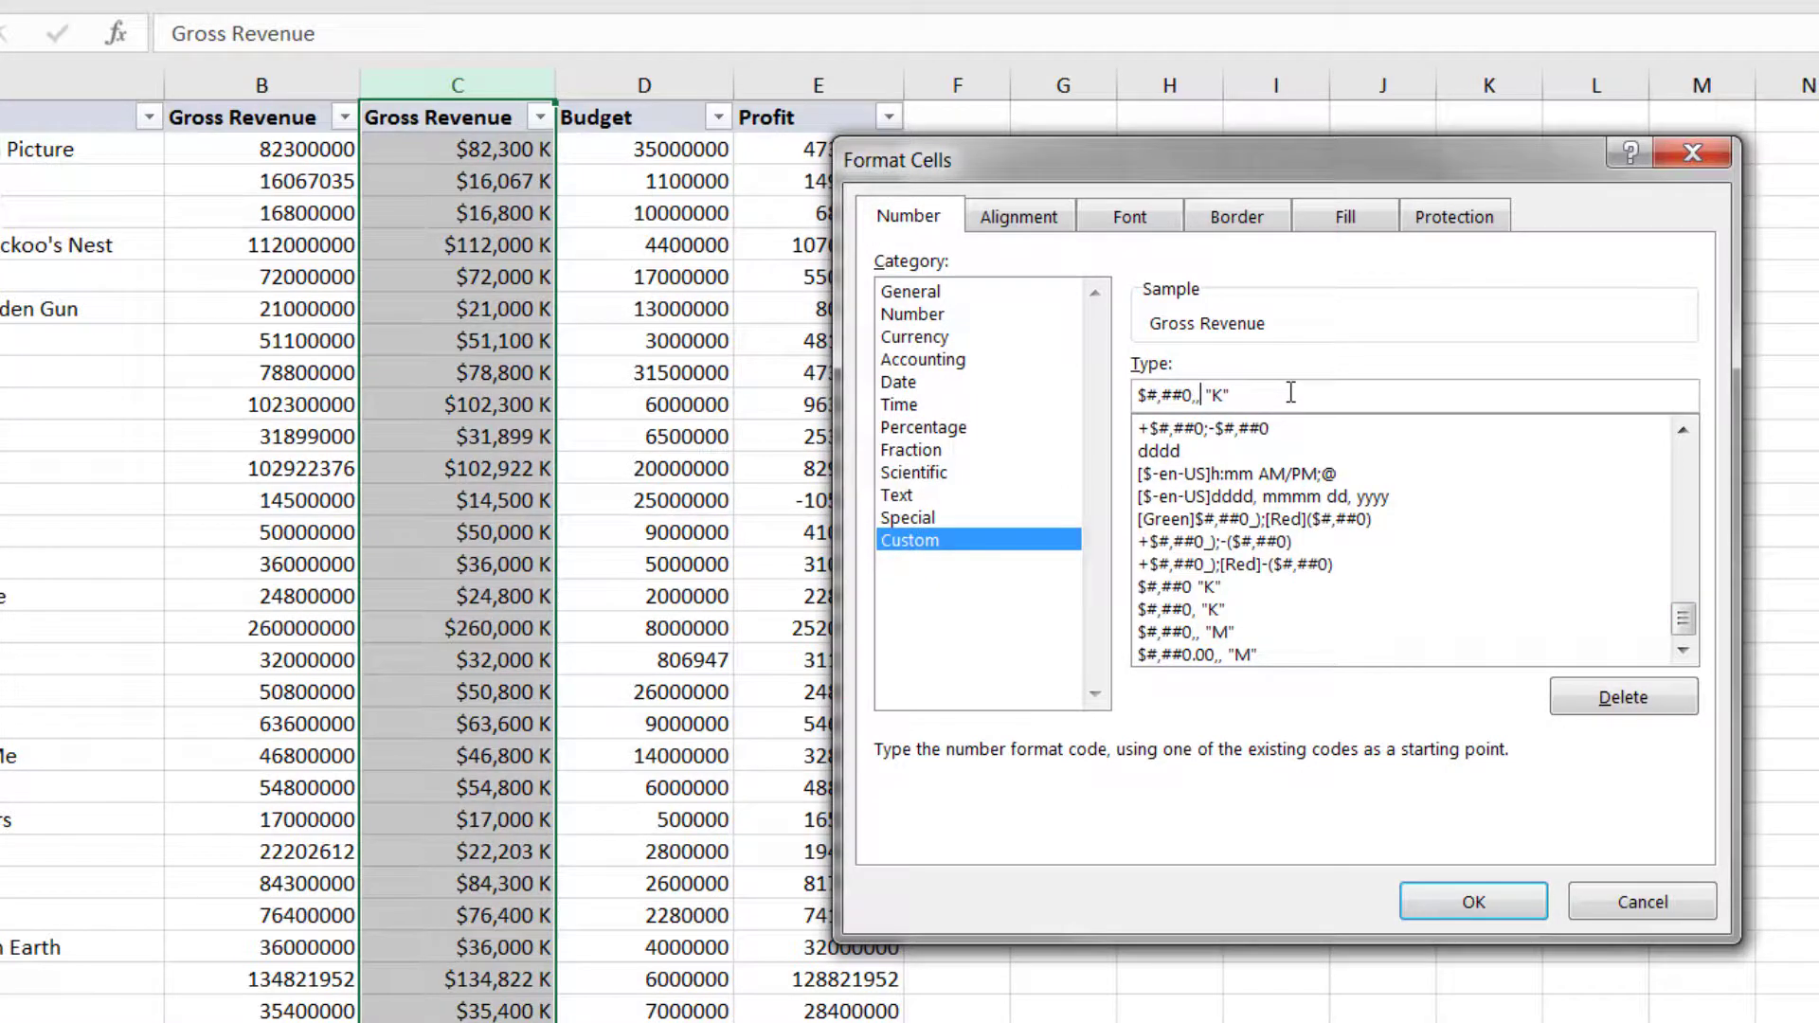
pyautogui.click(1225, 395)
pyautogui.click(1466, 905)
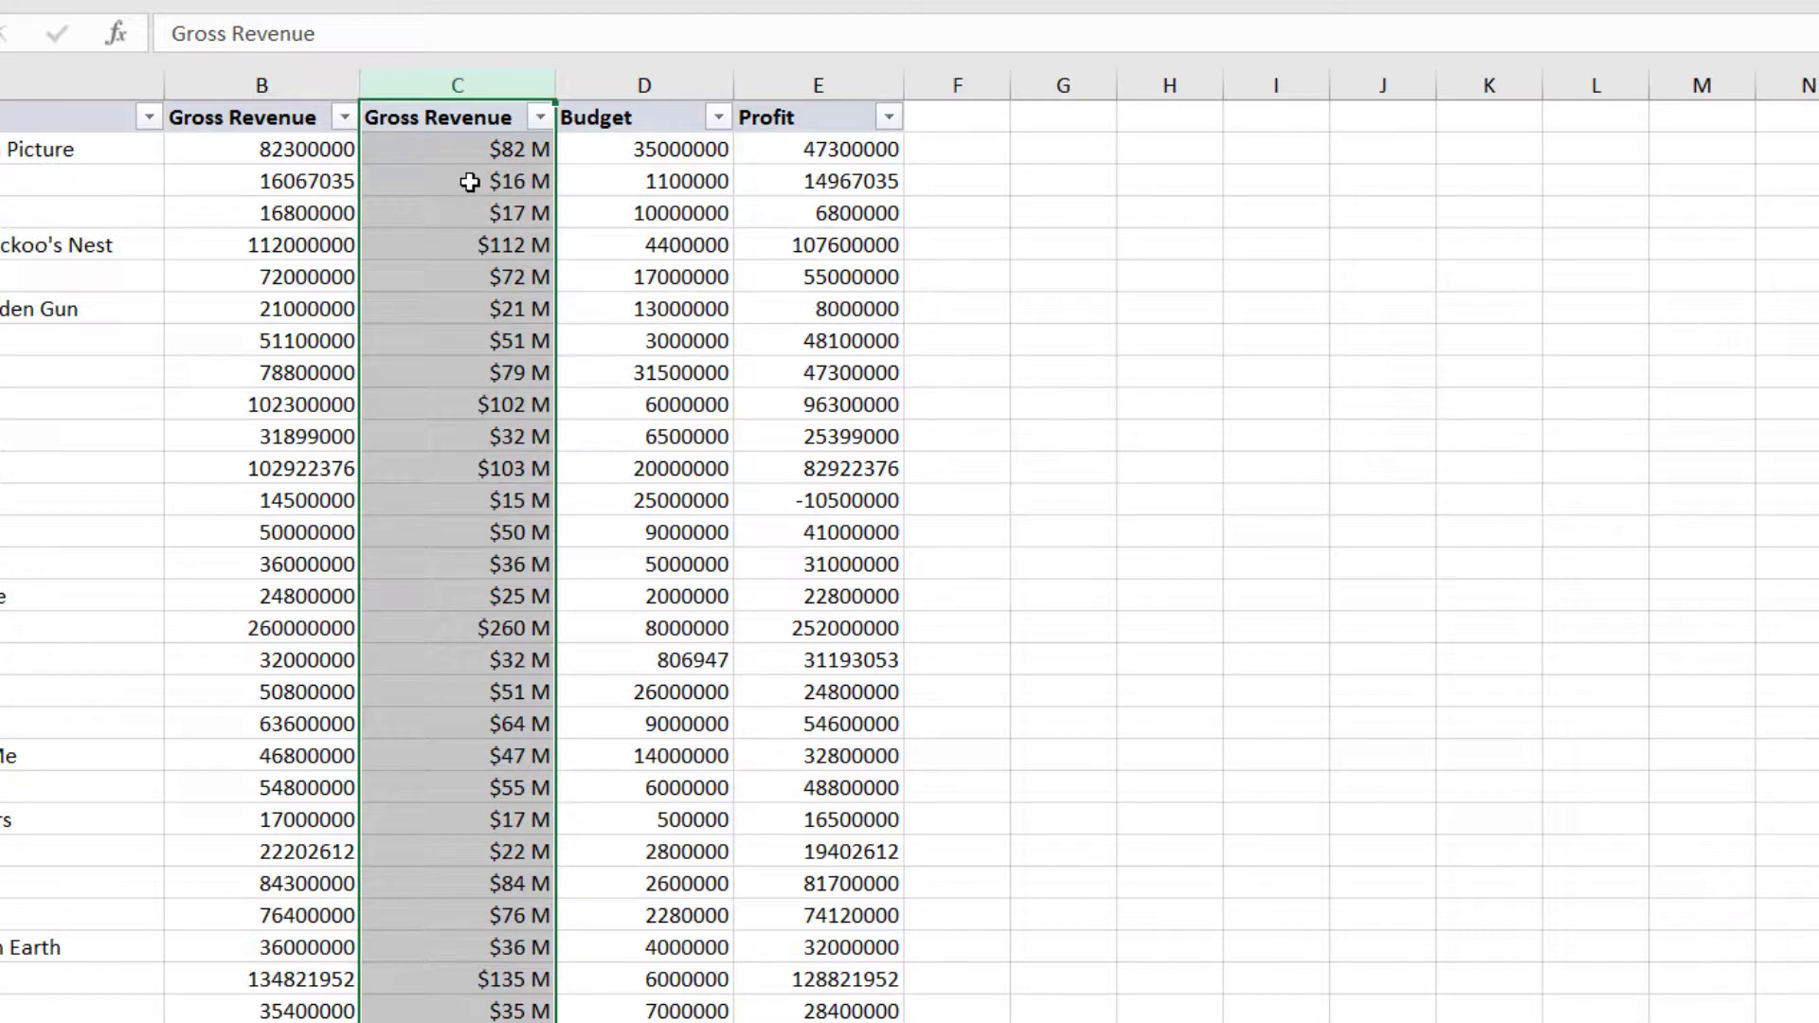
# - Add .00 to make the code $#,##0.00,, "M", showing values like $82.30 M
pyautogui.hotkey('ctrl', '1')
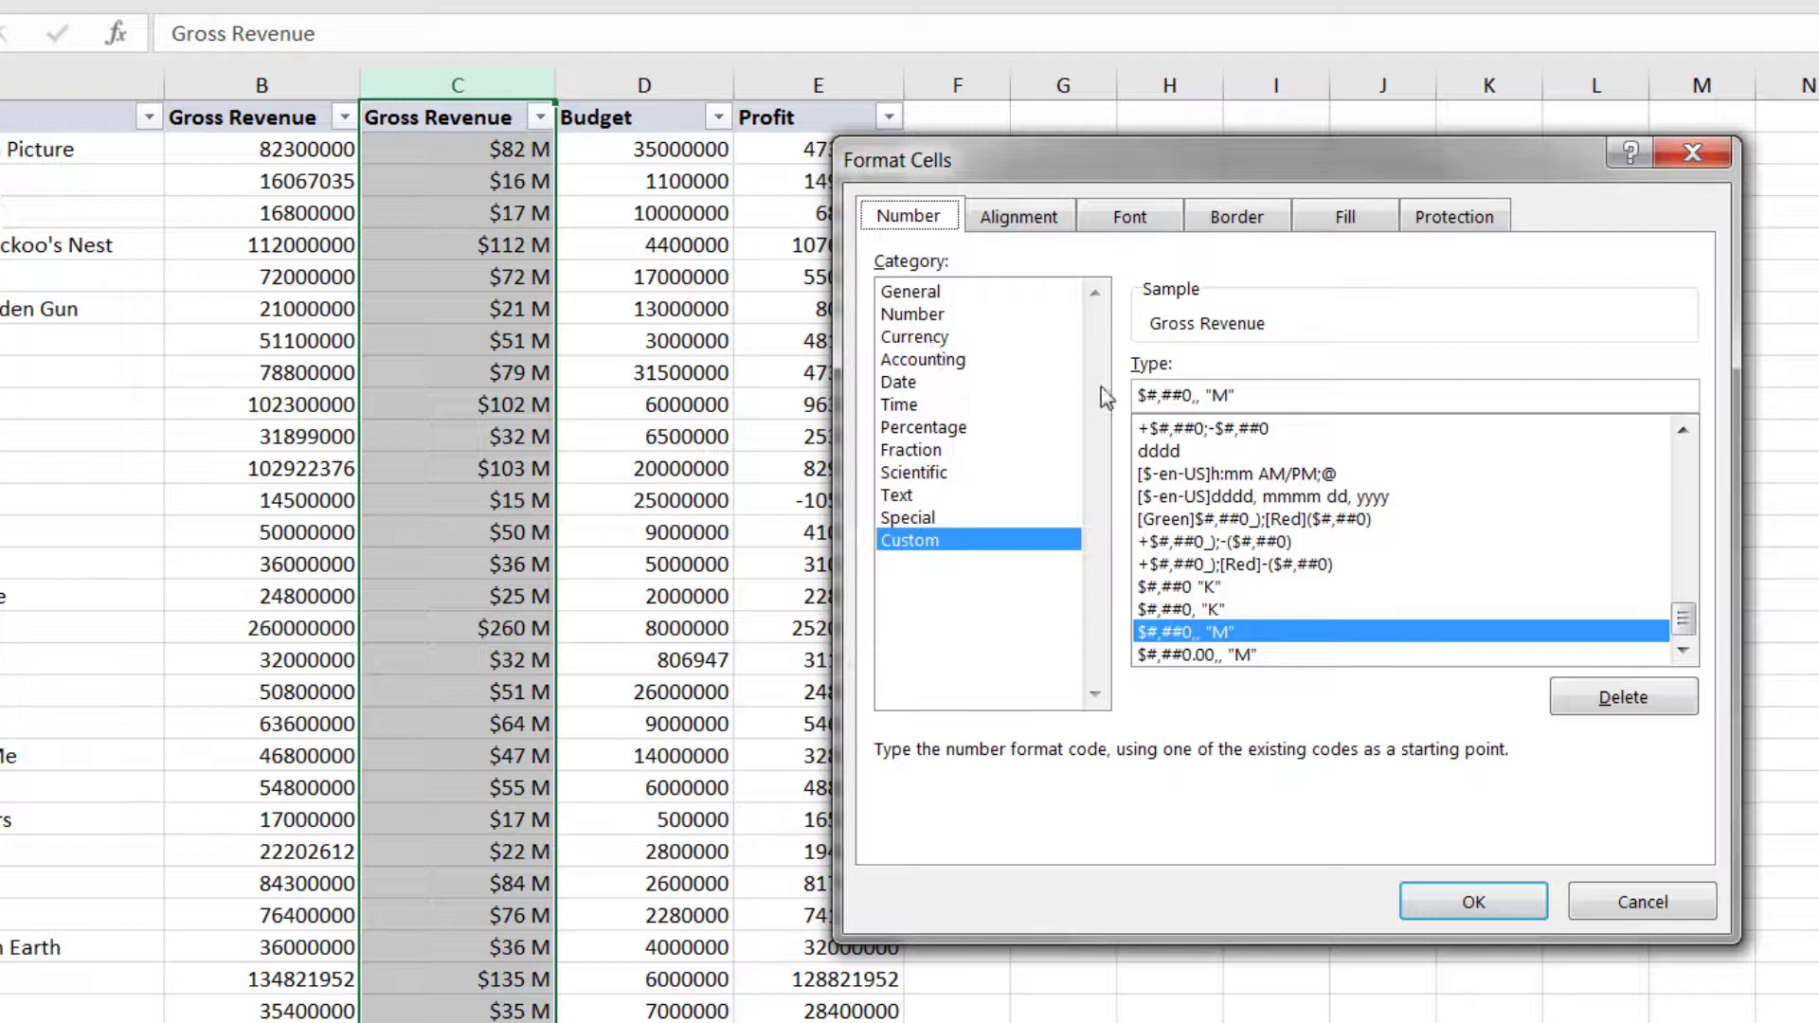
pyautogui.click(1193, 394)
pyautogui.write('.0')
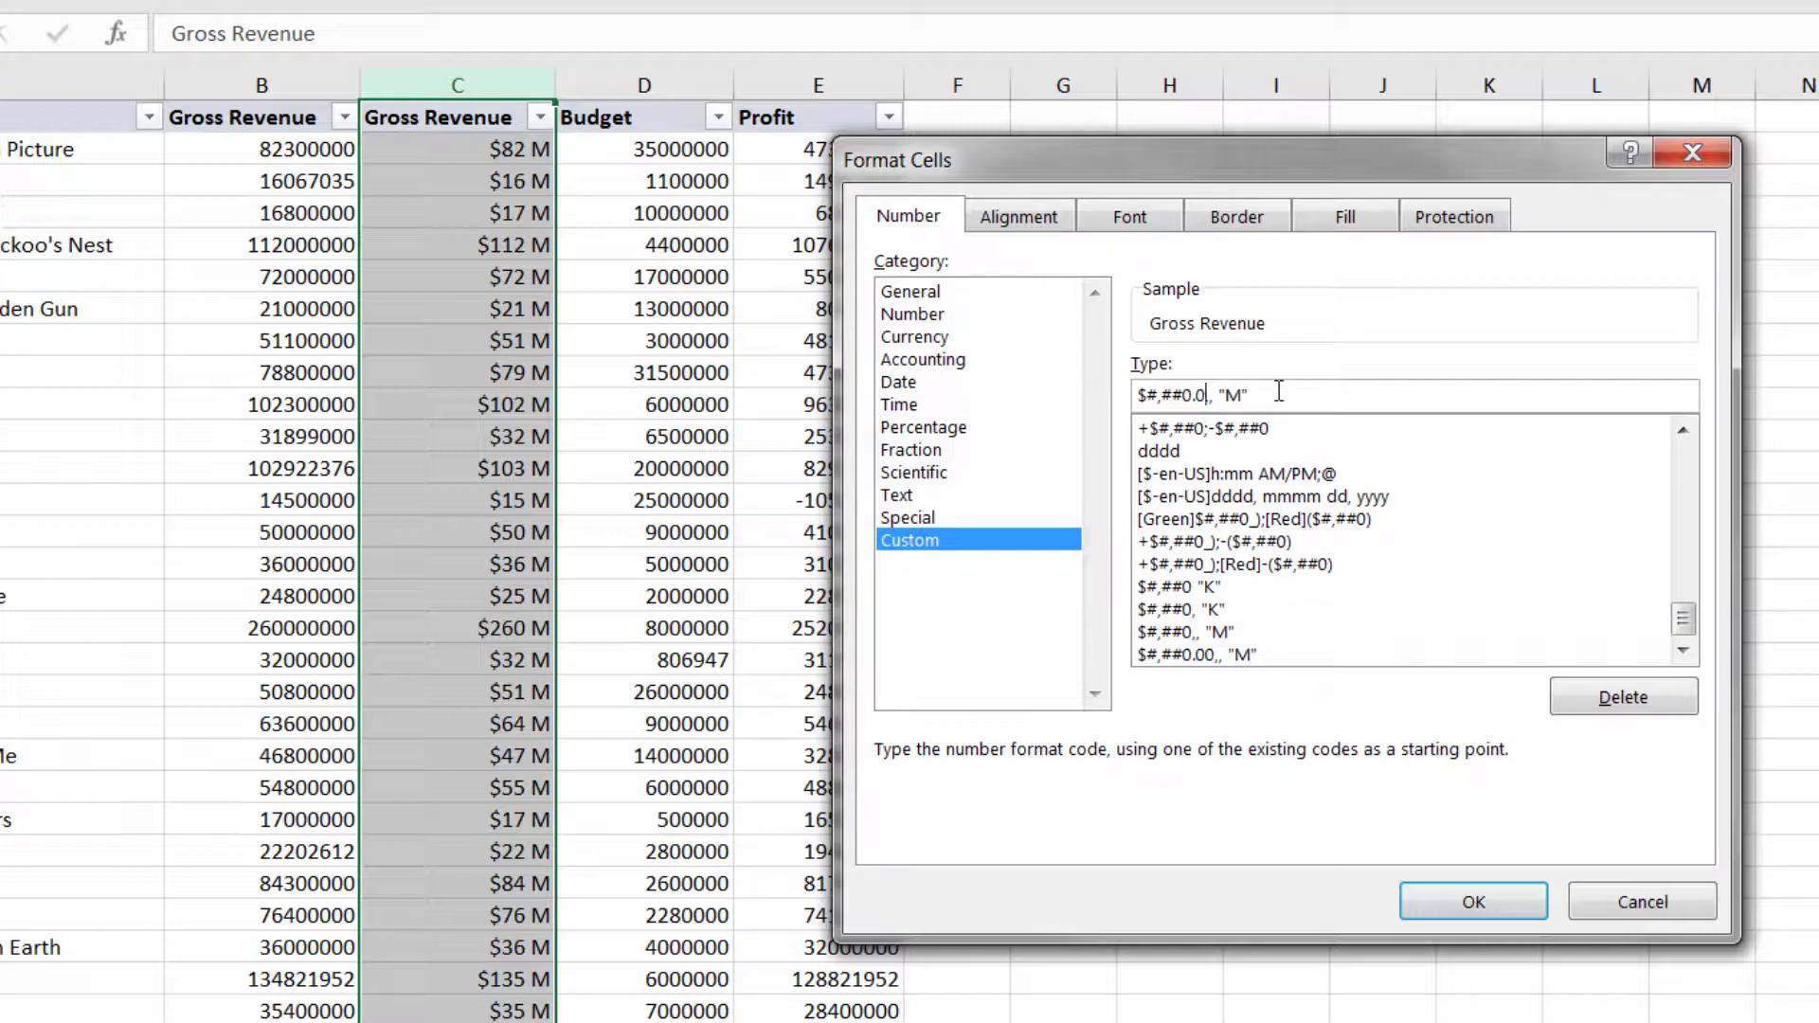
pyautogui.write('0')
pyautogui.click(1468, 900)
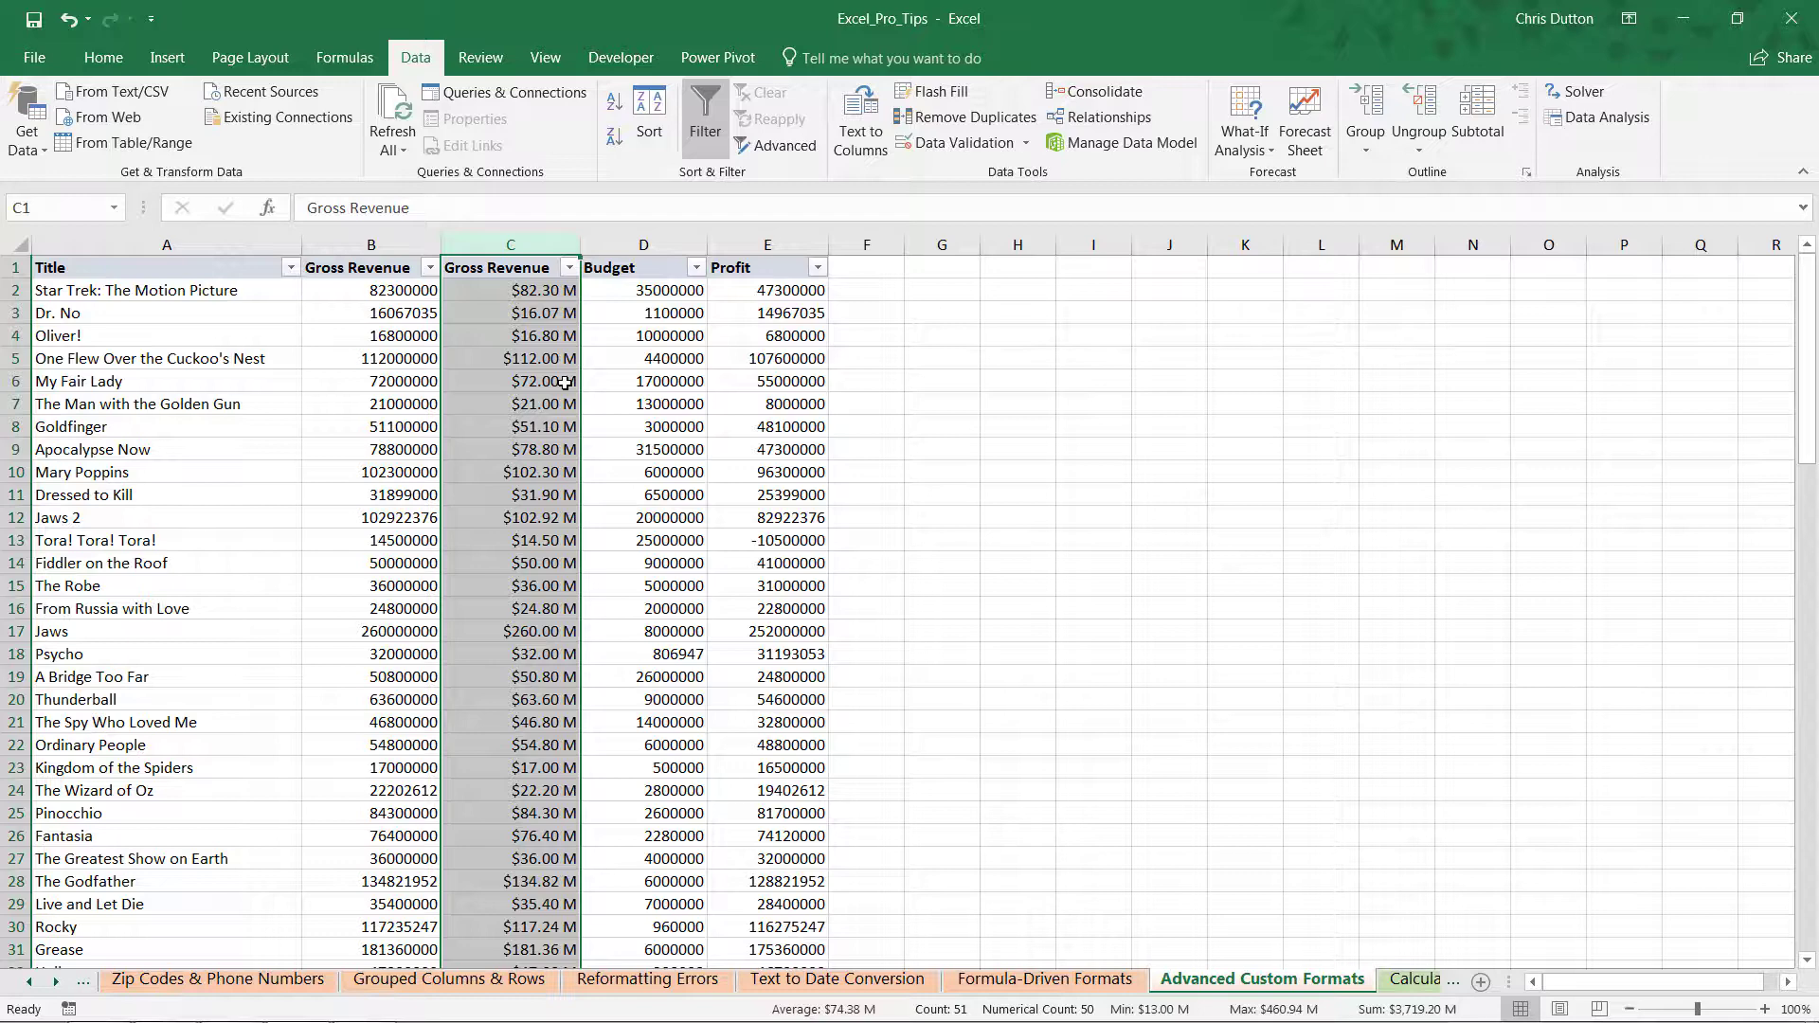
# - Check C2's value, then Format Painter column C's millions format onto Budget column D
pyautogui.click(511, 291)
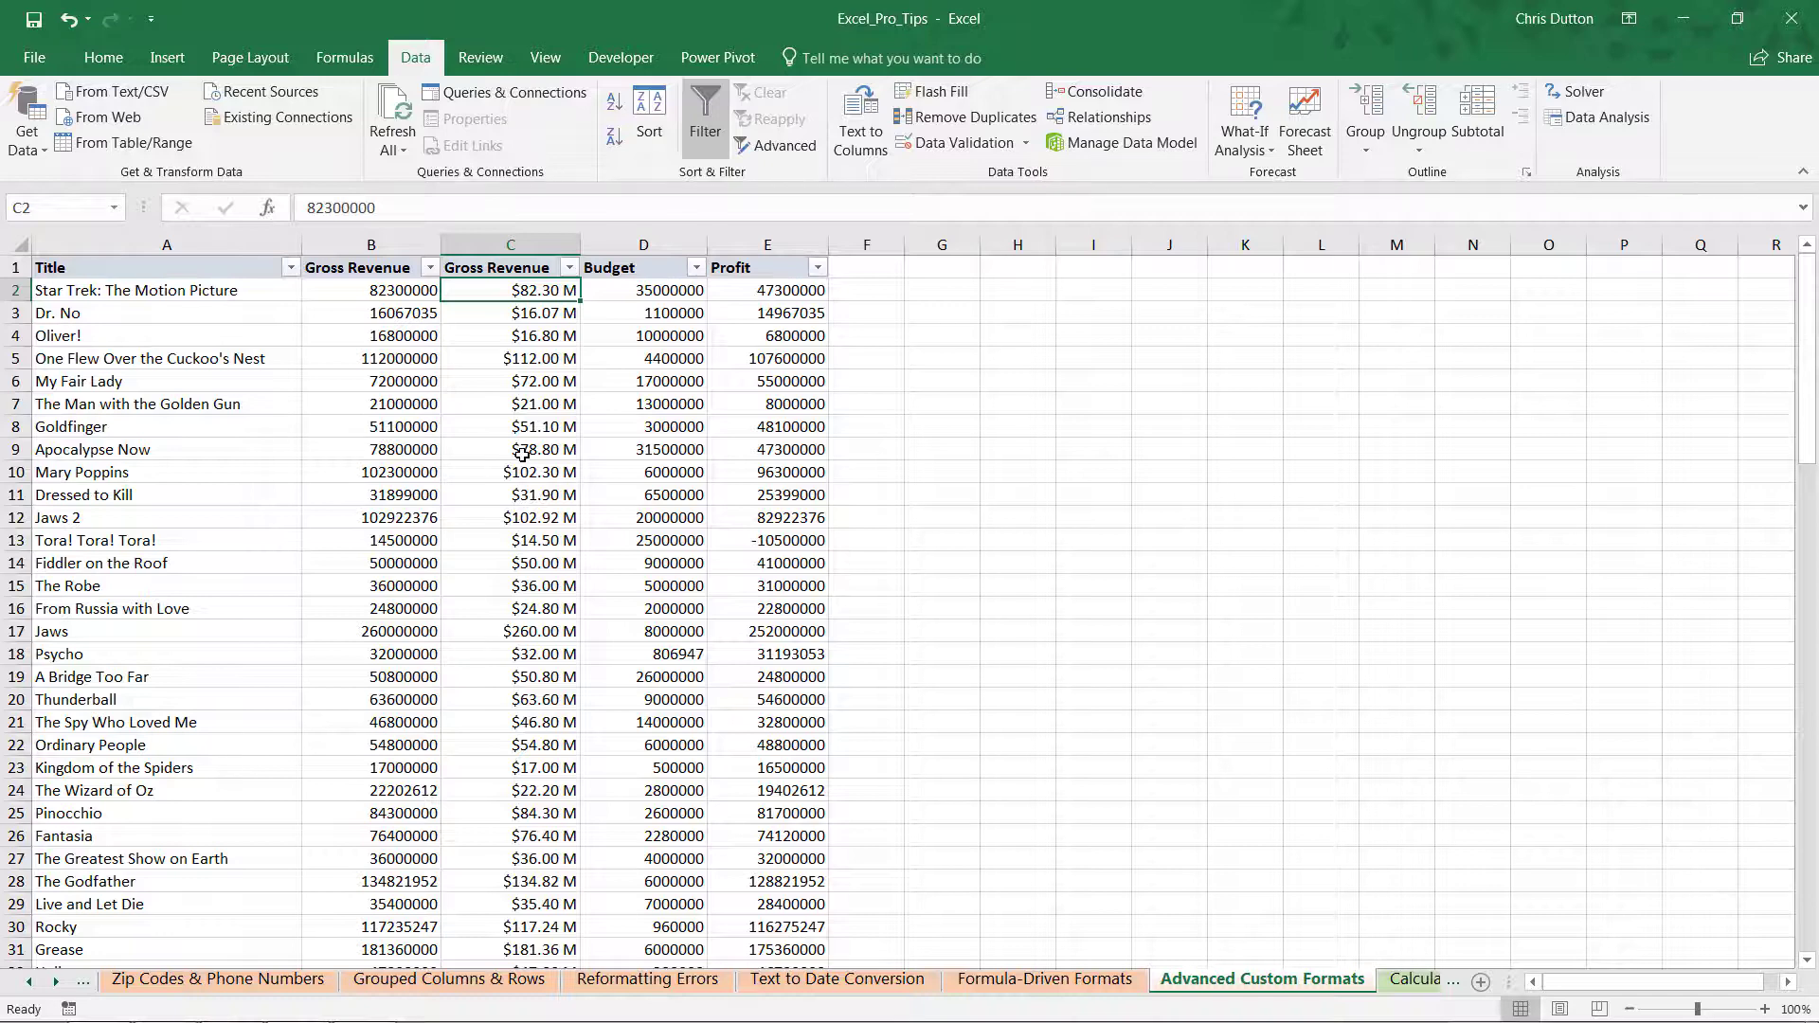
pyautogui.click(501, 244)
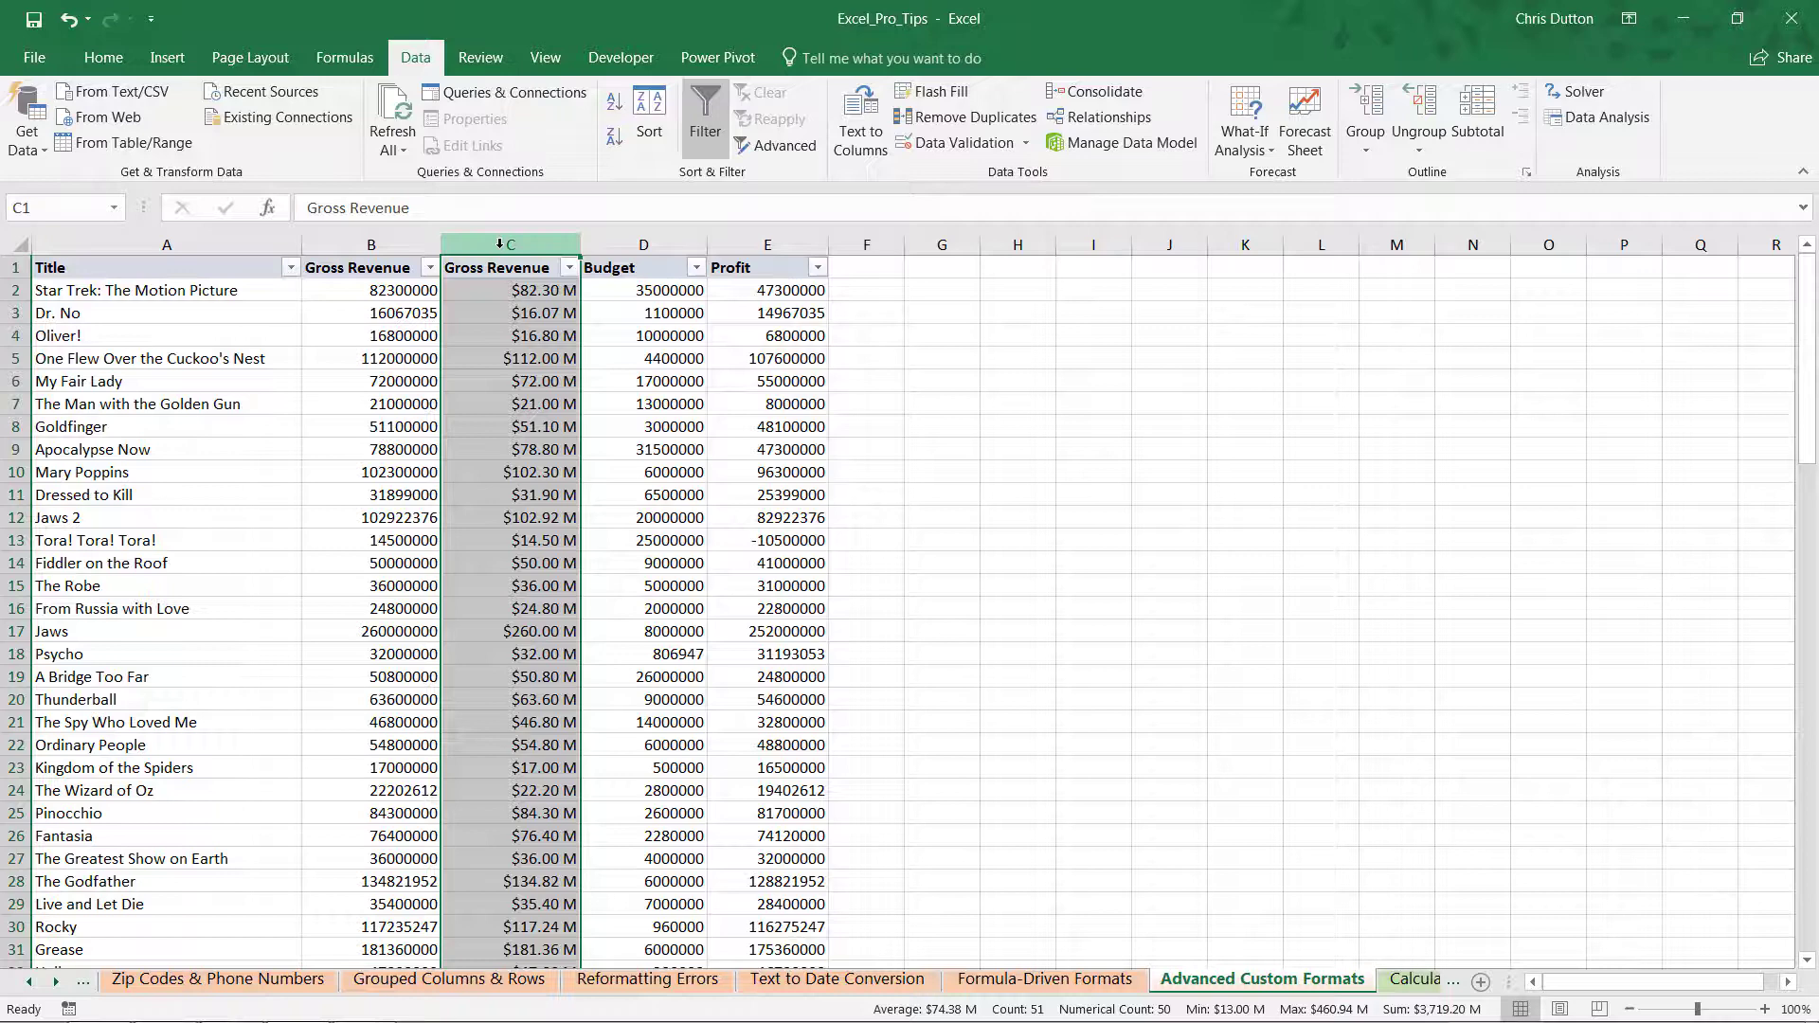
pyautogui.click(109, 59)
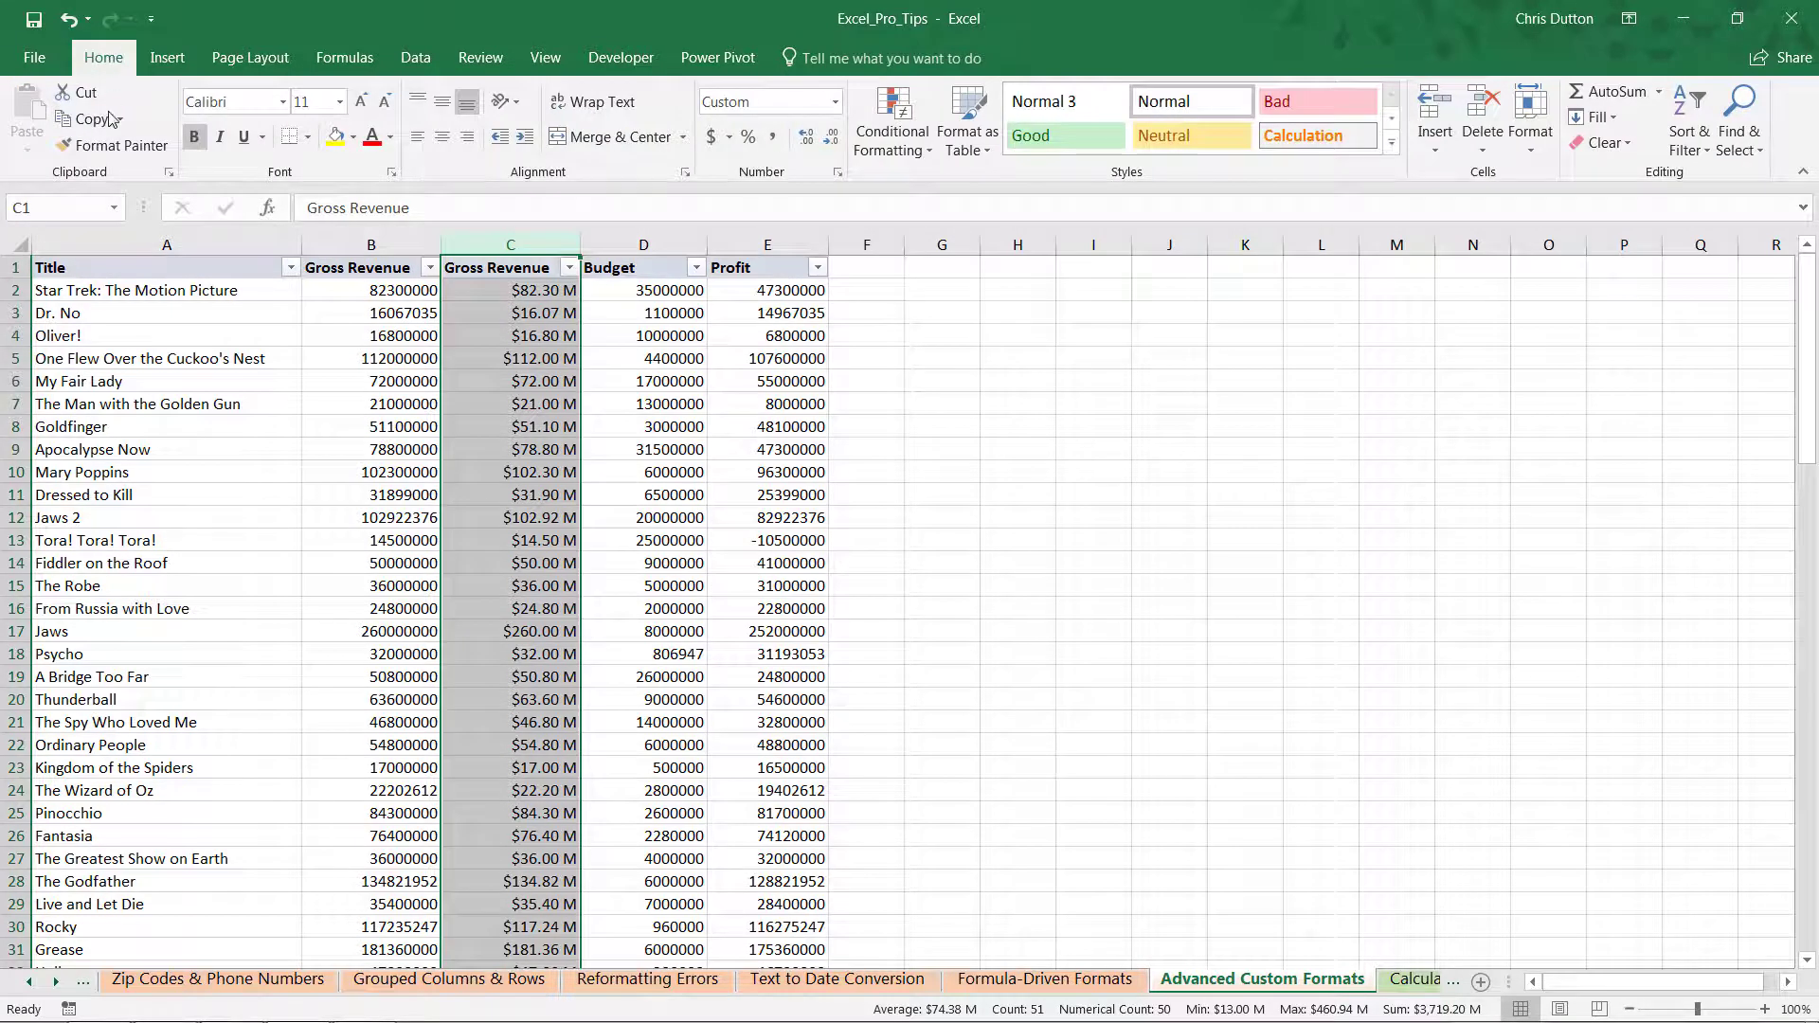
pyautogui.click(121, 145)
pyautogui.click(647, 241)
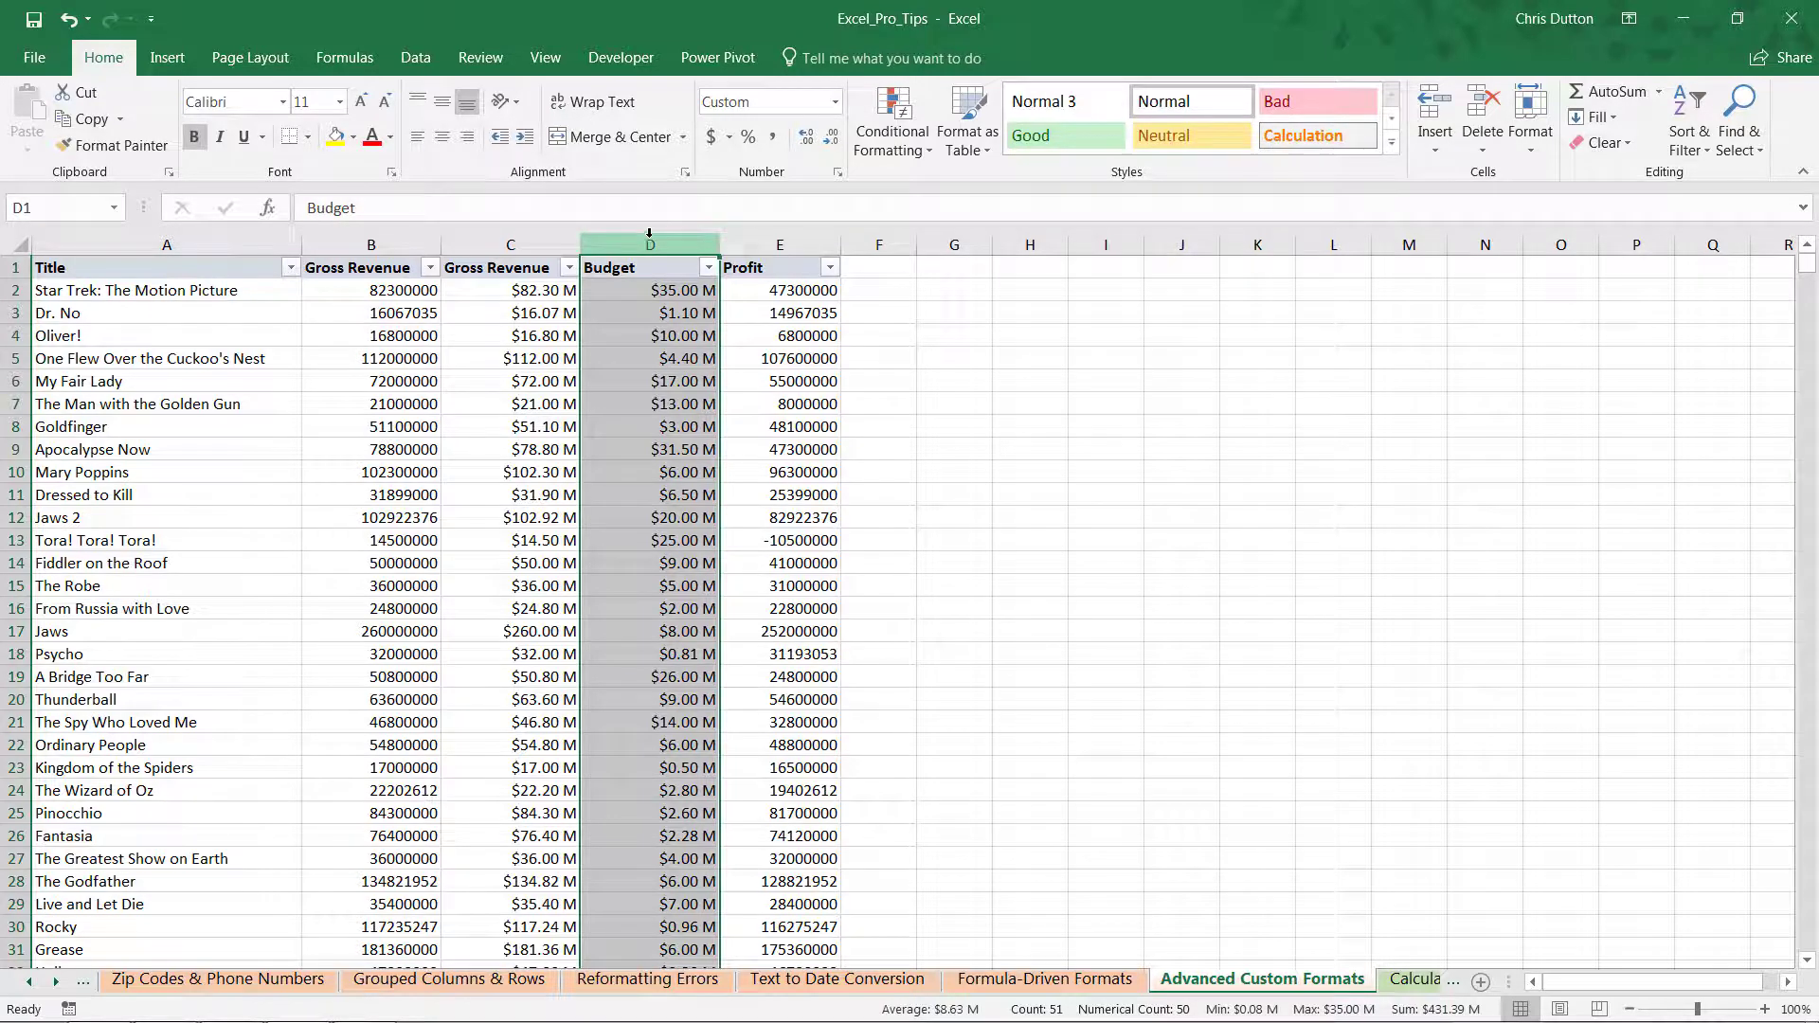
# - Apply the custom $#,##0_);[Red]($#,##0) format to Profit column E
pyautogui.rightClick(764, 272)
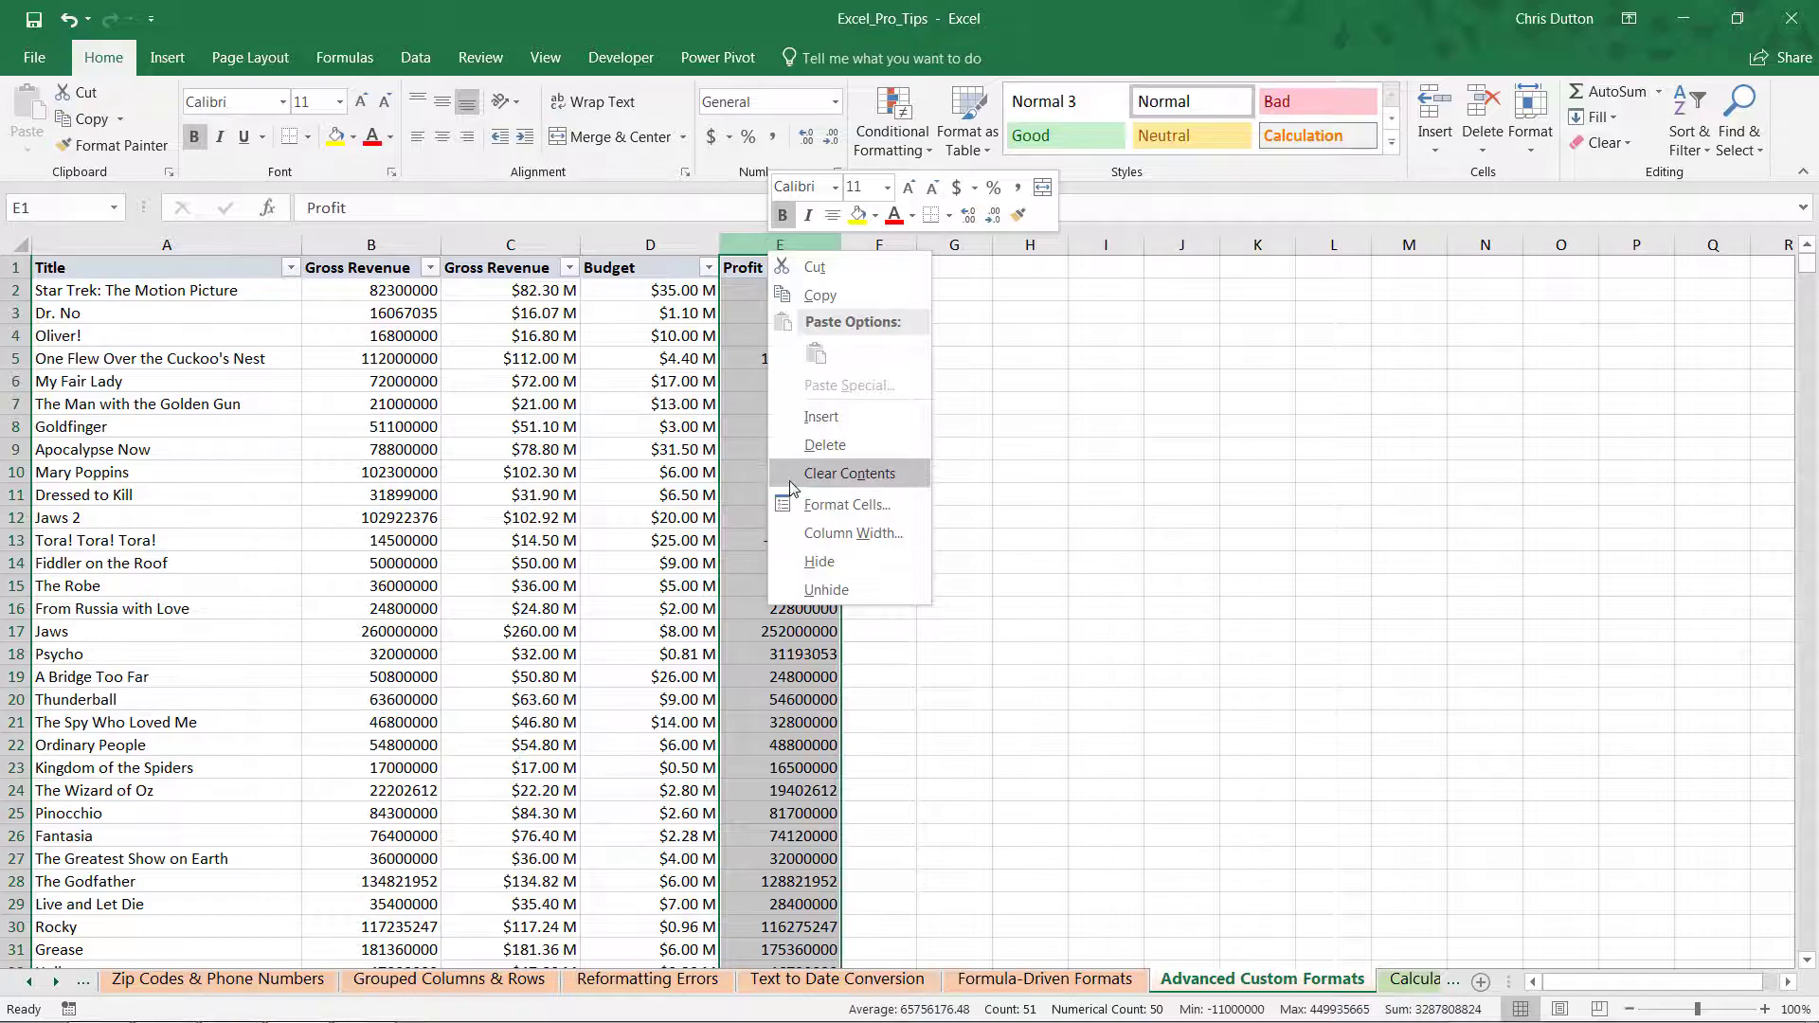
pyautogui.click(824, 502)
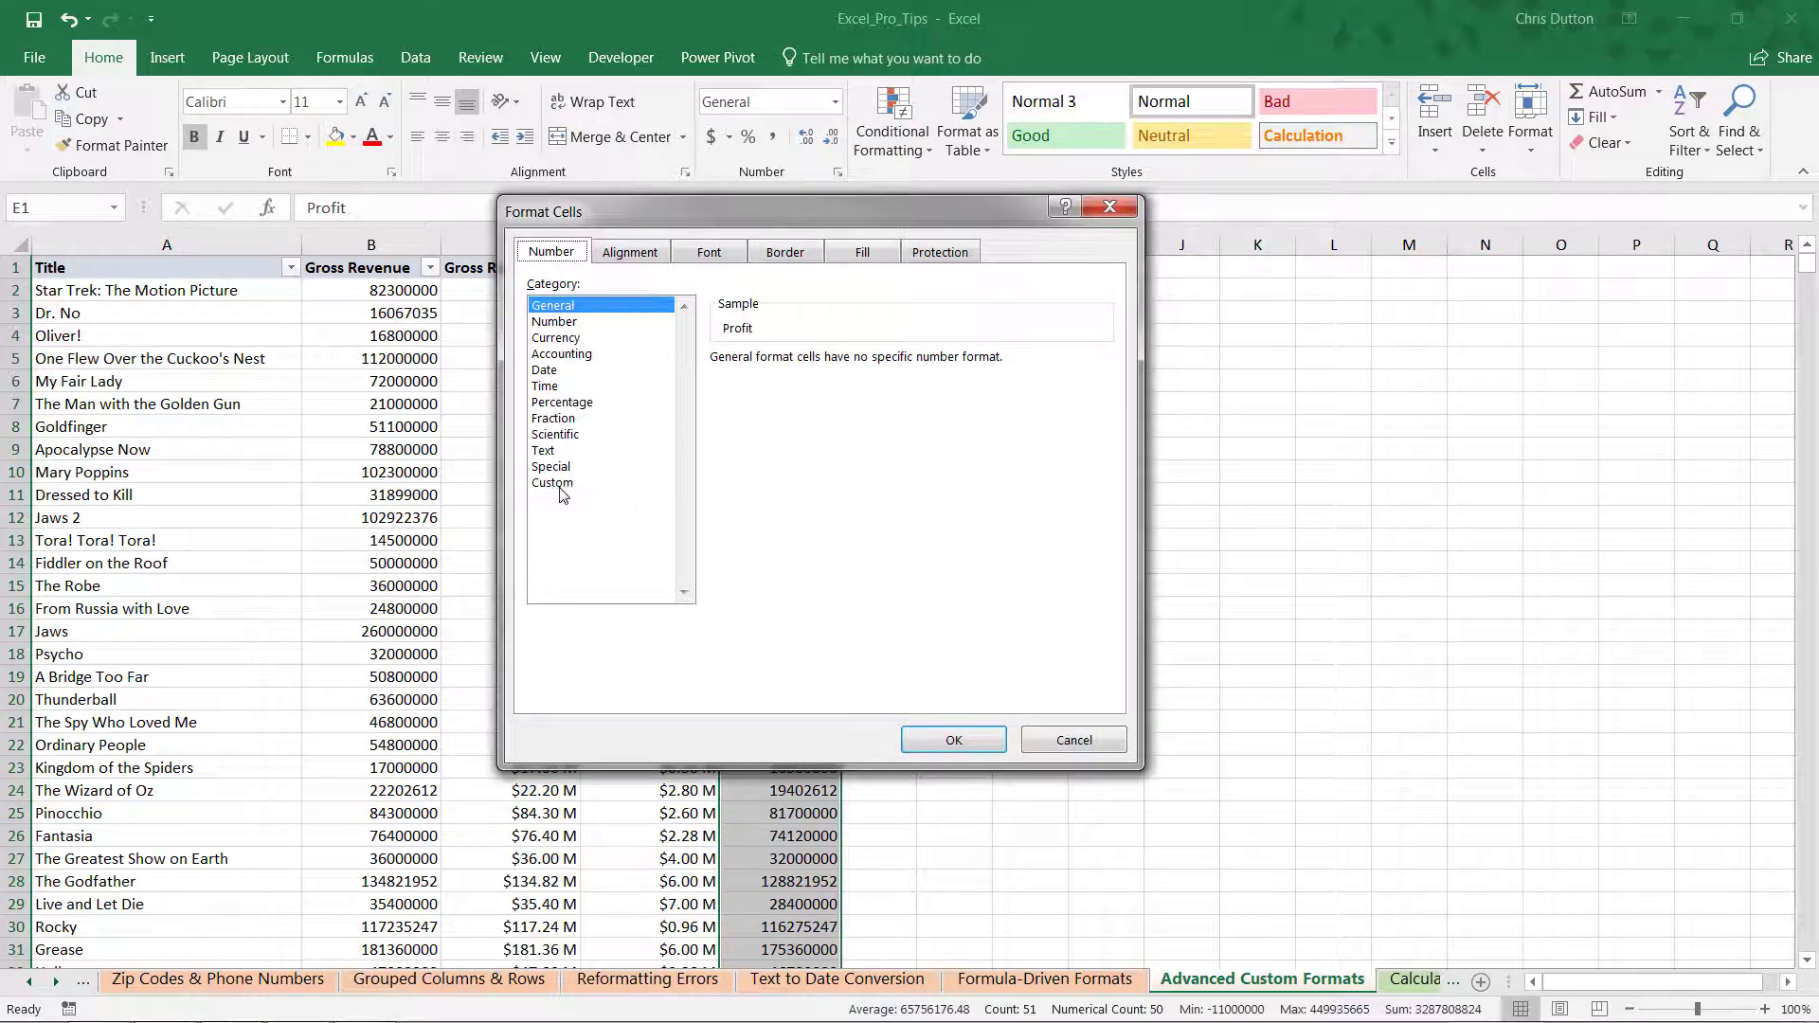
pyautogui.click(561, 483)
pyautogui.moveTo(637, 214); pyautogui.dragTo(999, 296)
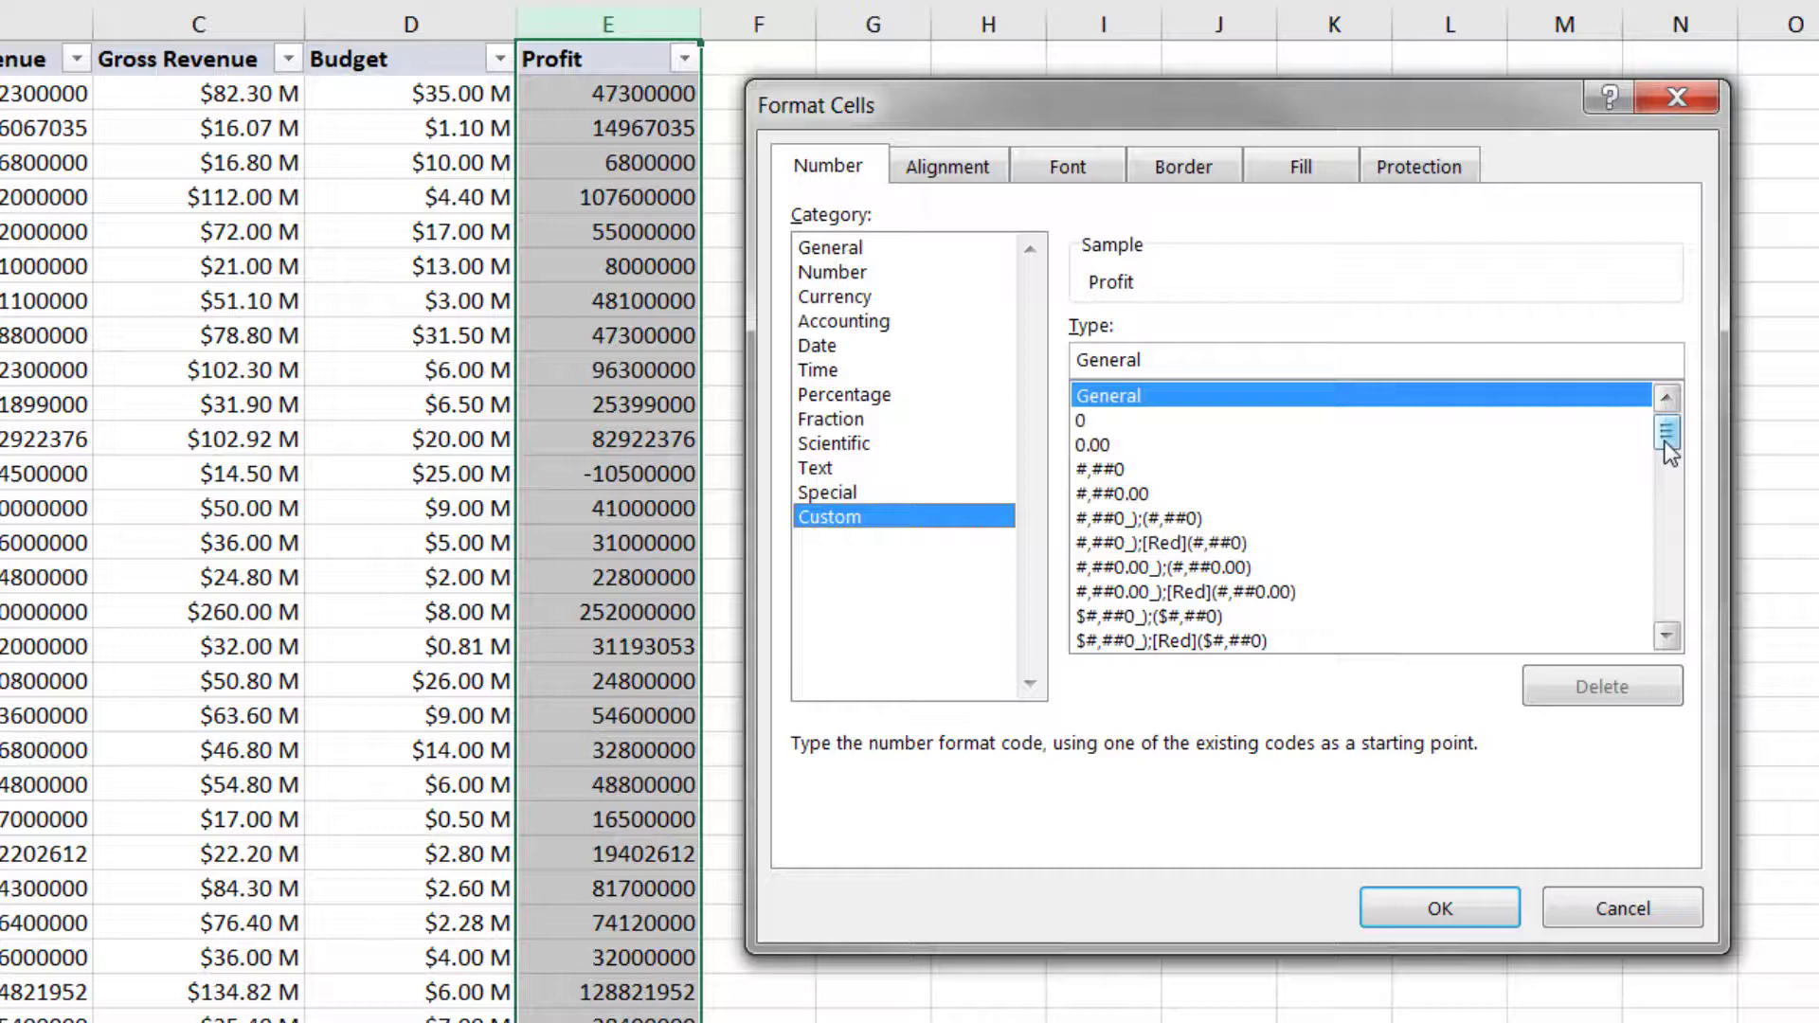
pyautogui.moveTo(1669, 454); pyautogui.dragTo(1669, 465)
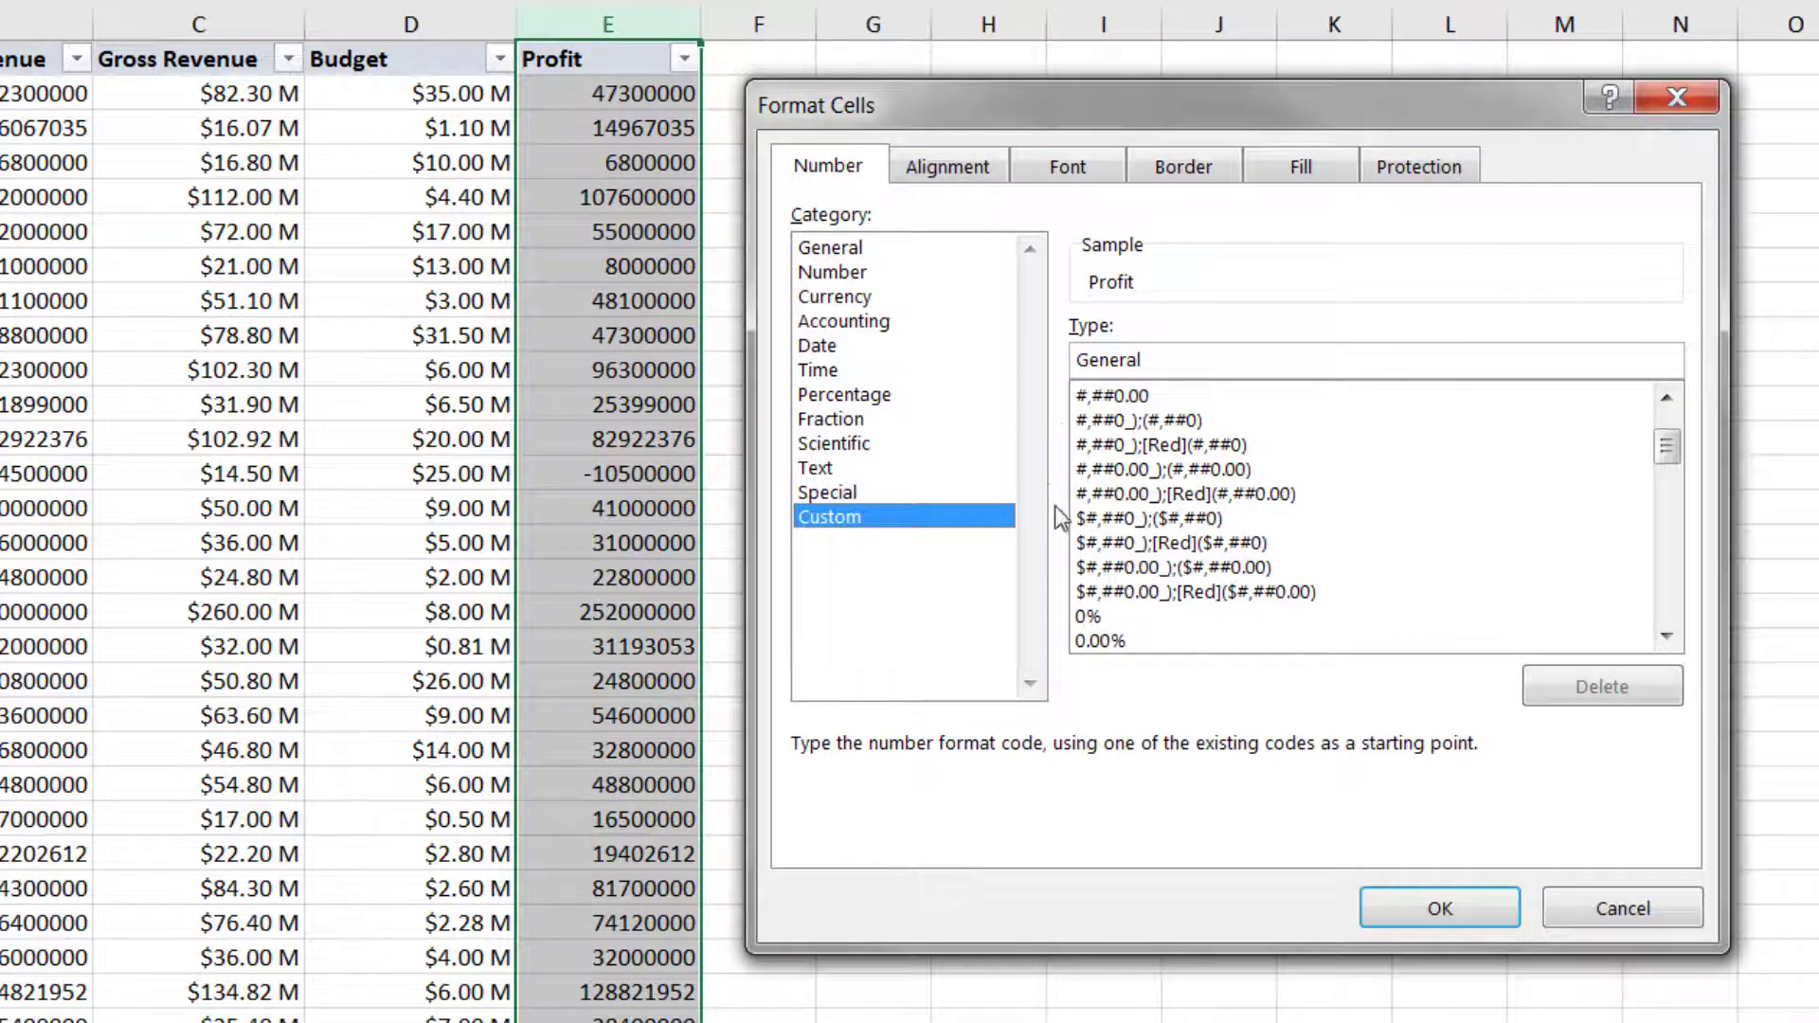
pyautogui.click(1184, 546)
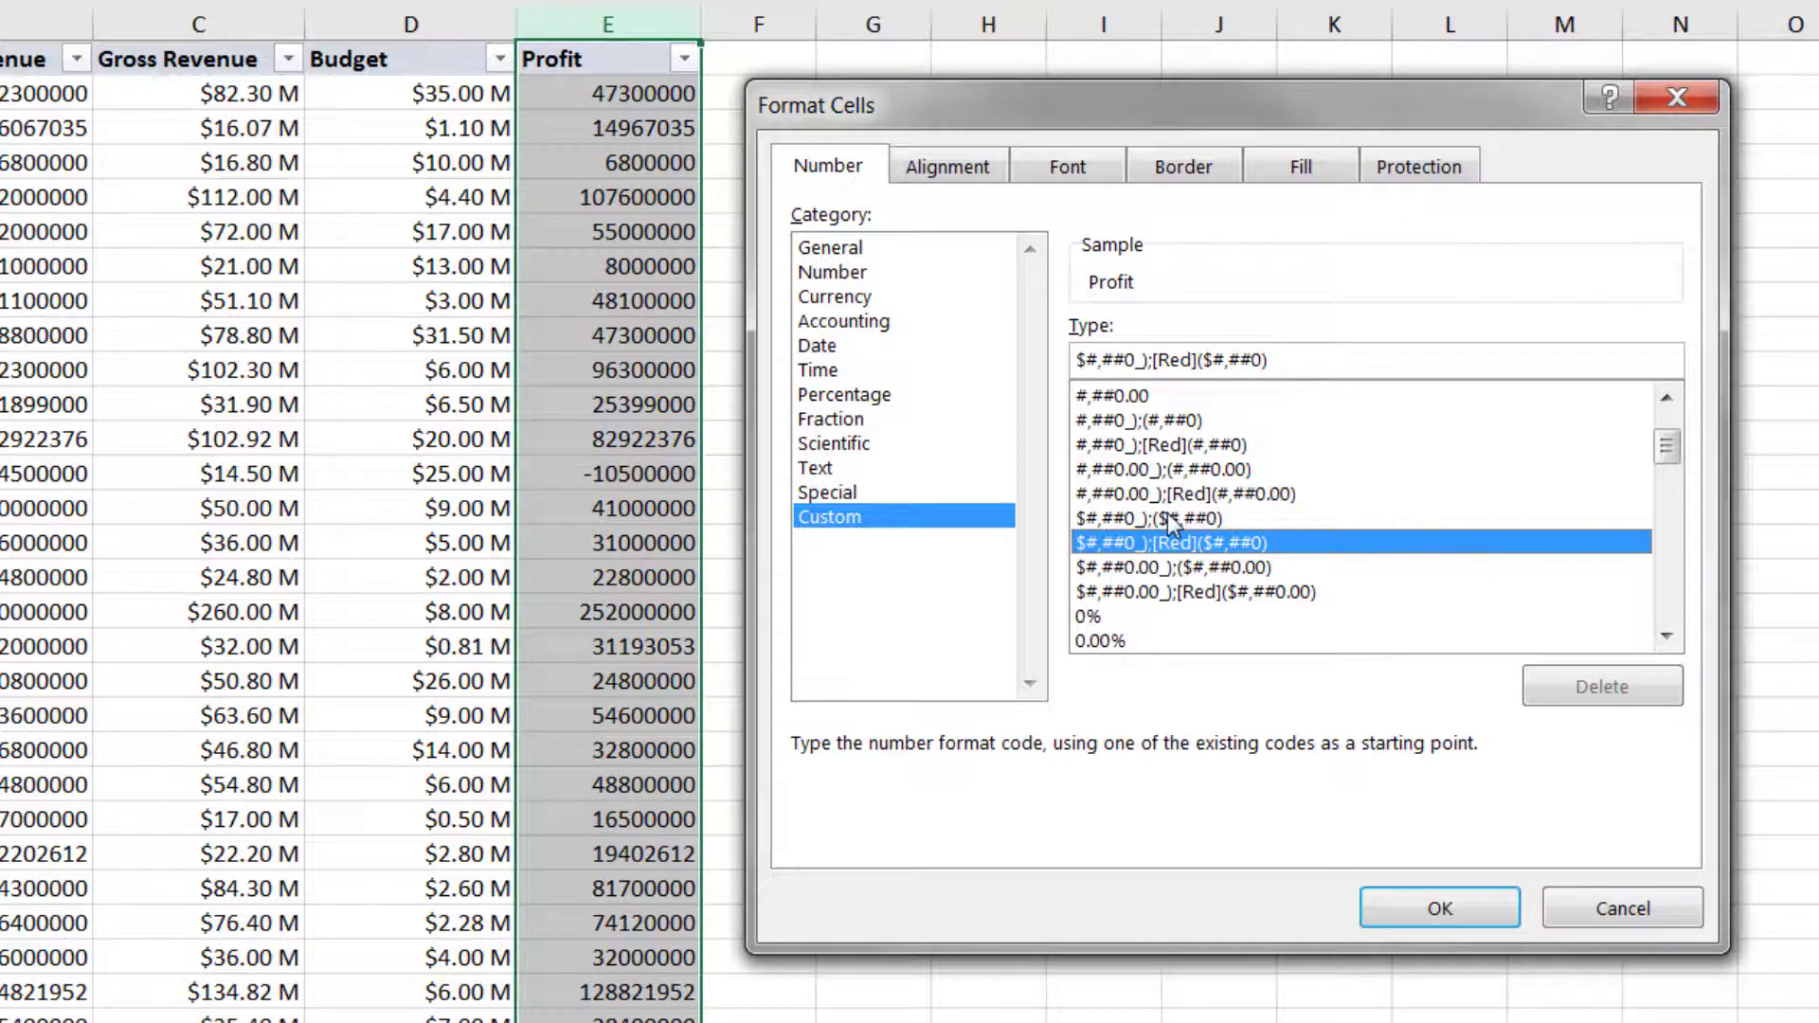
pyautogui.click(1417, 912)
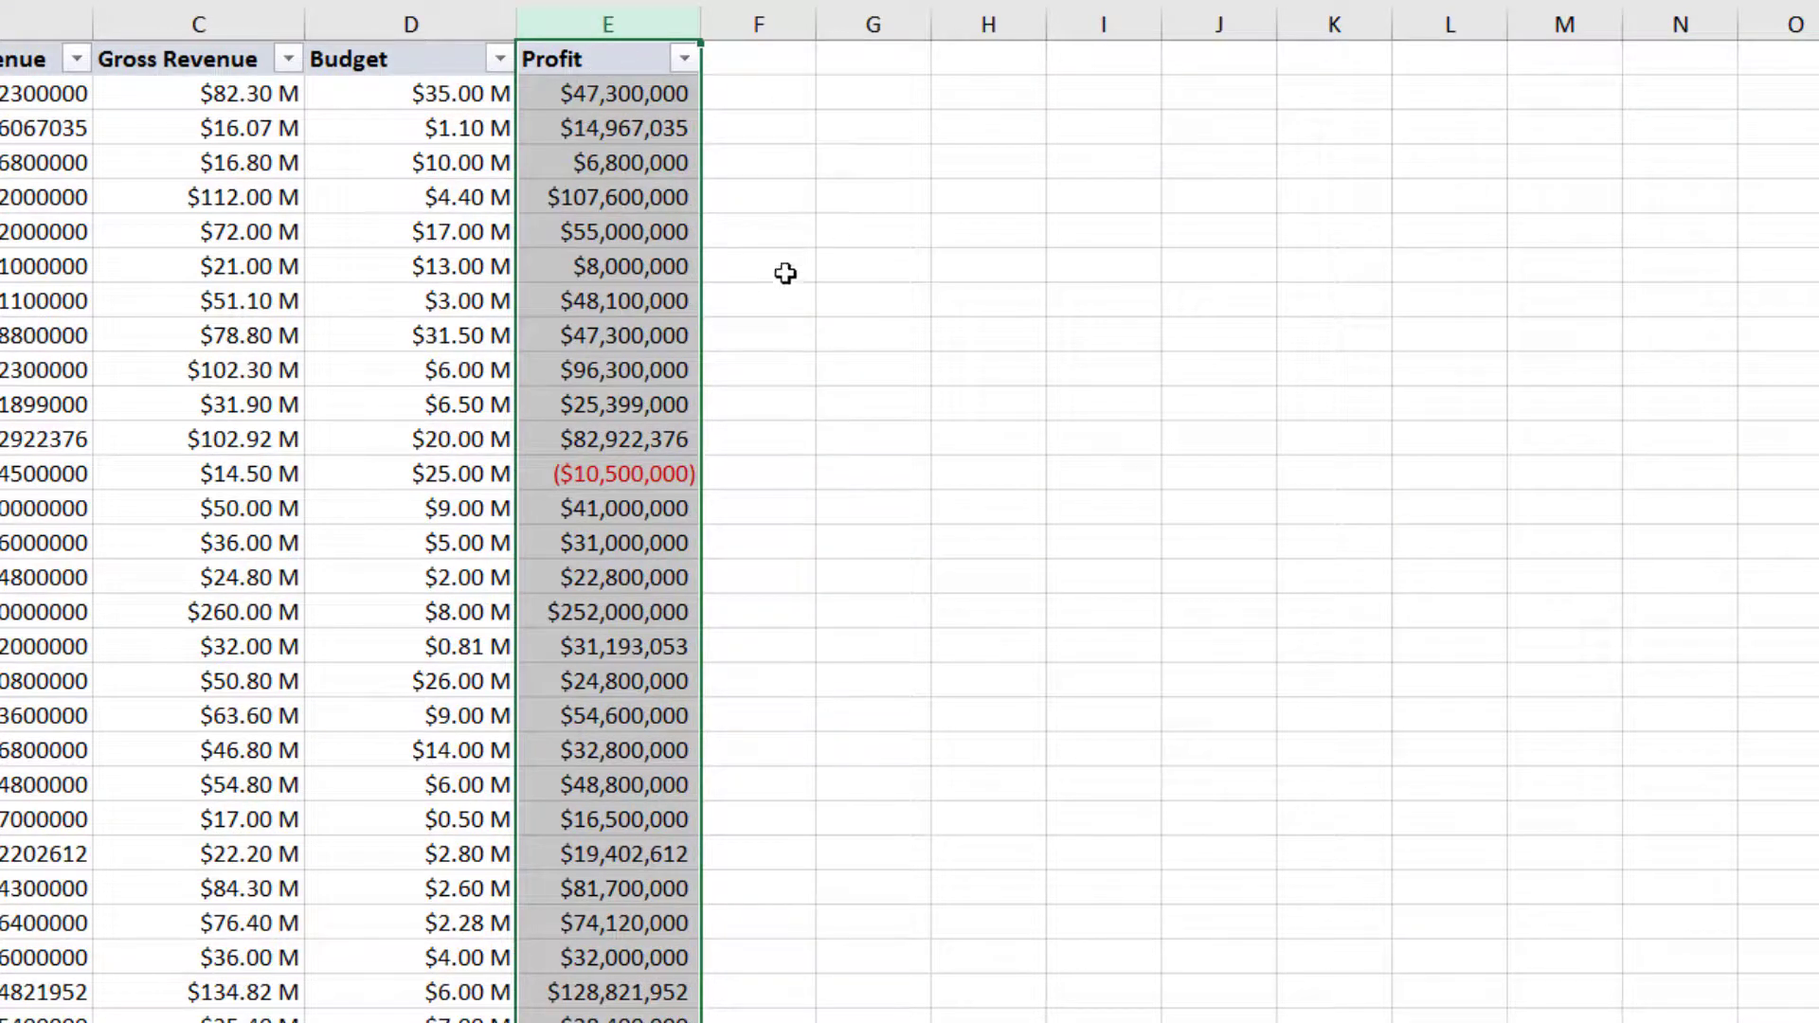
pyautogui.click(604, 228)
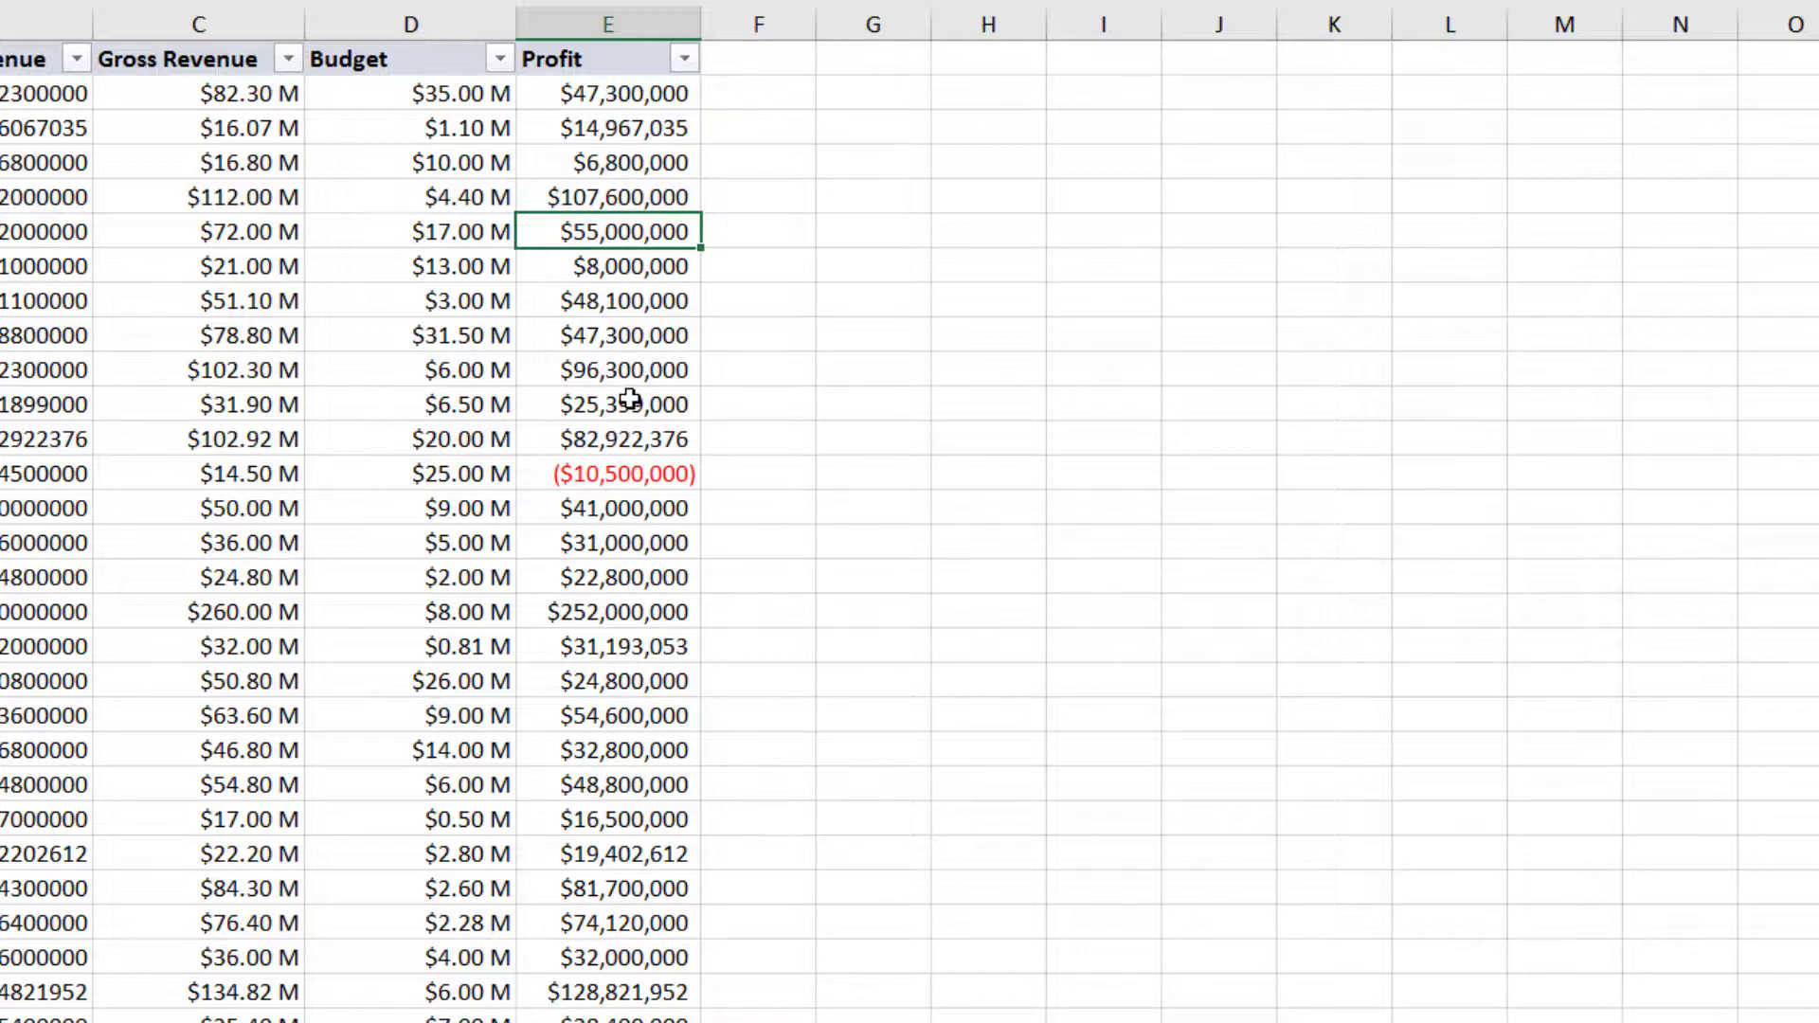
pyautogui.scroll(-4, 630, 399)
pyautogui.scroll(-4, 630, 398)
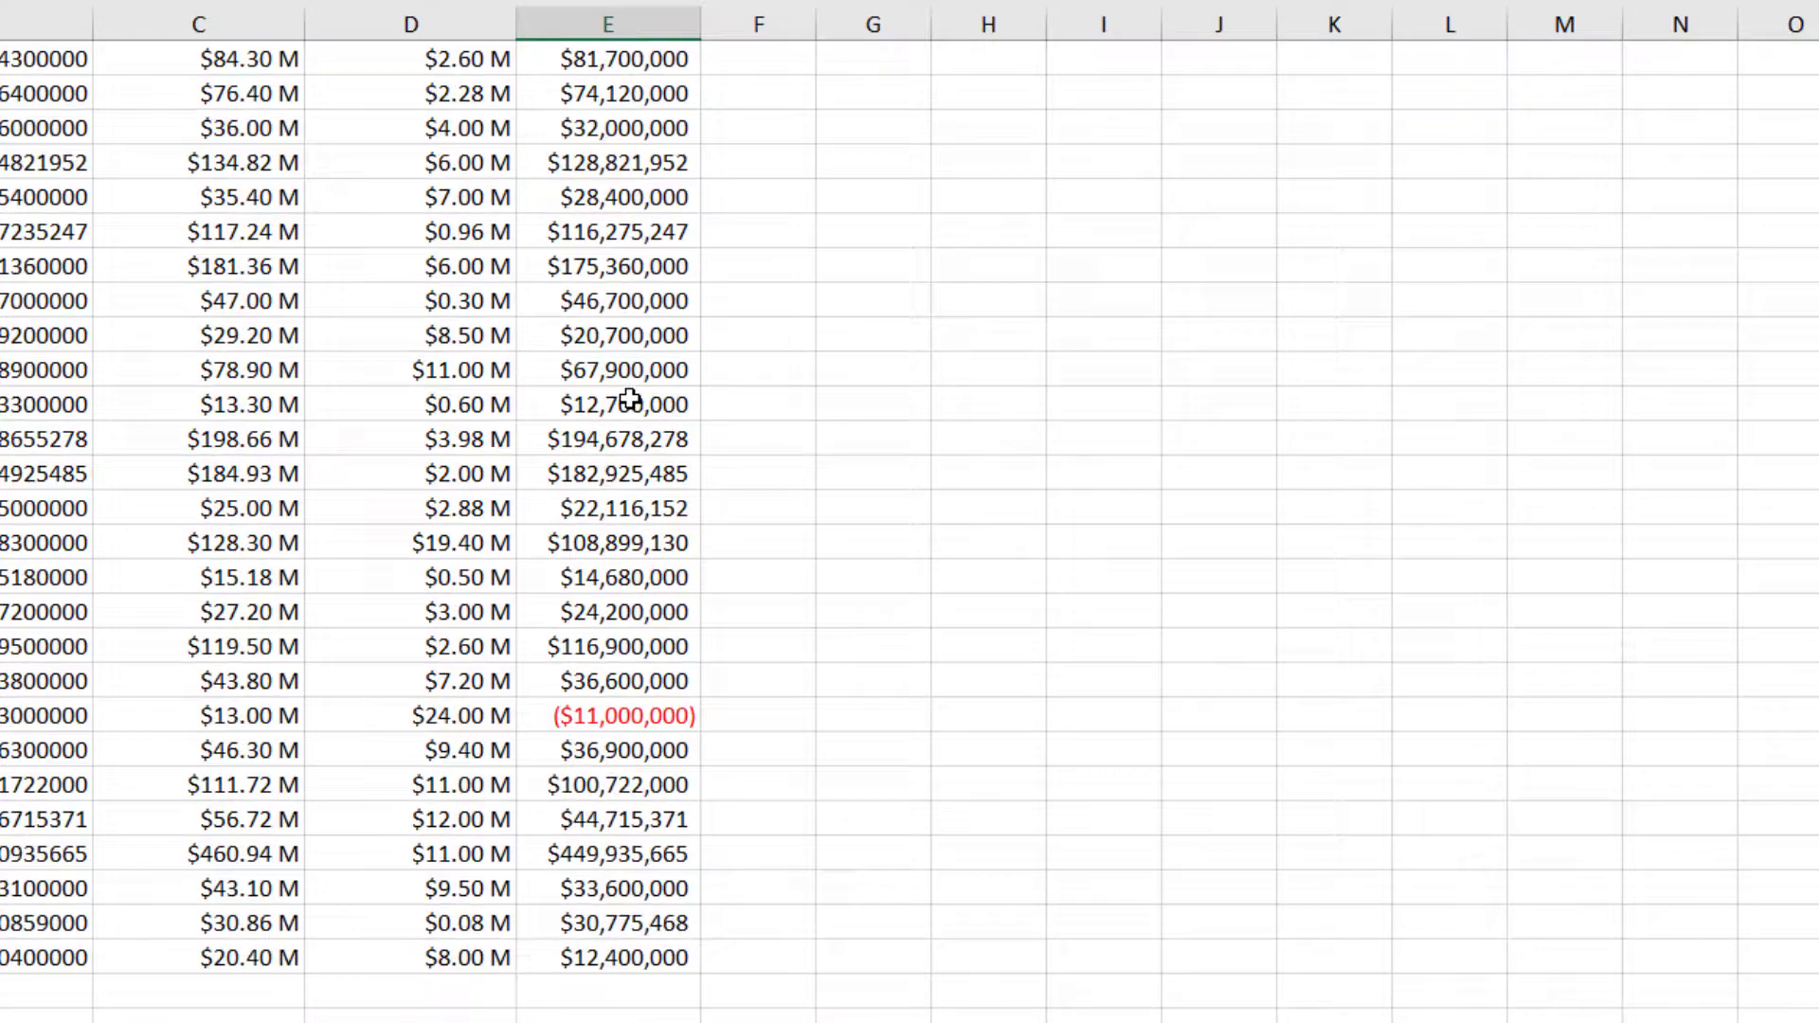
pyautogui.scroll(5, 607, 733)
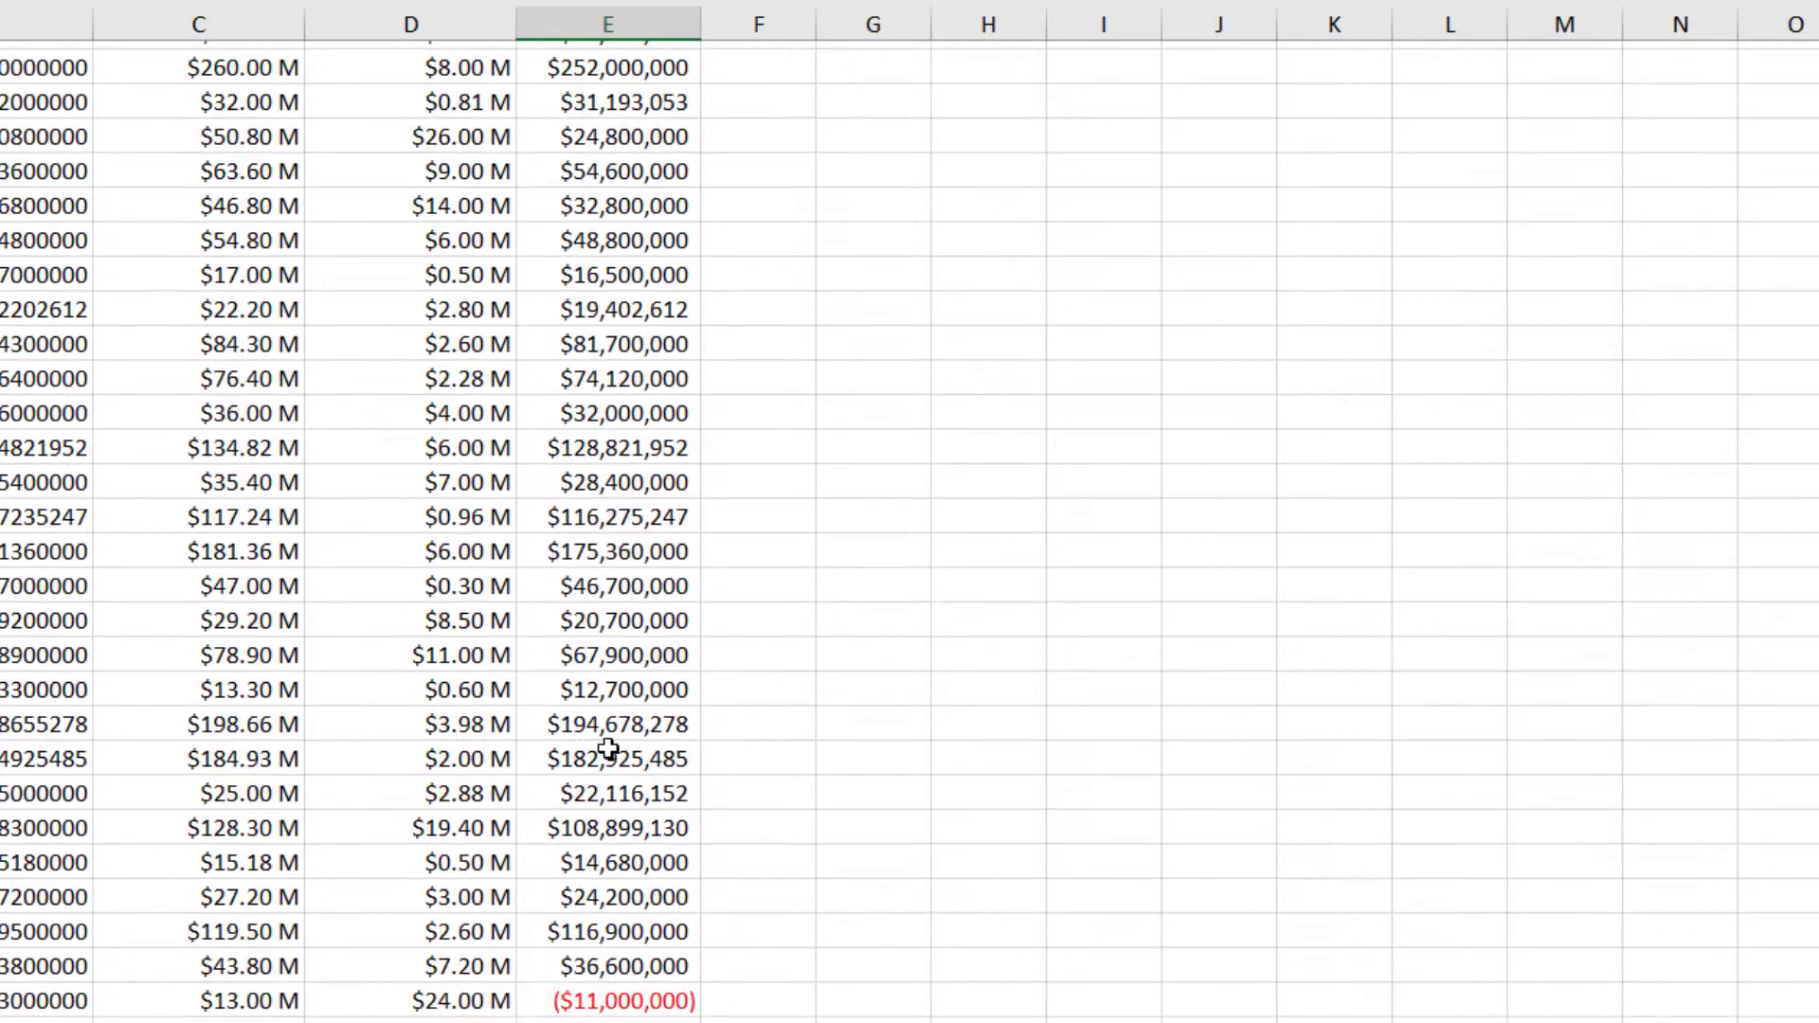
pyautogui.scroll(3, 663, 294)
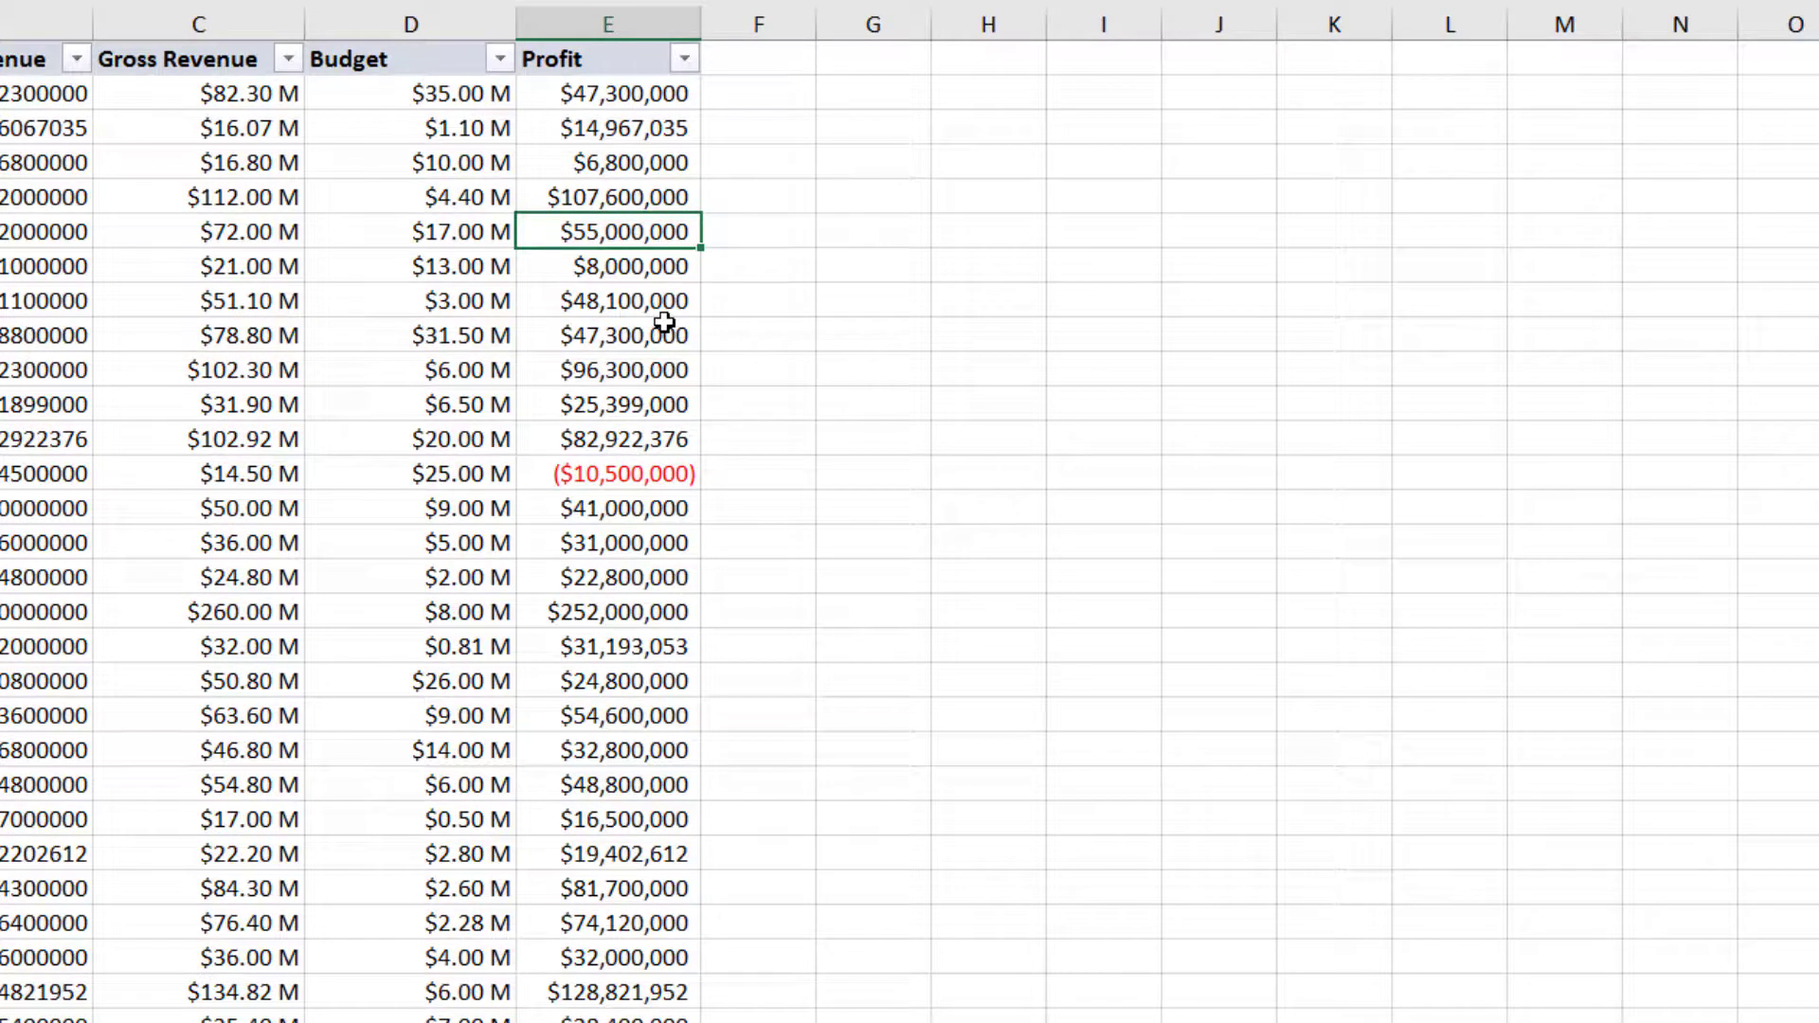
pyautogui.click(607, 22)
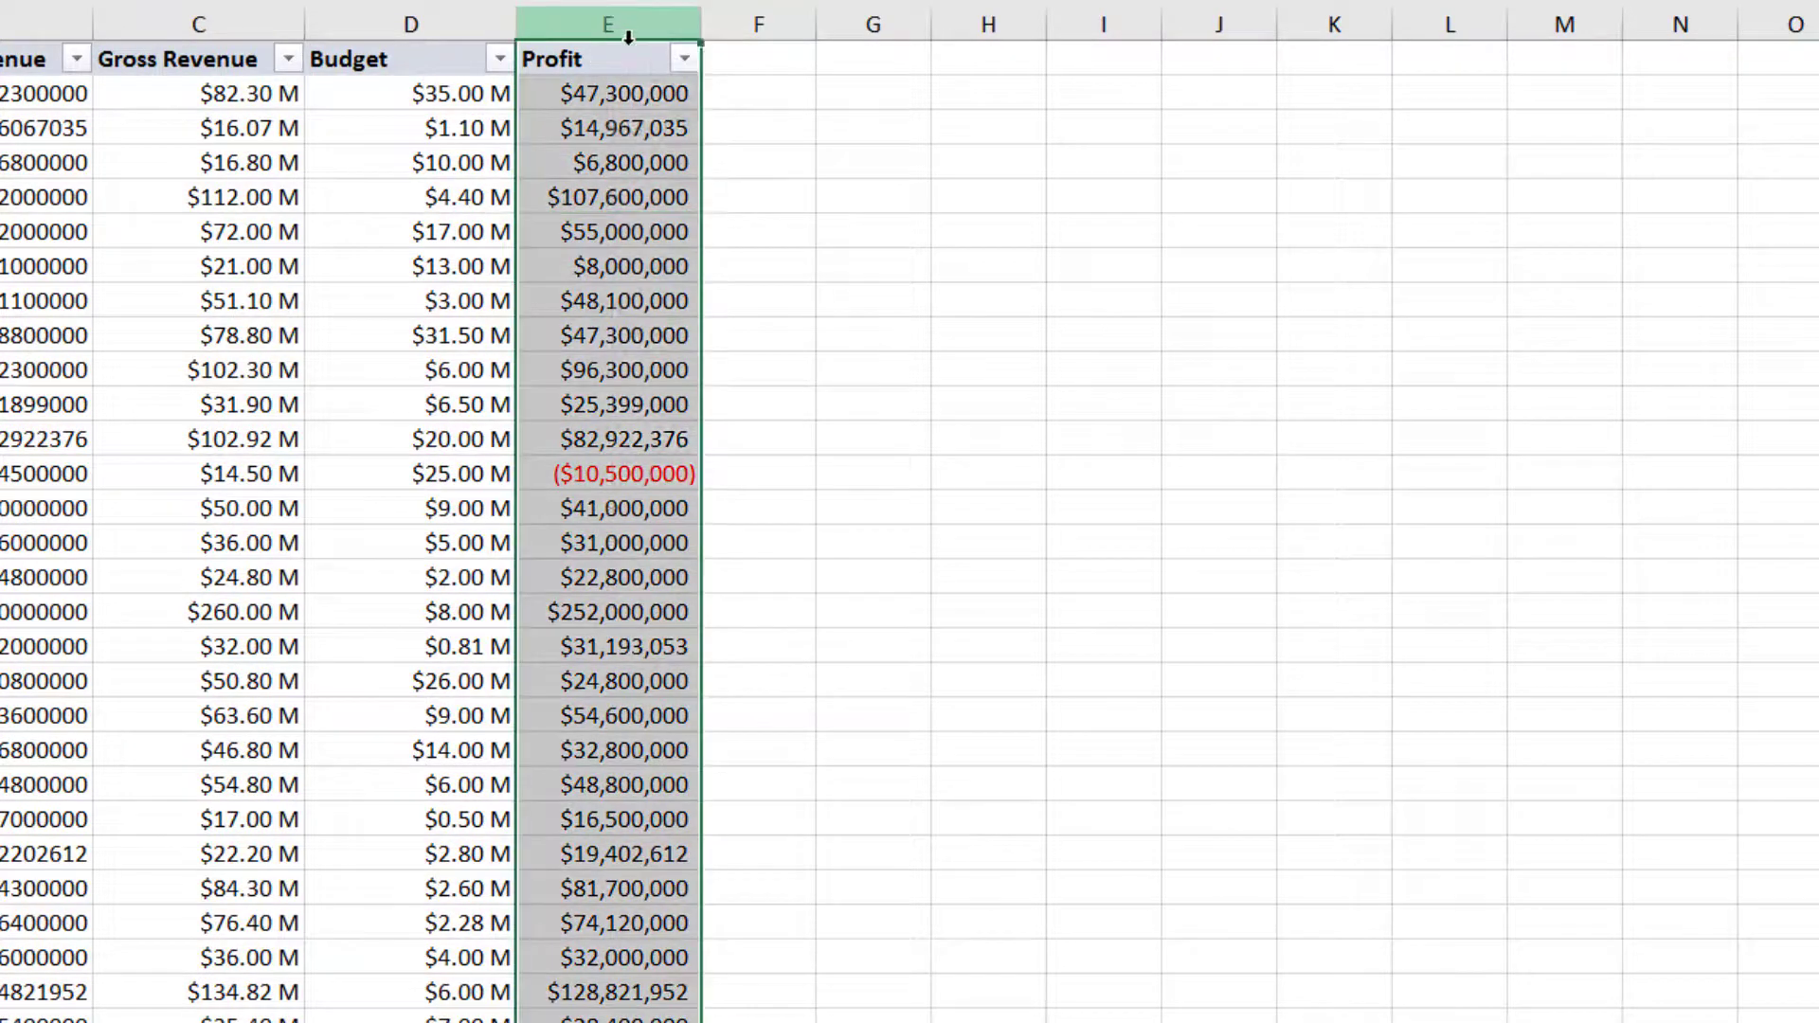
# - Prefix the Profit column's custom format with [green] so gains display in green
pyautogui.rightClick(628, 36)
pyautogui.click(720, 411)
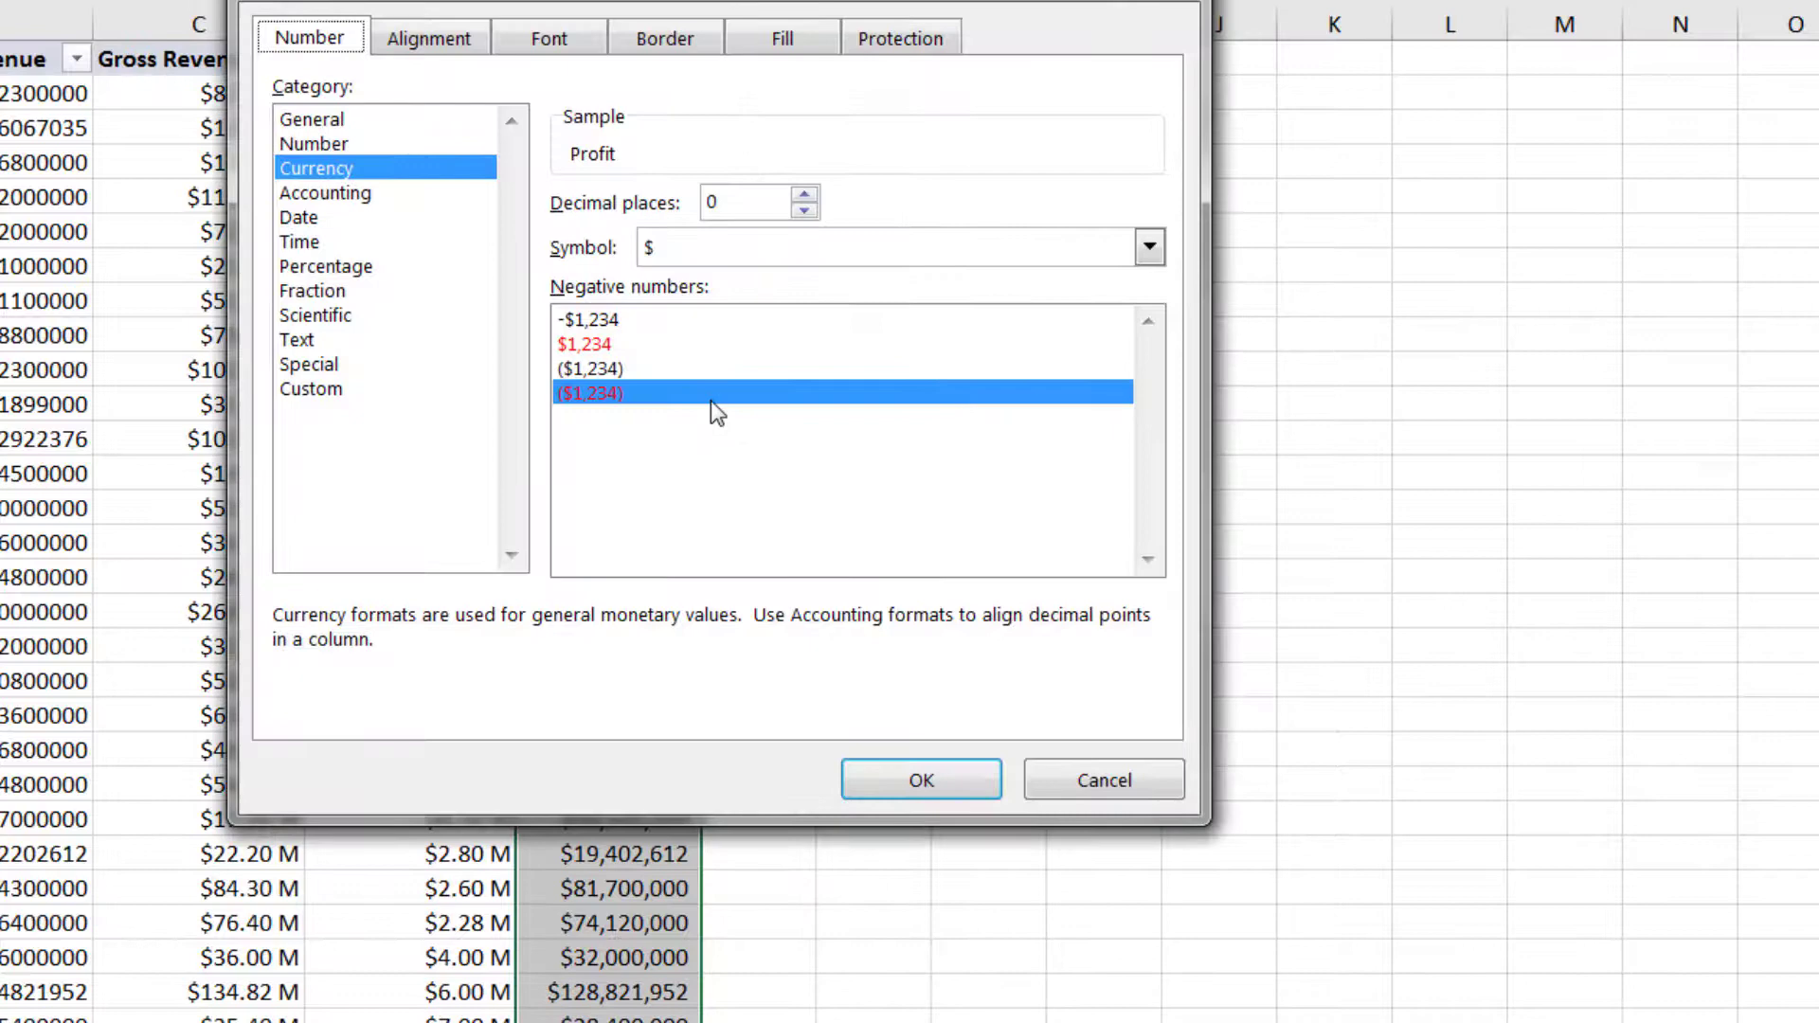
pyautogui.click(313, 388)
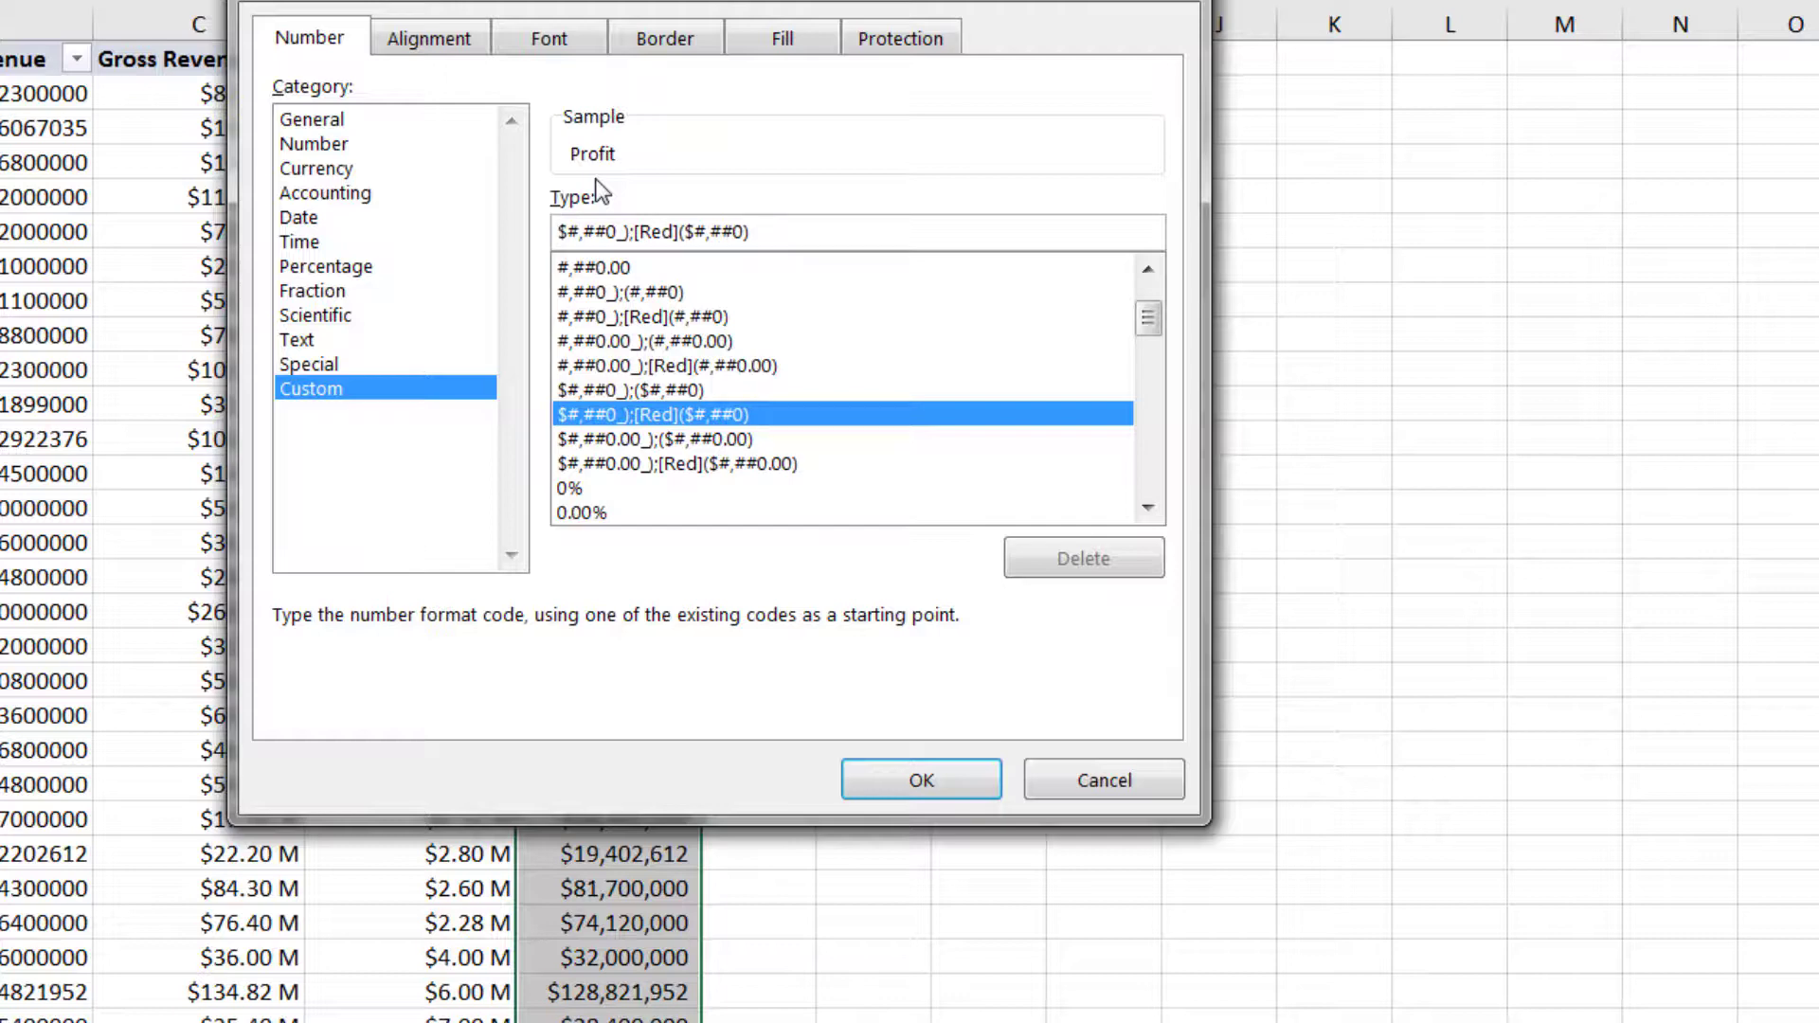
pyautogui.write('[green')
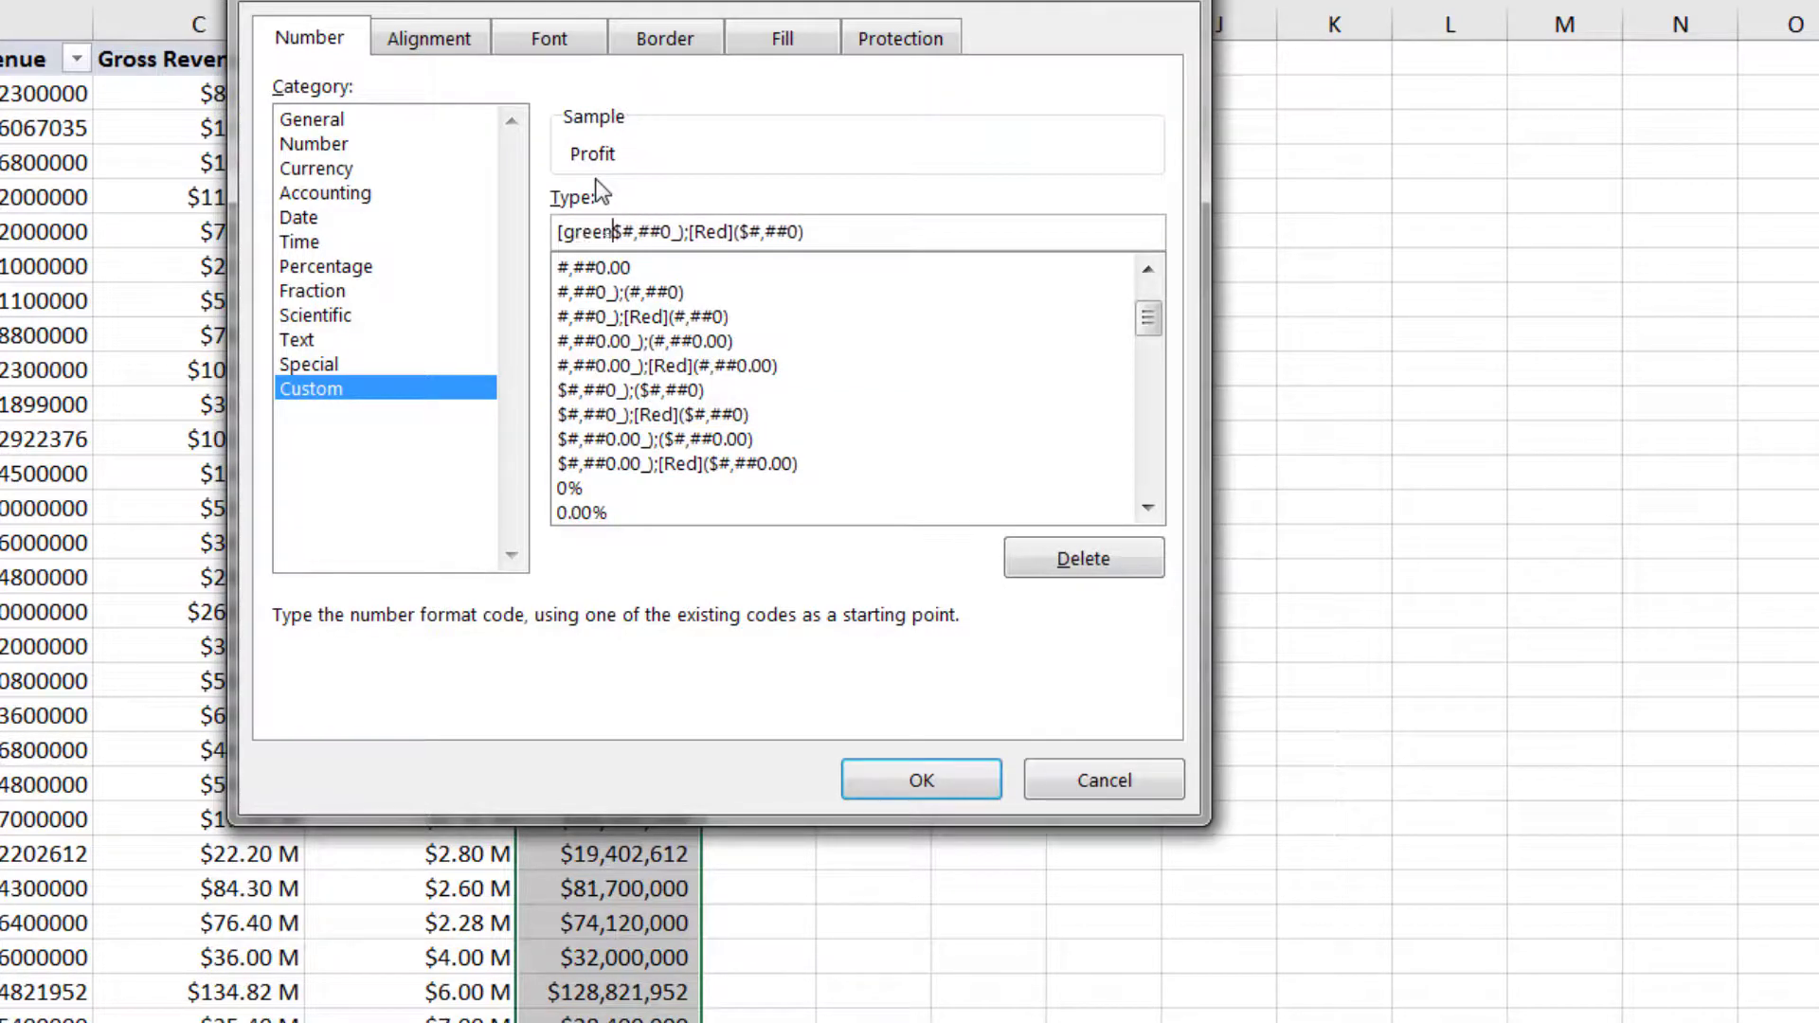
pyautogui.write(']')
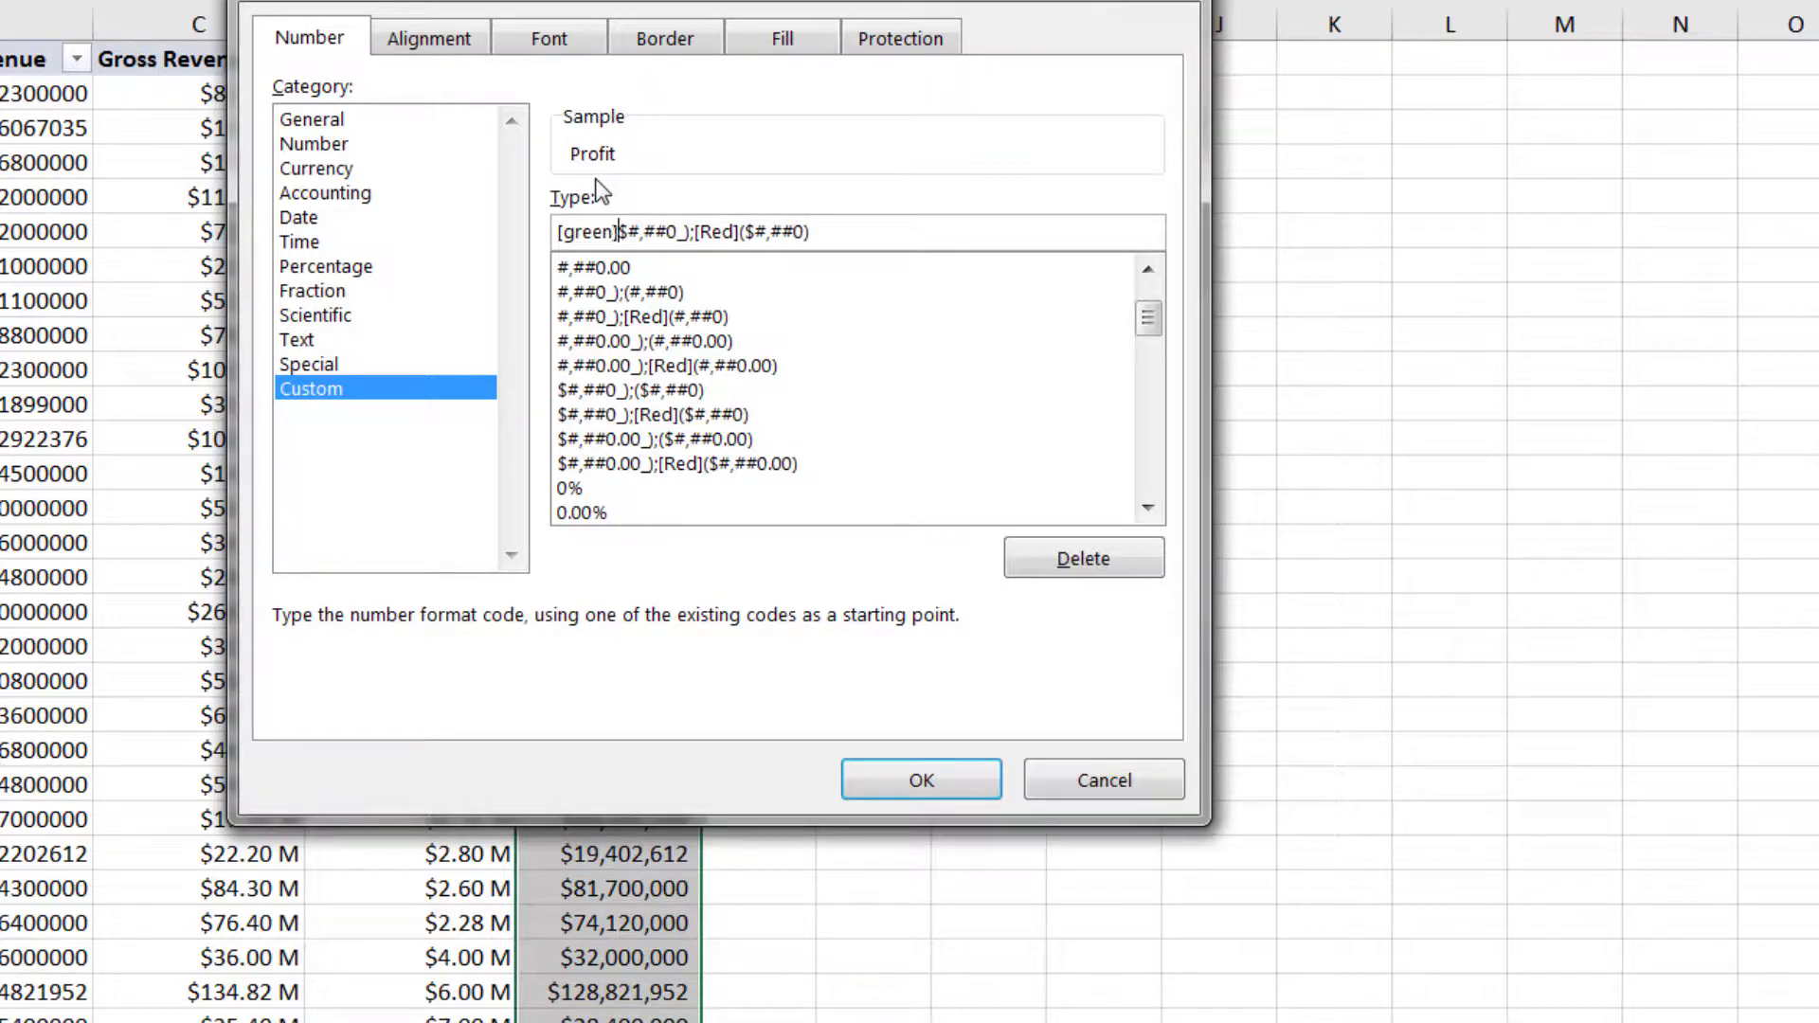
pyautogui.click(938, 764)
# - Scroll through the green profits and red losses, then reselect the Profit column
pyautogui.click(605, 746)
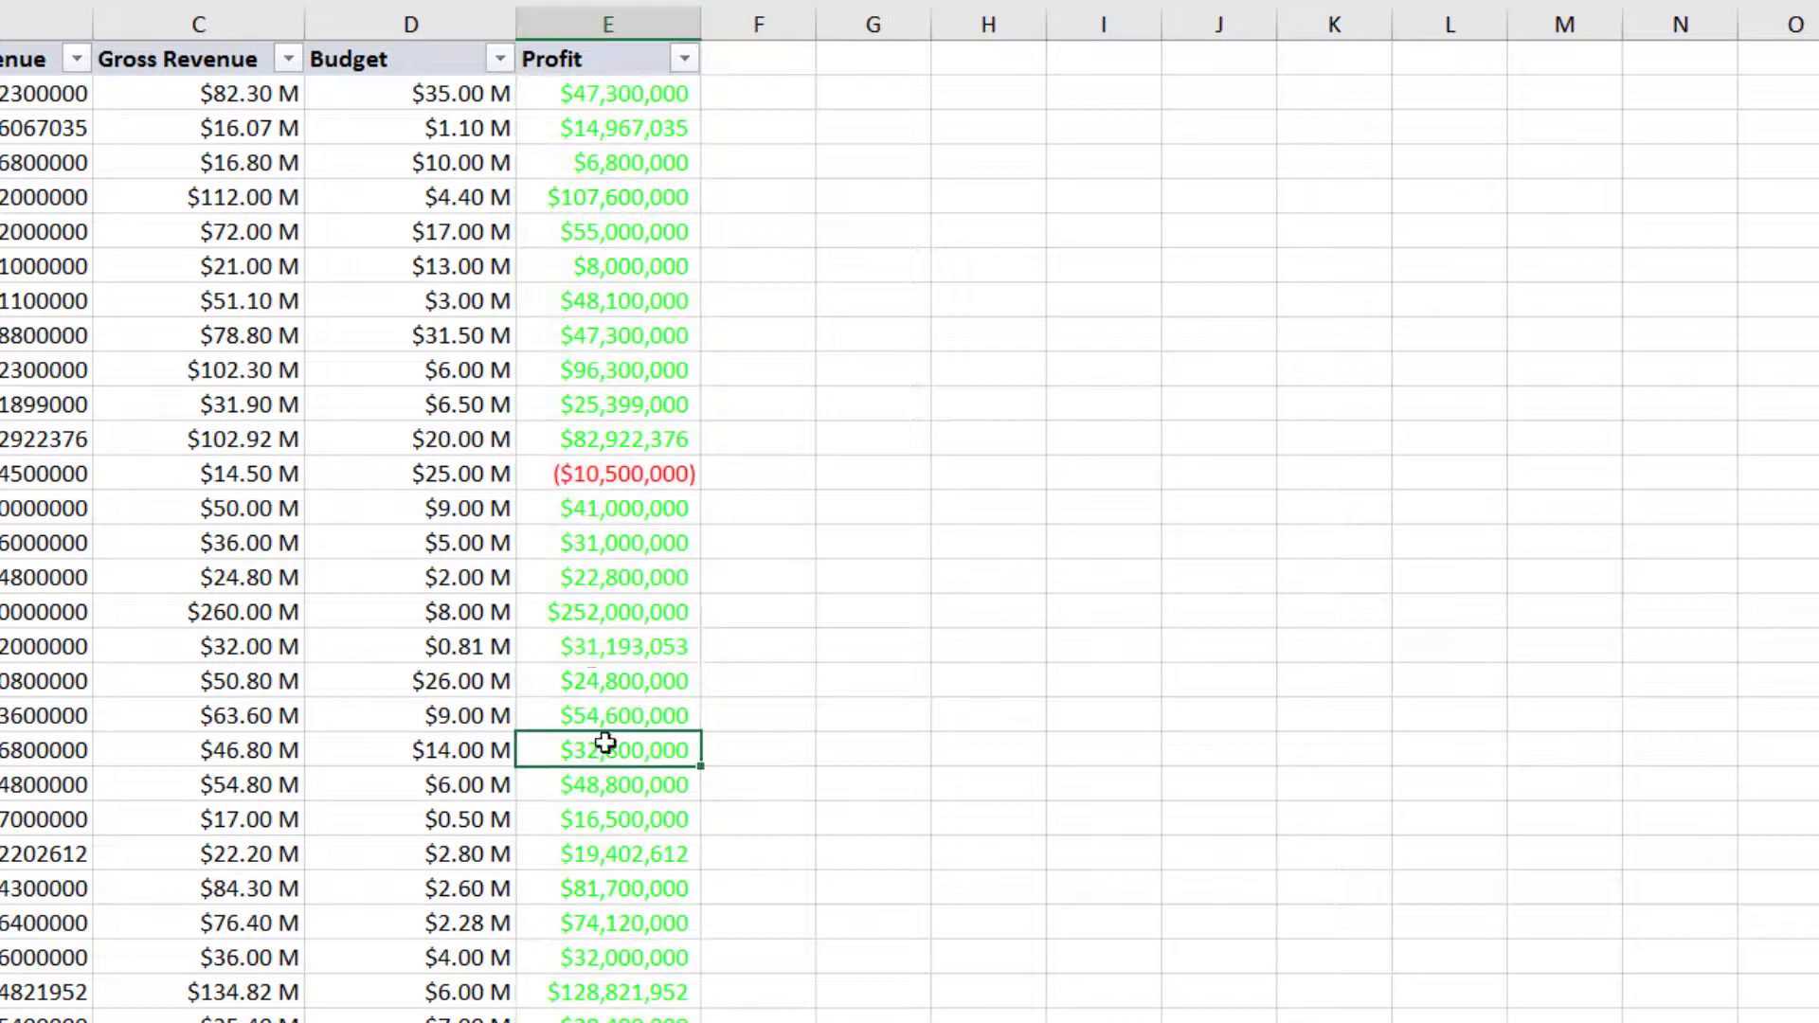
pyautogui.scroll(-5, 634, 344)
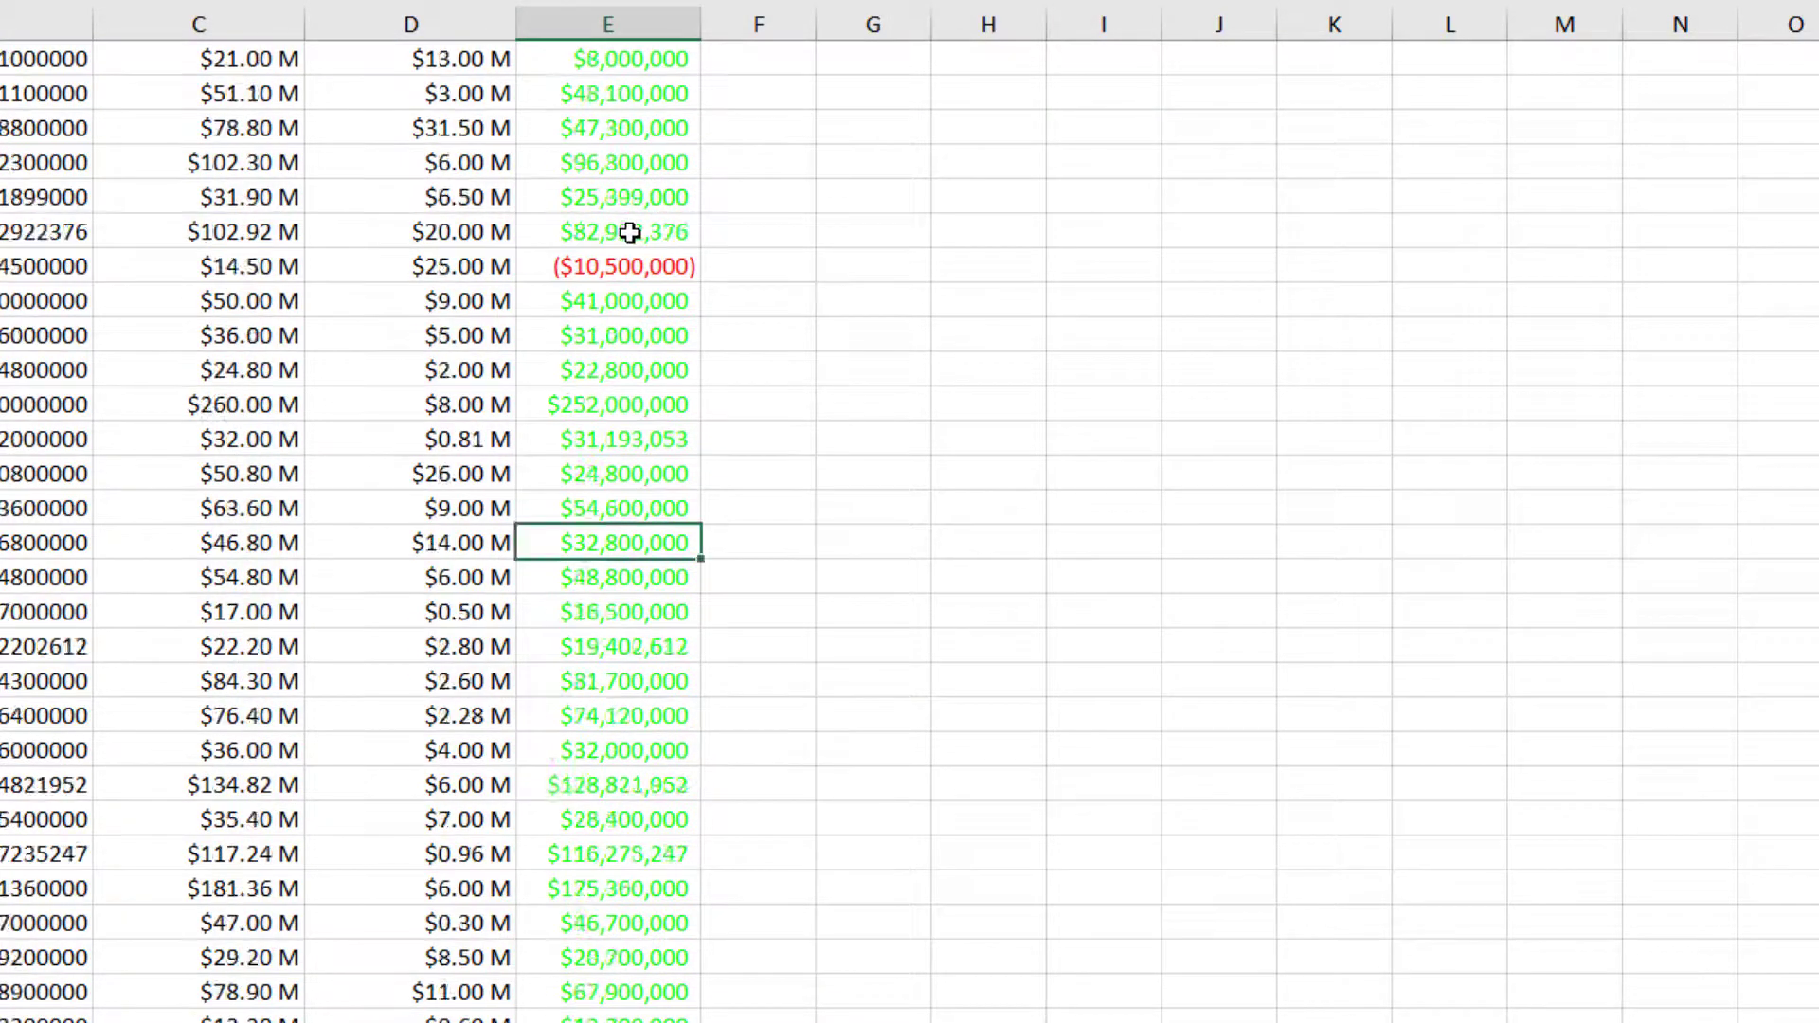
pyautogui.scroll(-7, 617, 577)
pyautogui.scroll(9, 609, 573)
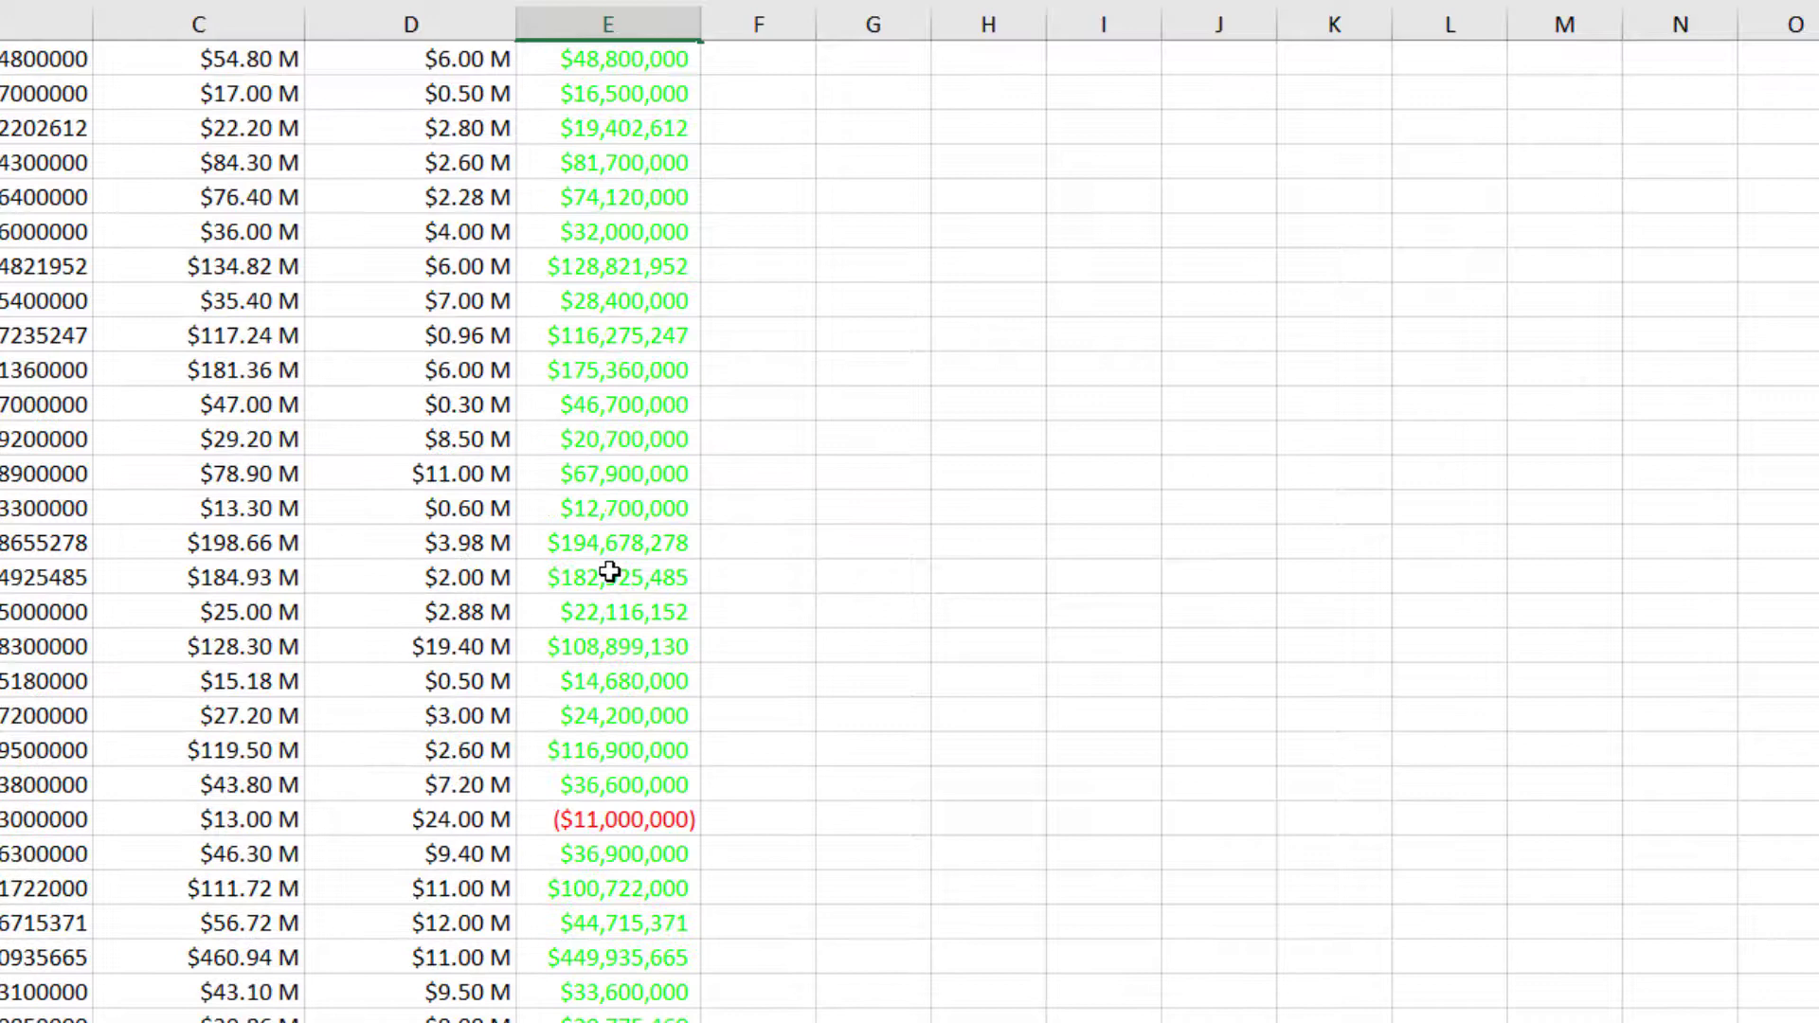
pyautogui.scroll(3, 607, 573)
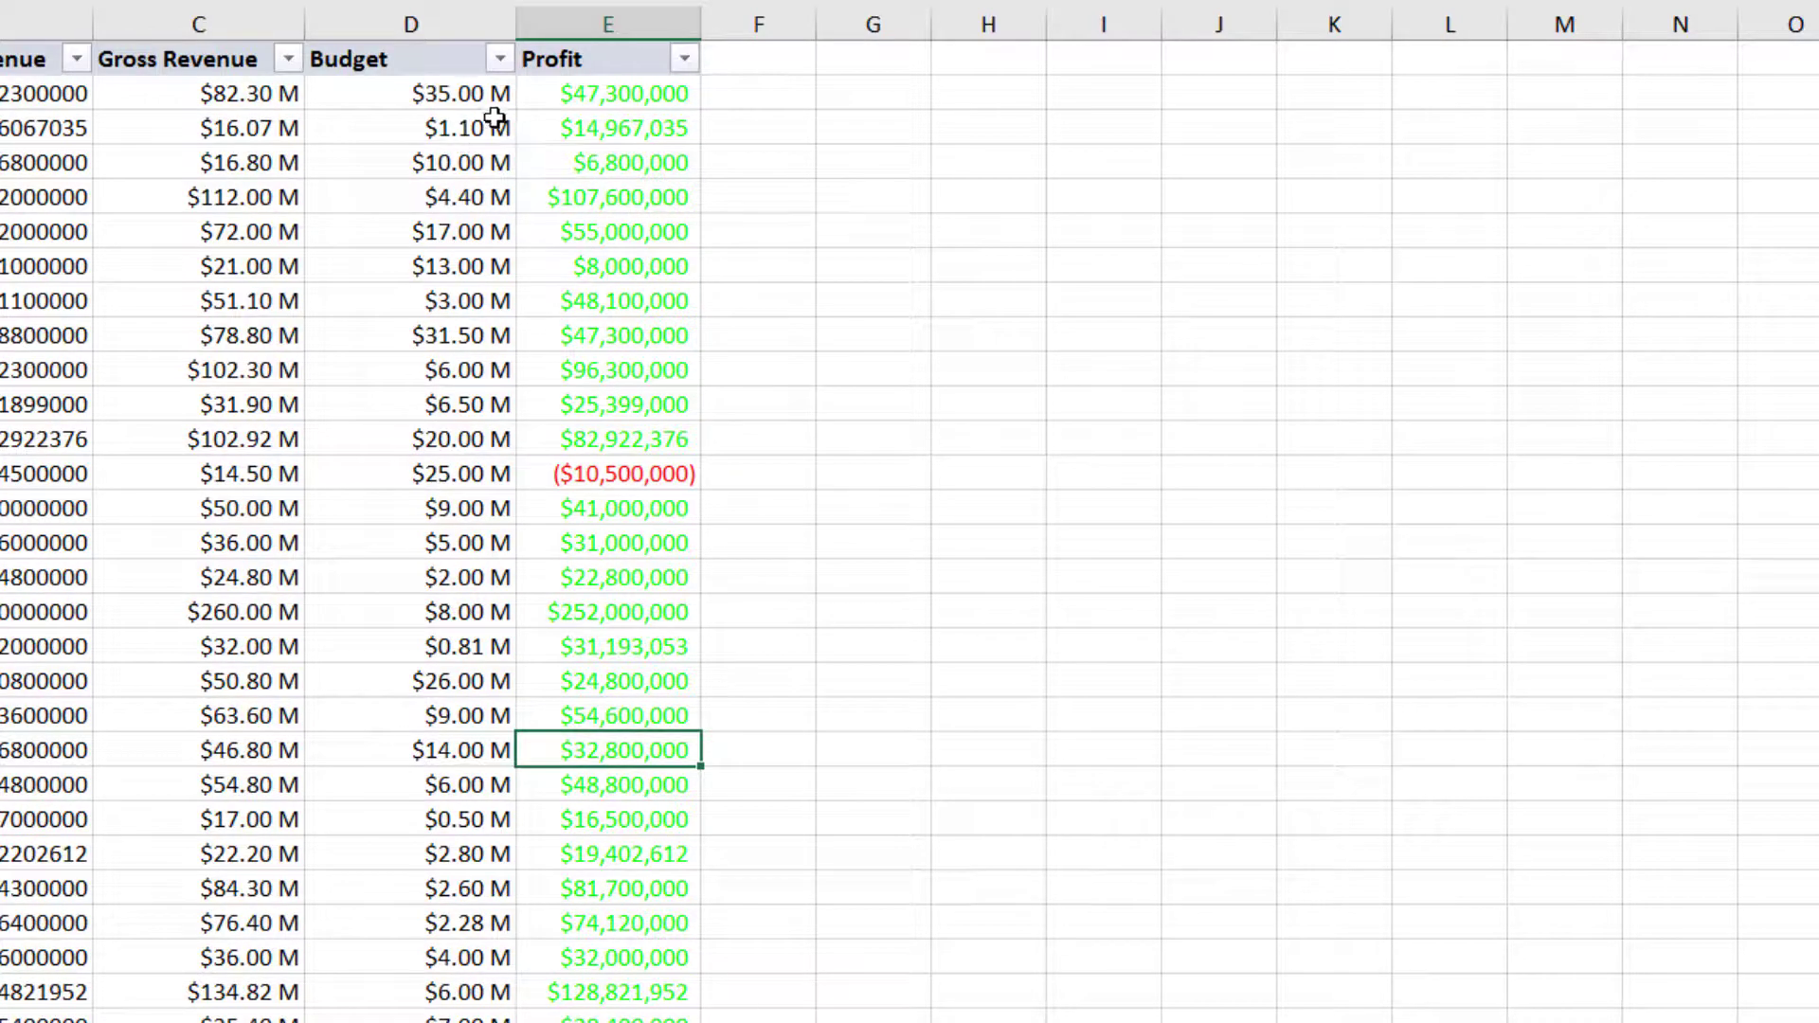
pyautogui.click(567, 8)
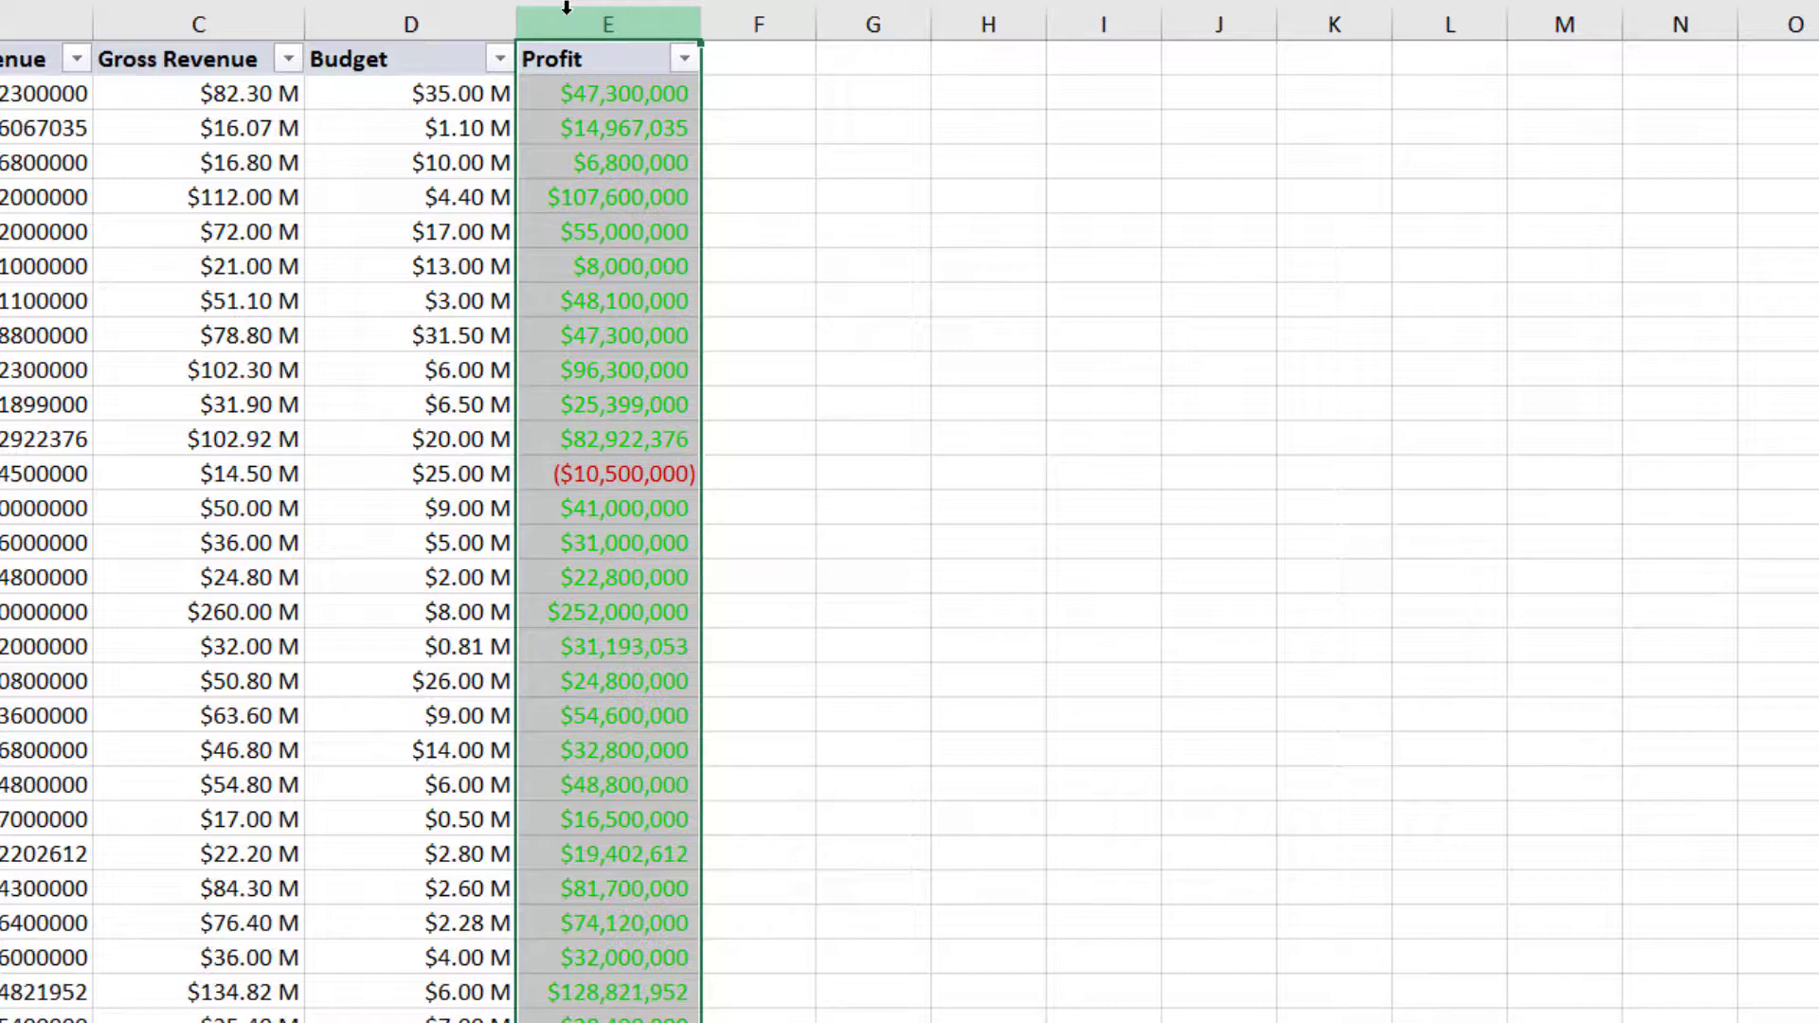
# - Change the Profit format to +$#,##0_);-[Red]($#,##0), dropping green, and check a cell
pyautogui.hotkey('ctrl', '1')
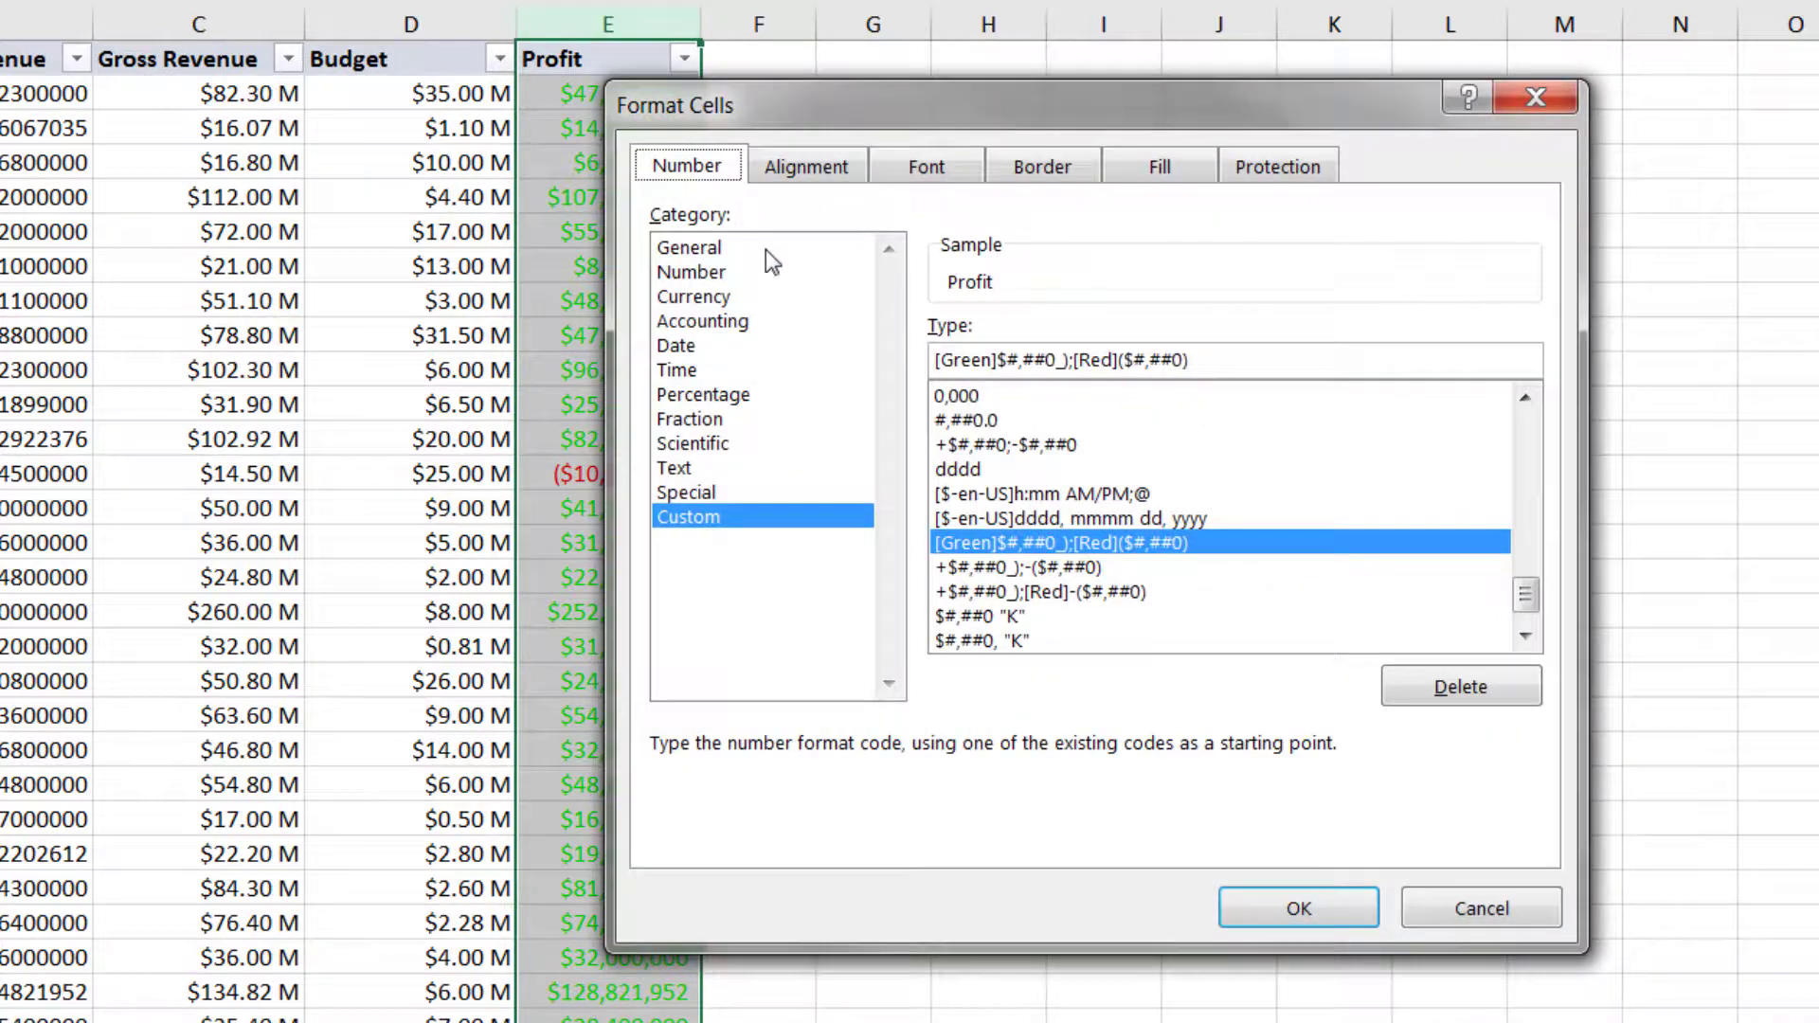
pyautogui.click(996, 360)
pyautogui.press('BackSpace')
pyautogui.press('BackSpace')
pyautogui.press('BackSpace')
pyautogui.press('BackSpace')
pyautogui.press('BackSpace')
pyautogui.press('BackSpace')
pyautogui.press('BackSpace')
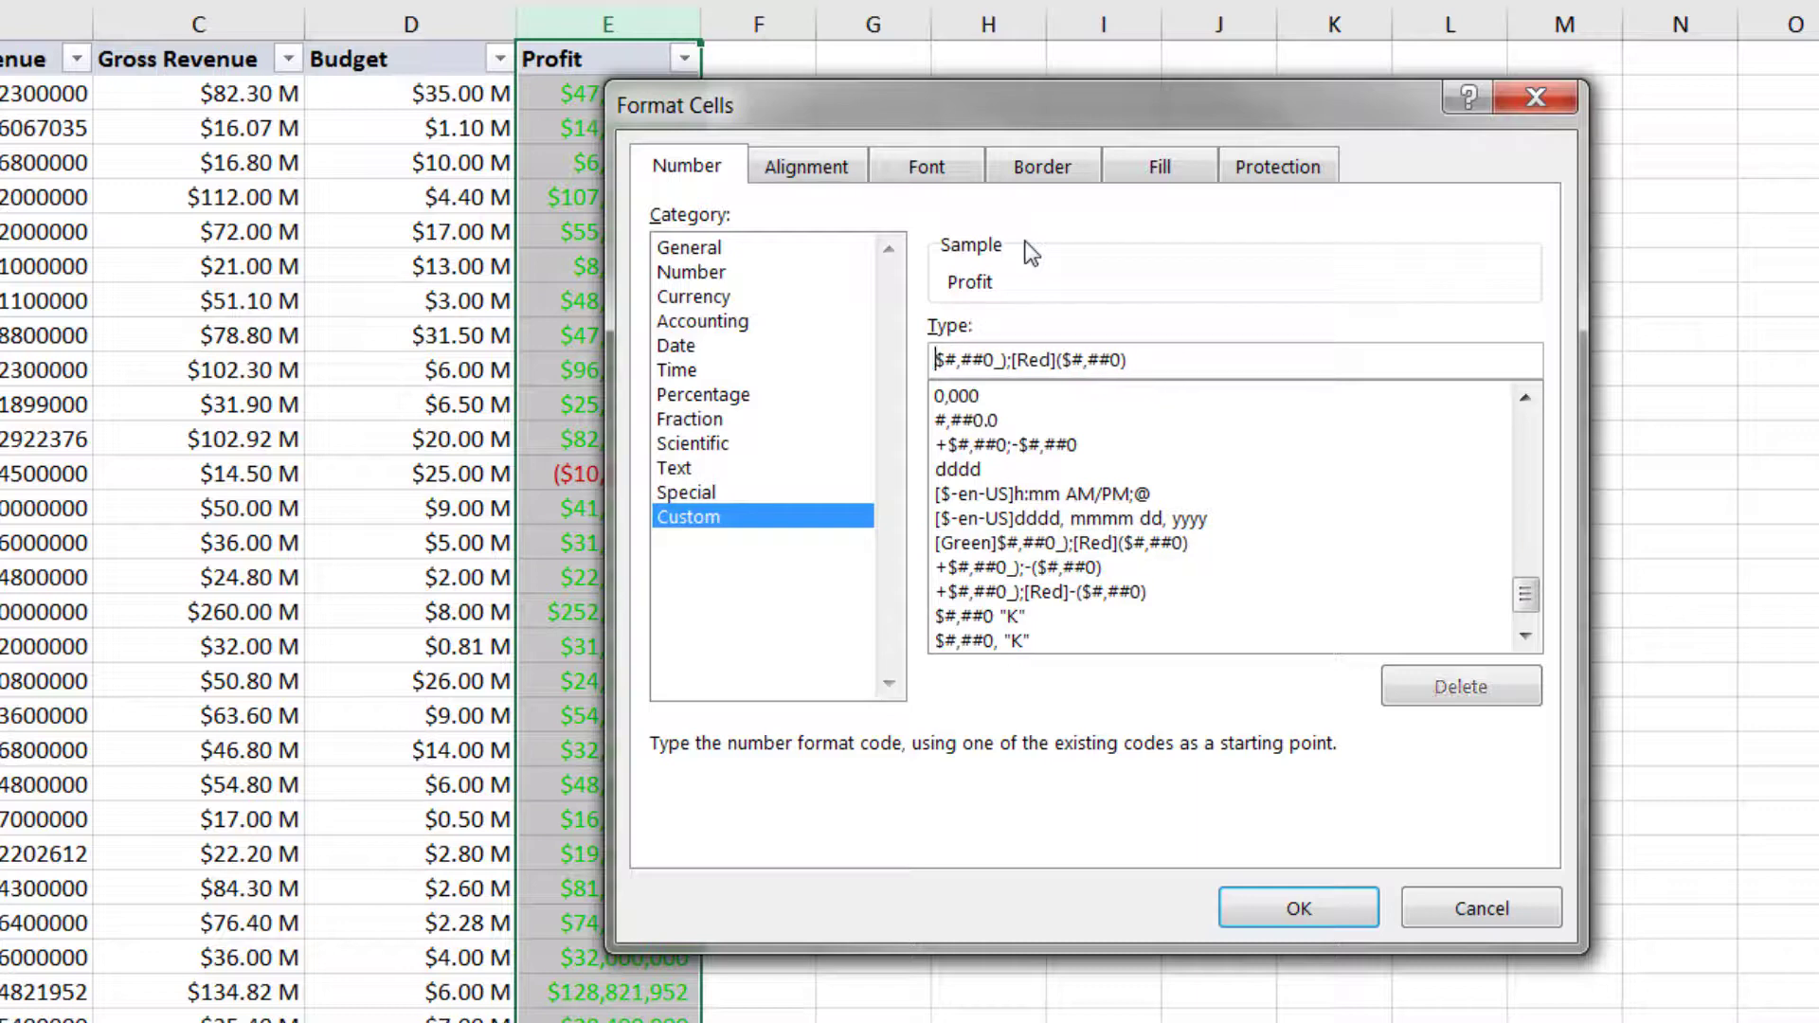
pyautogui.write('+')
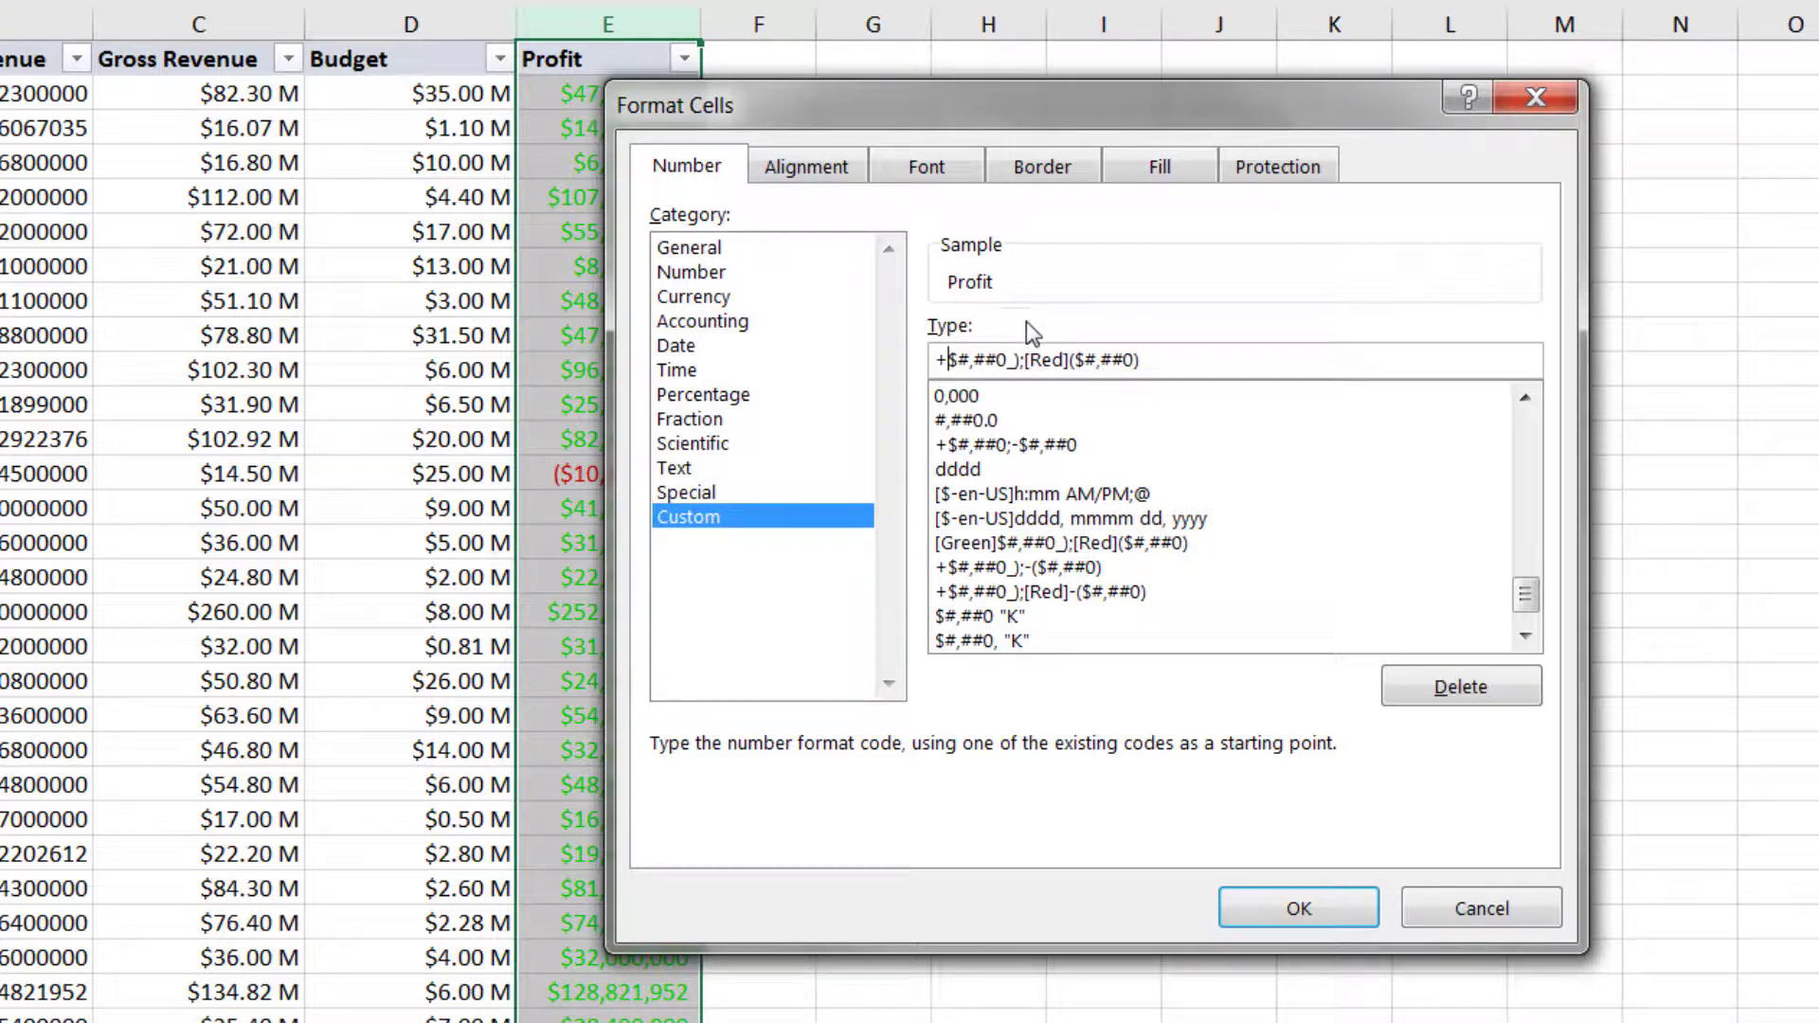
pyautogui.click(1025, 360)
pyautogui.write('-')
pyautogui.click(1325, 918)
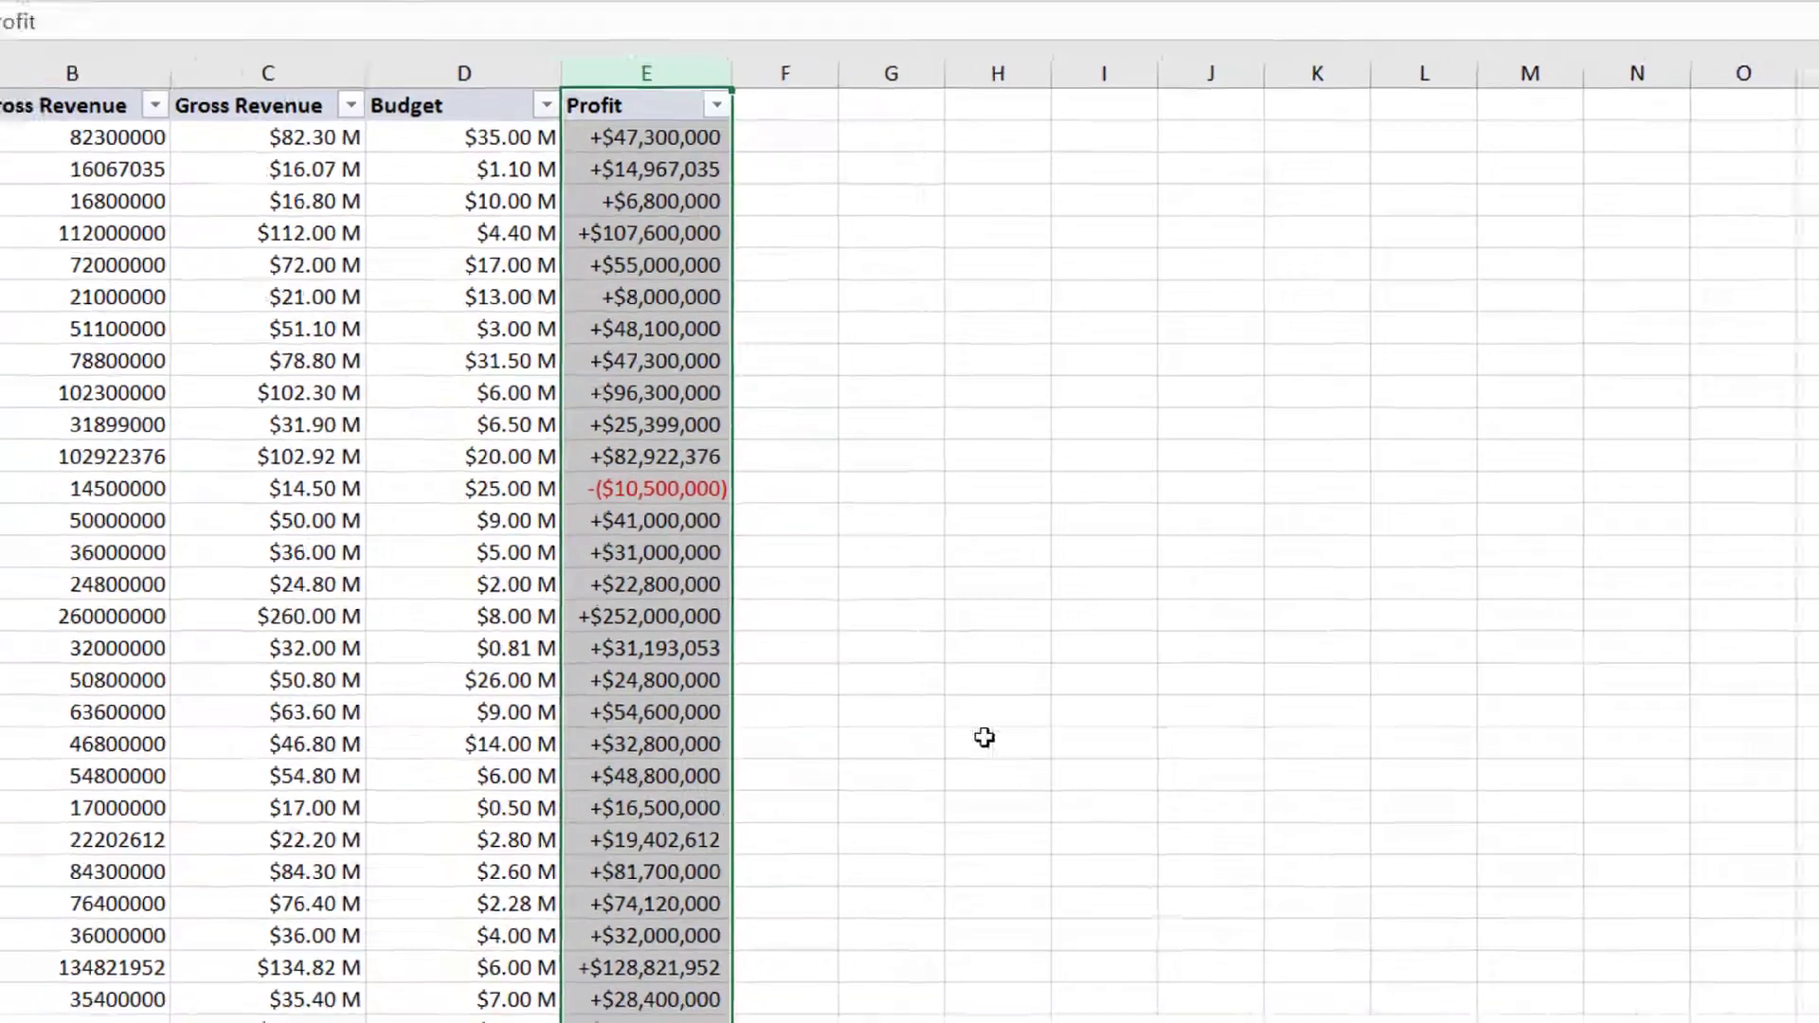
pyautogui.click(608, 646)
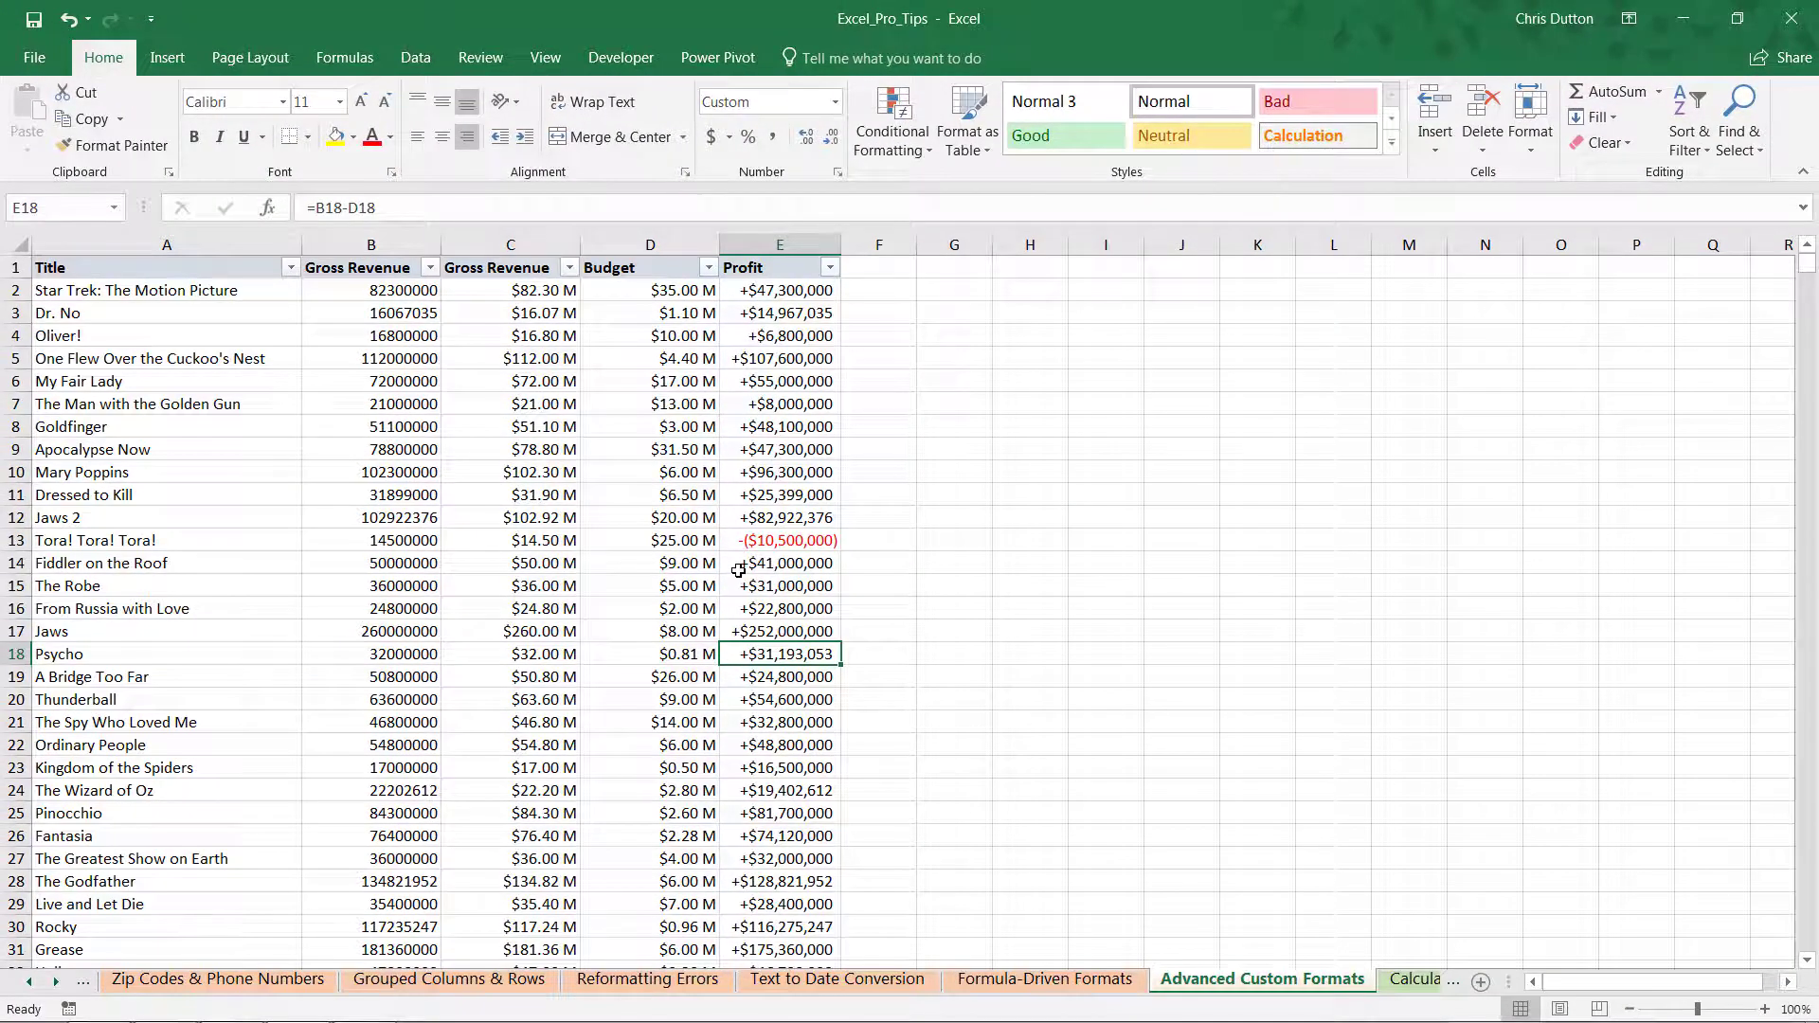